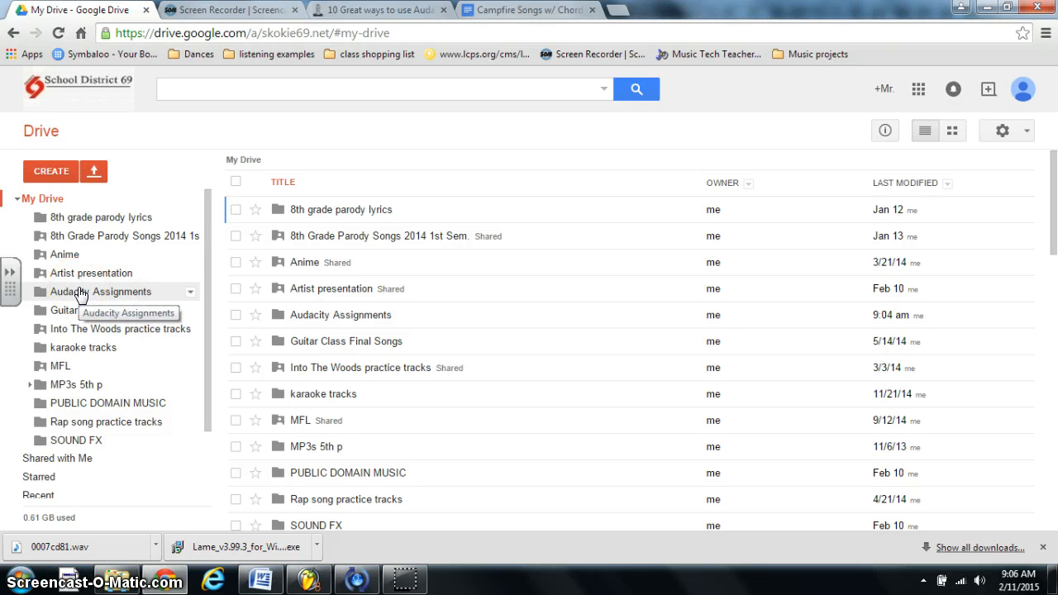
- Search Drive for "auda" and open the Audacity Assignments folder
left_click(90, 299)
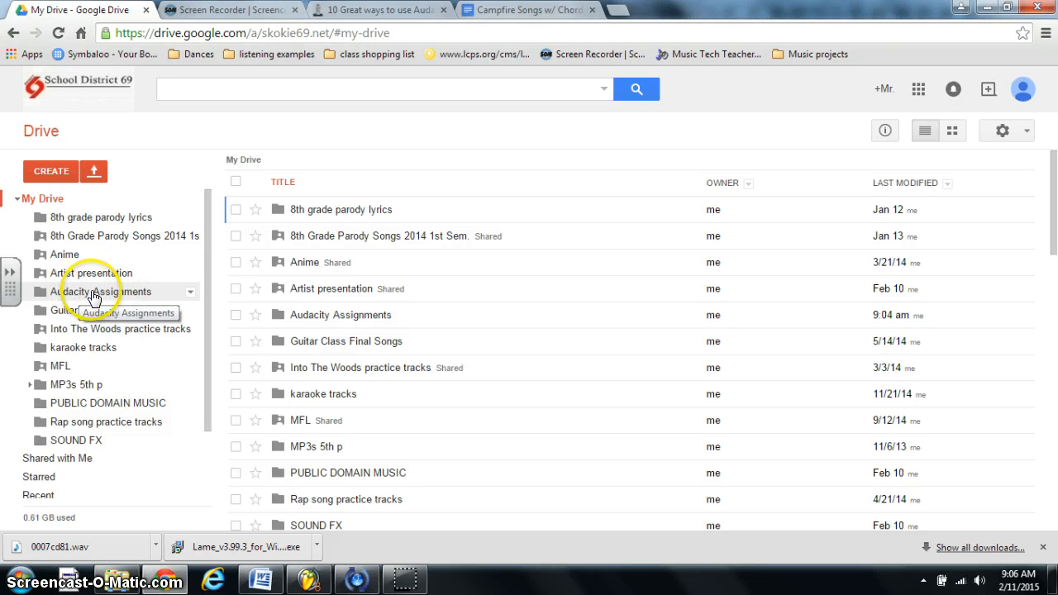
left_click(219, 90)
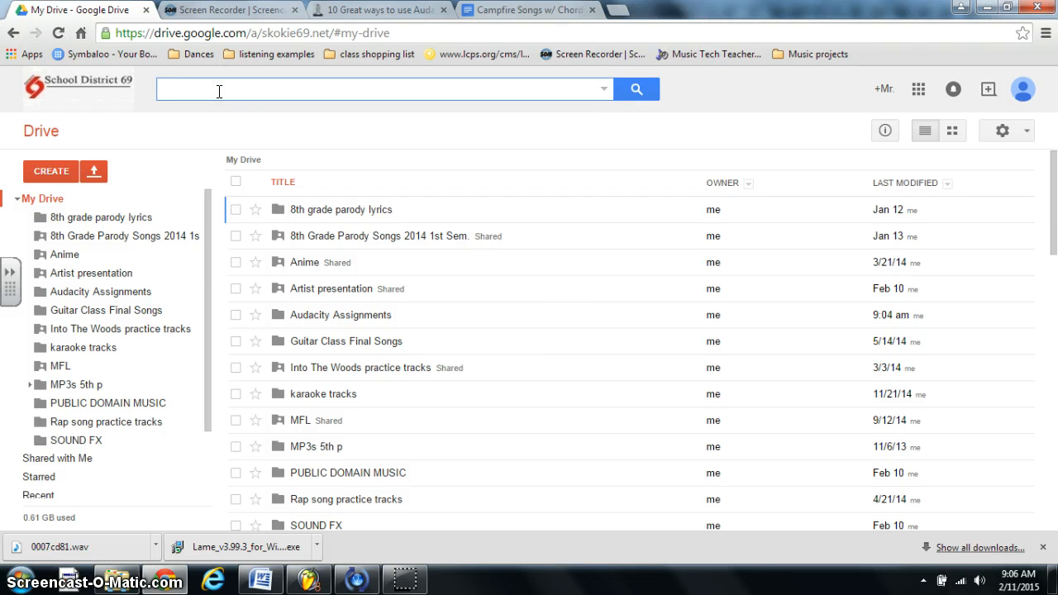
type("au")
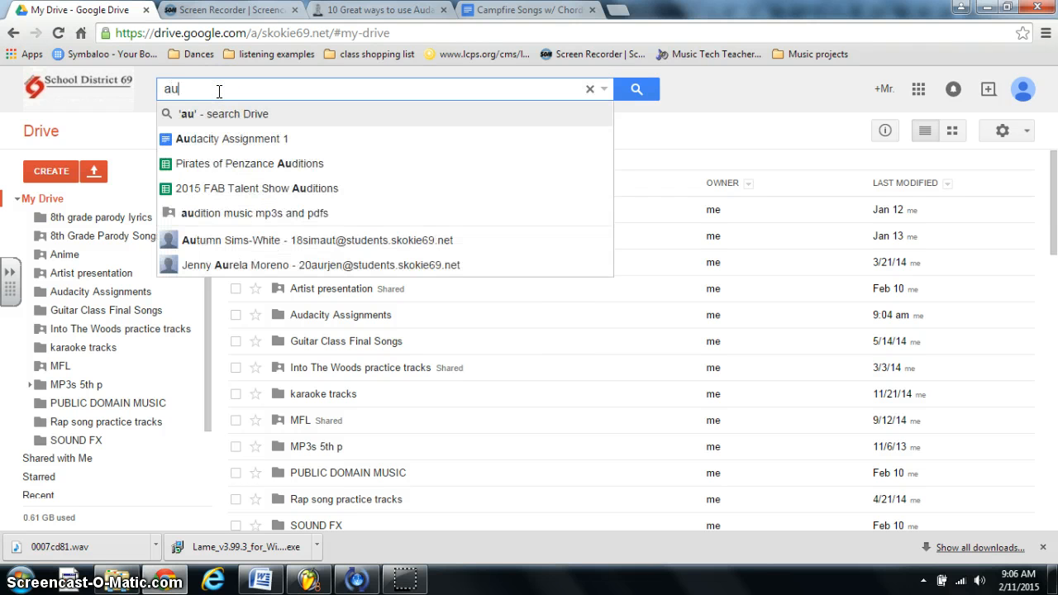
type("da")
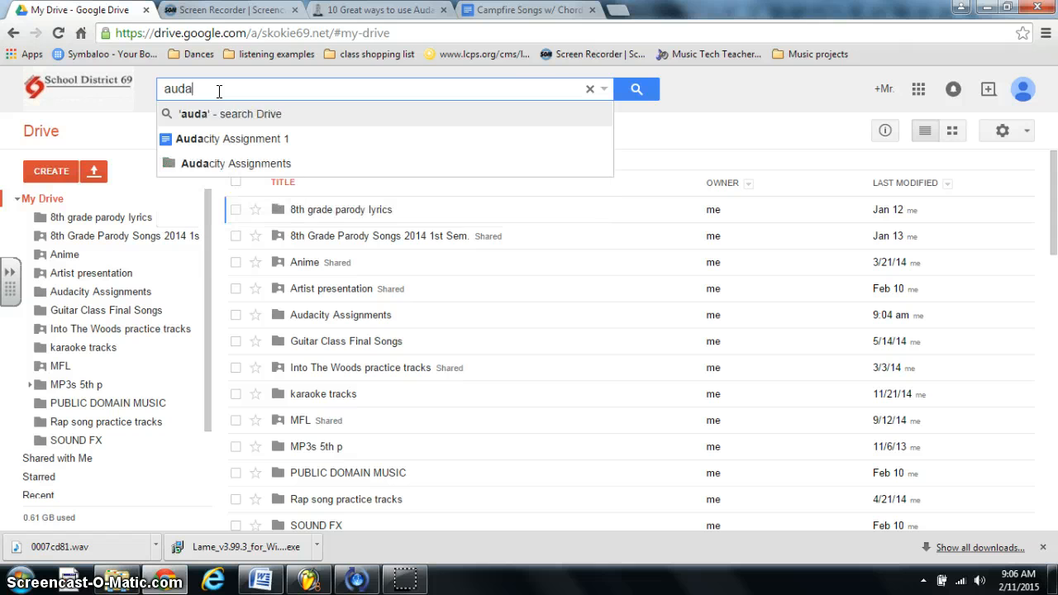
left_click(213, 164)
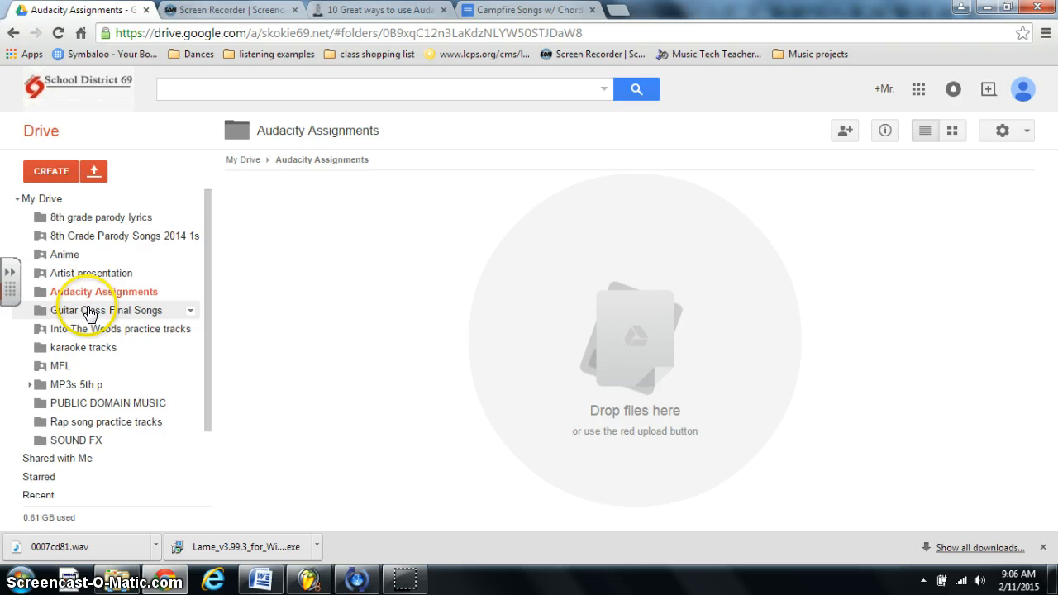
- Search Drive for "au" and open the Audacity Assignment 1 document
left_click(214, 91)
type("au")
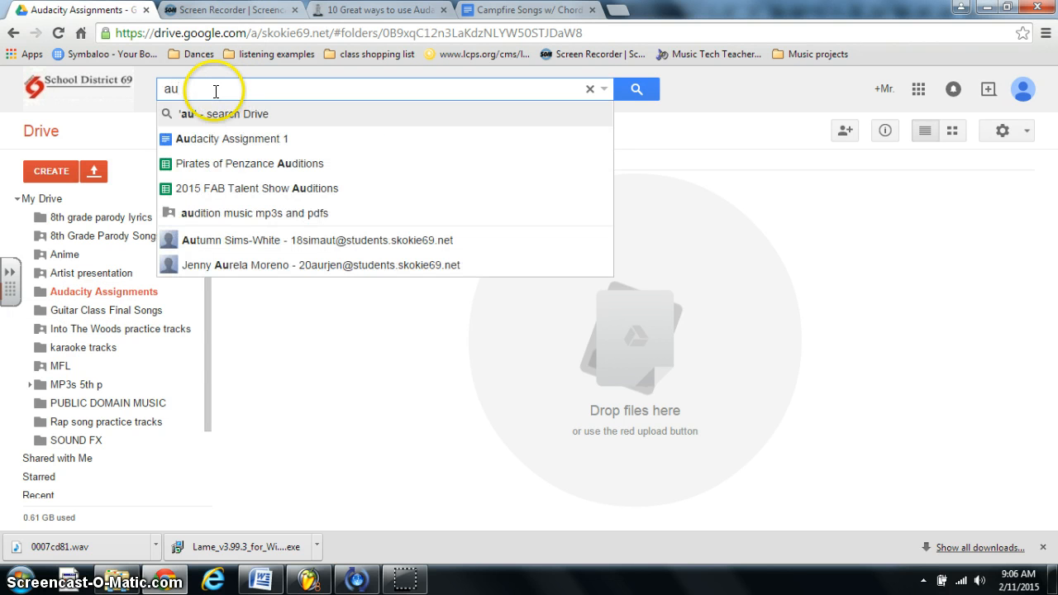
left_click(217, 139)
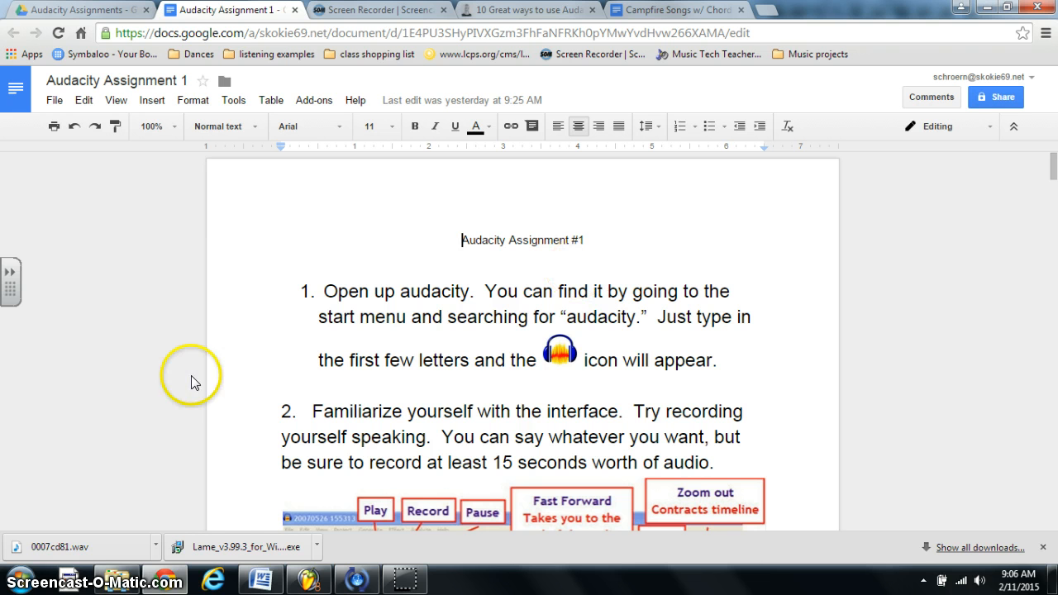
- Find Audacity by searching the computer's programs for "aud", launch it, and dismiss its welcome dialog
left_click(18, 578)
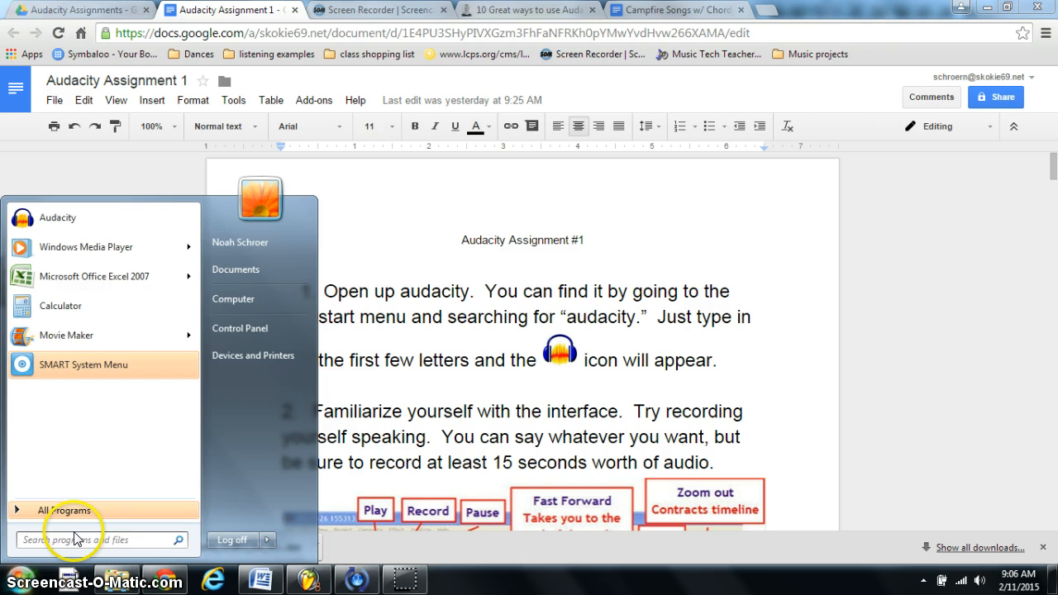
type("aud")
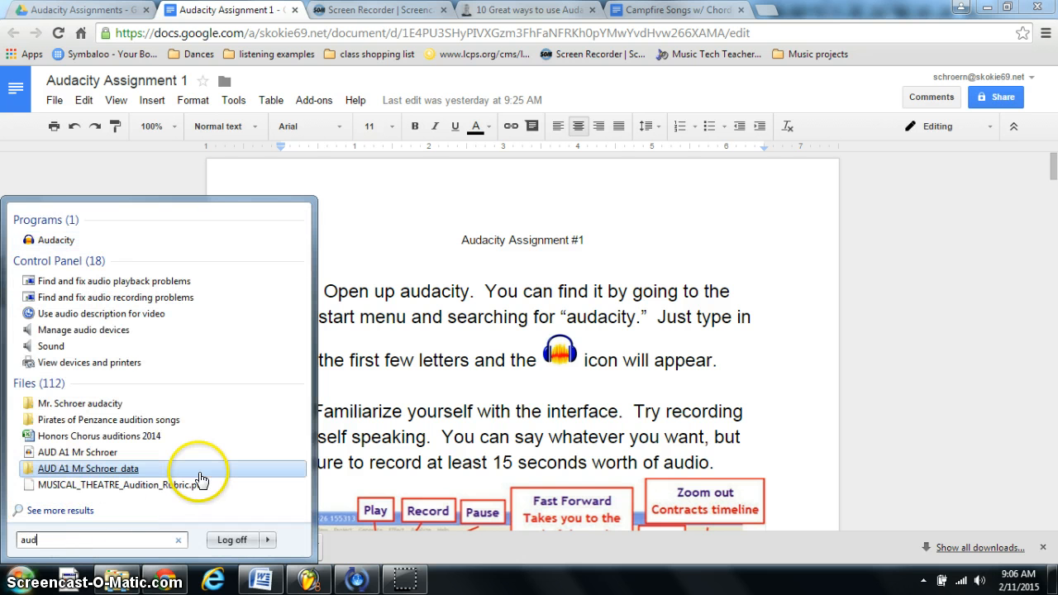
left_click(83, 241)
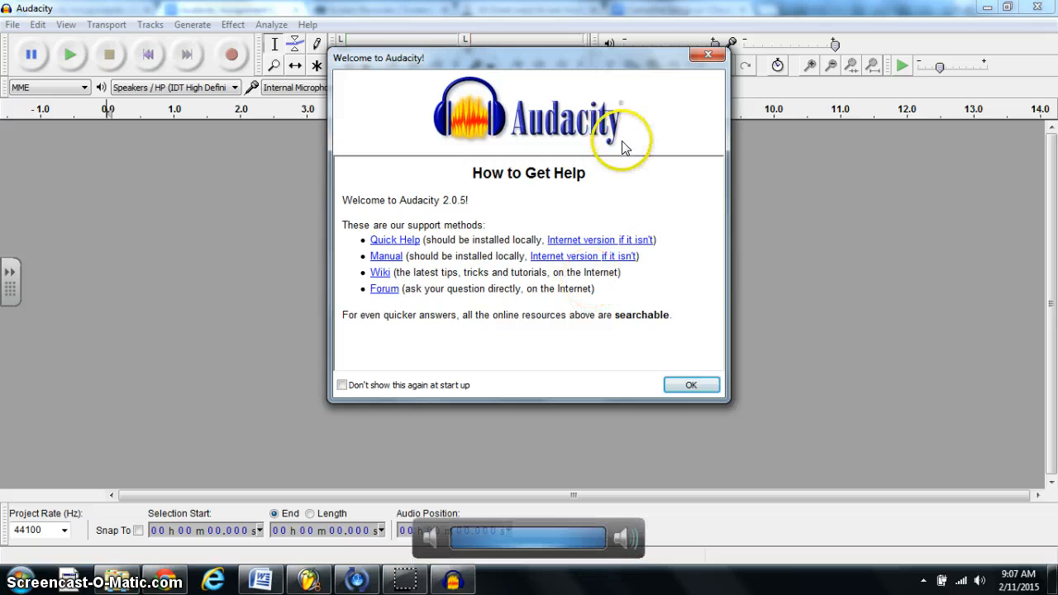
left_click(691, 386)
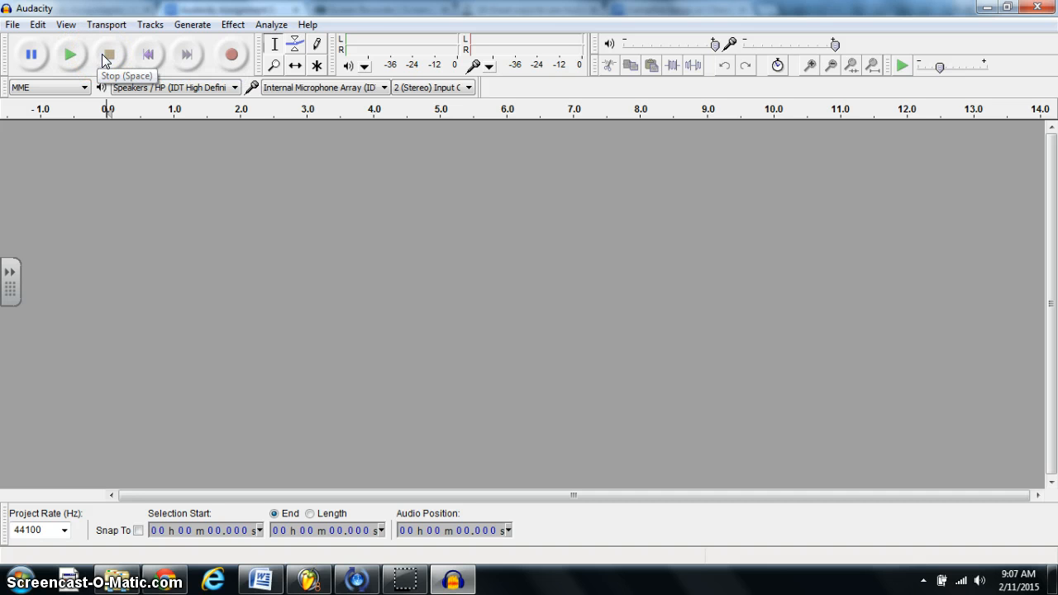
left_click(31, 56)
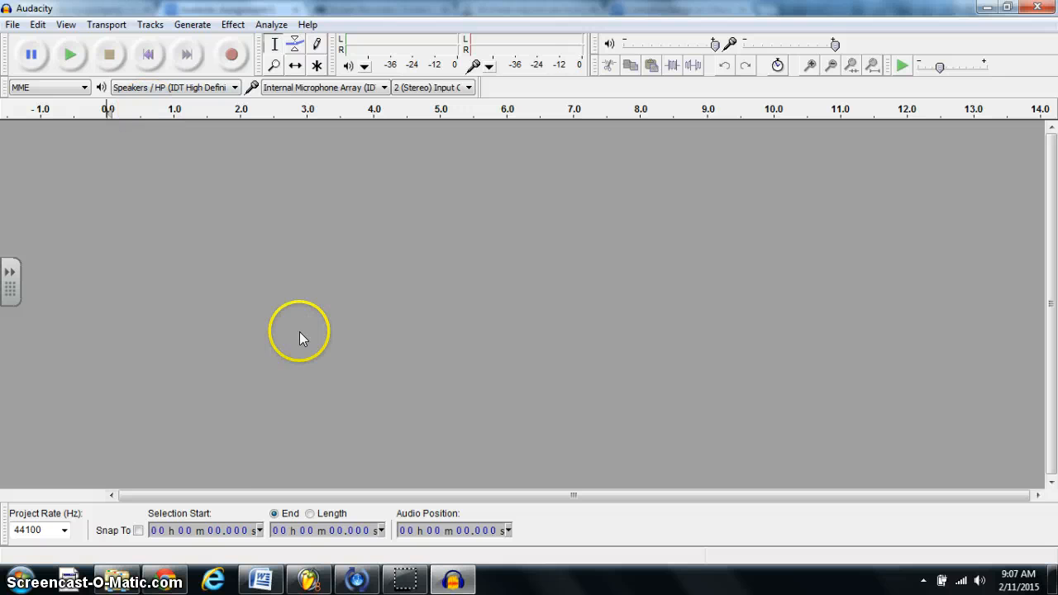
- Check step 2 of the assignment document in Chrome, and record a voice track about 17 seconds long in Audacity
left_click(161, 583)
scroll(485, 397, "down", 3)
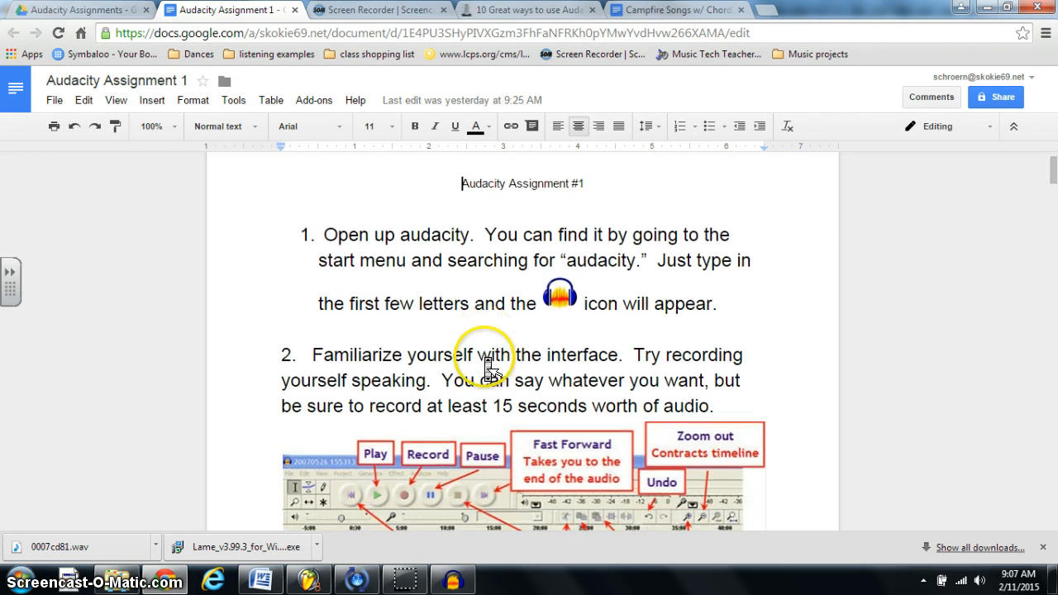
scroll(355, 239, "down", 2)
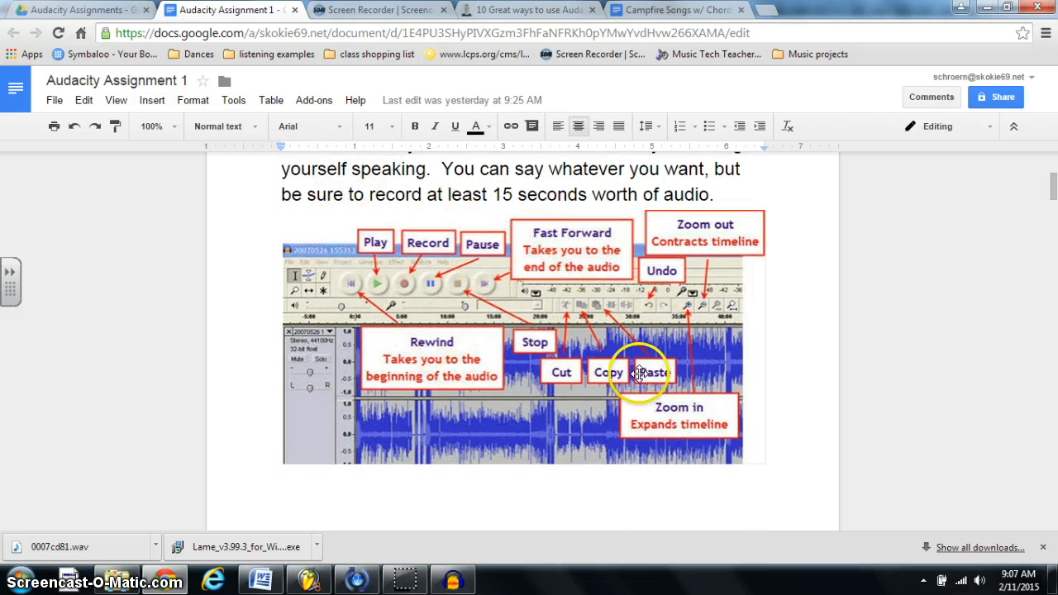
scroll(618, 316, "up", 3)
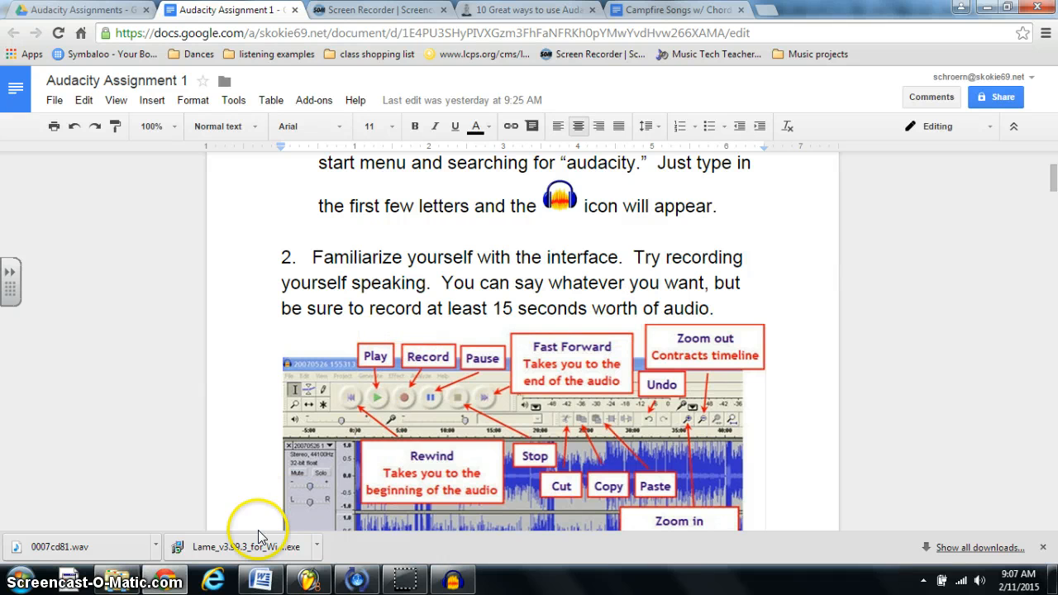
left_click(442, 581)
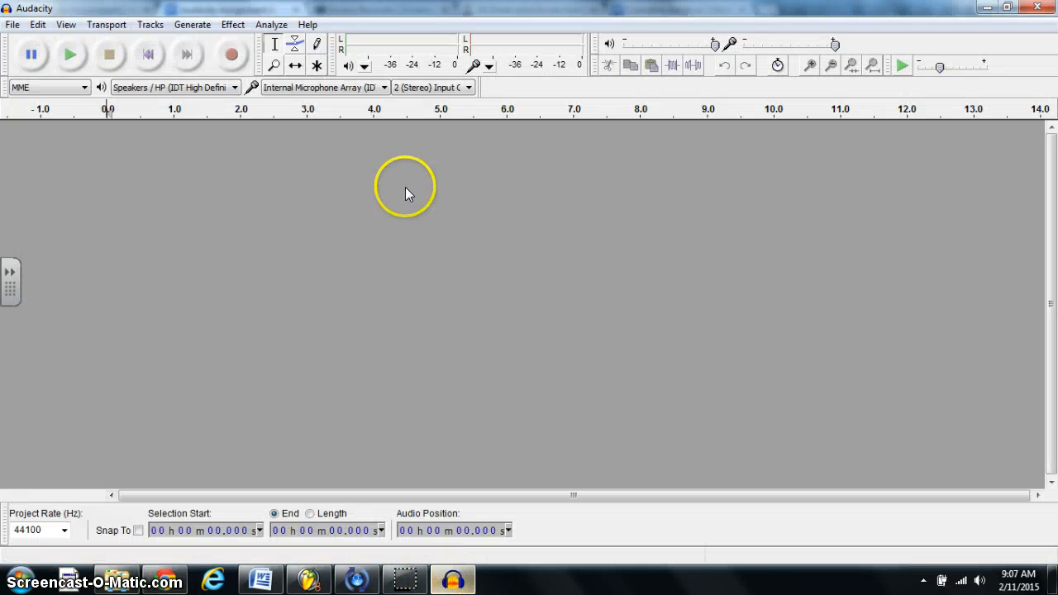
left_click(236, 55)
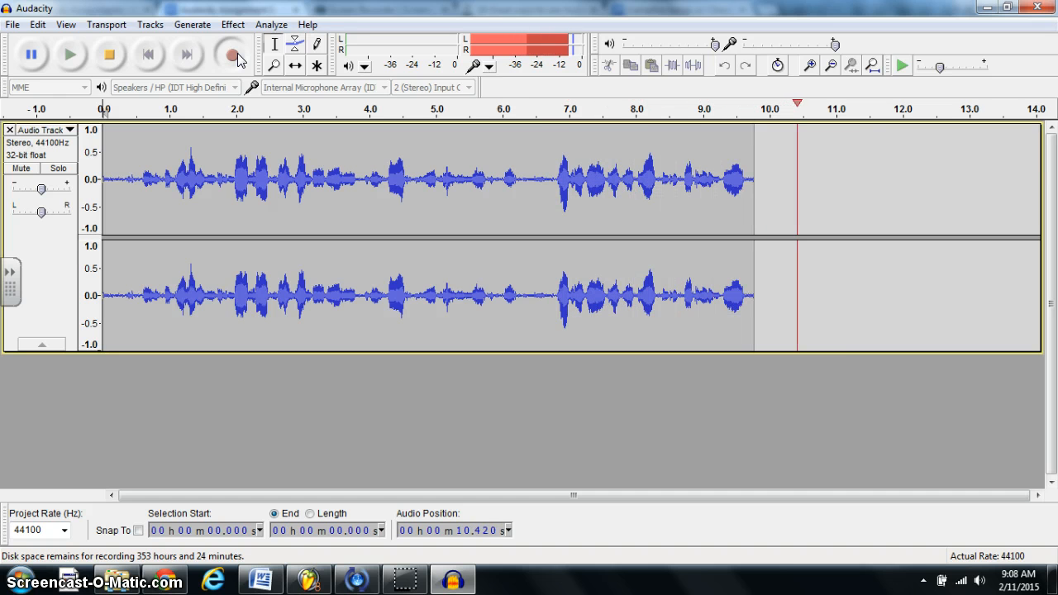
left_click(110, 54)
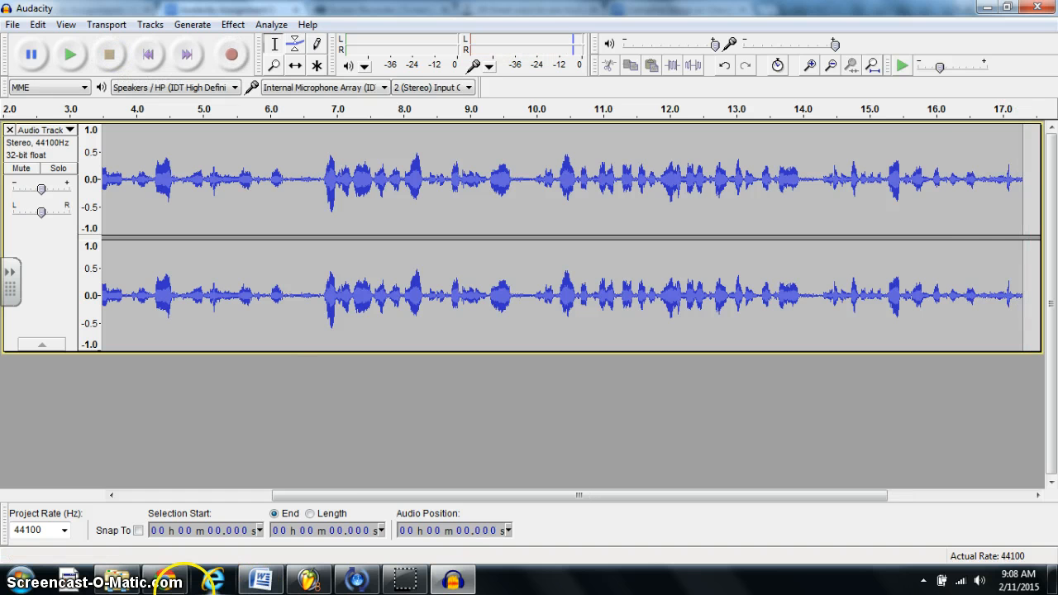
- Review step 3 of the assignment document in Chrome, and delete the recorded audio track in Audacity
left_click(166, 581)
scroll(461, 382, "down", 10)
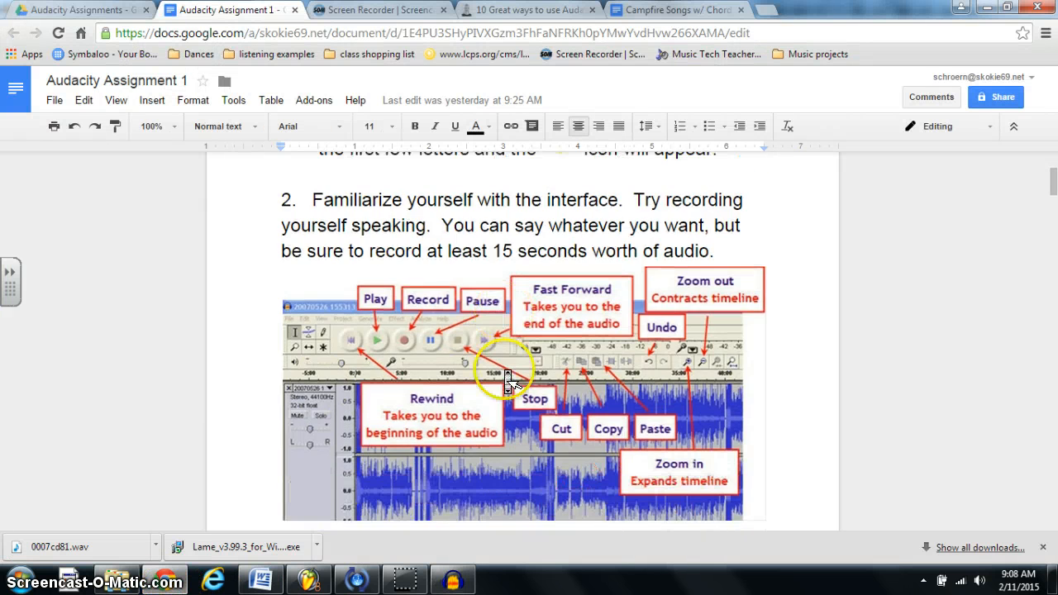
scroll(507, 380, "down", 1)
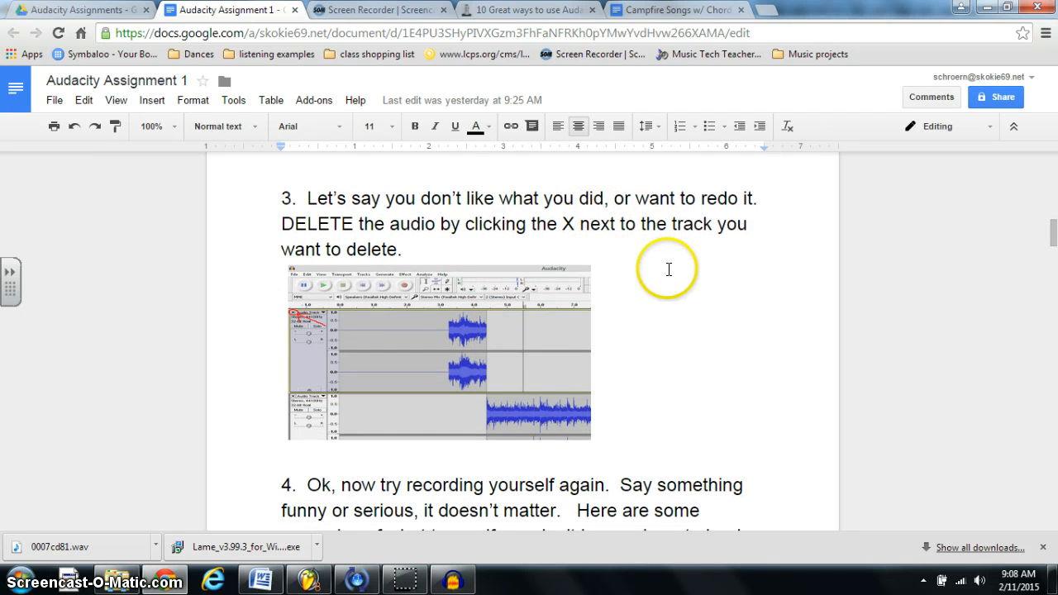
scroll(667, 290, "down", 1)
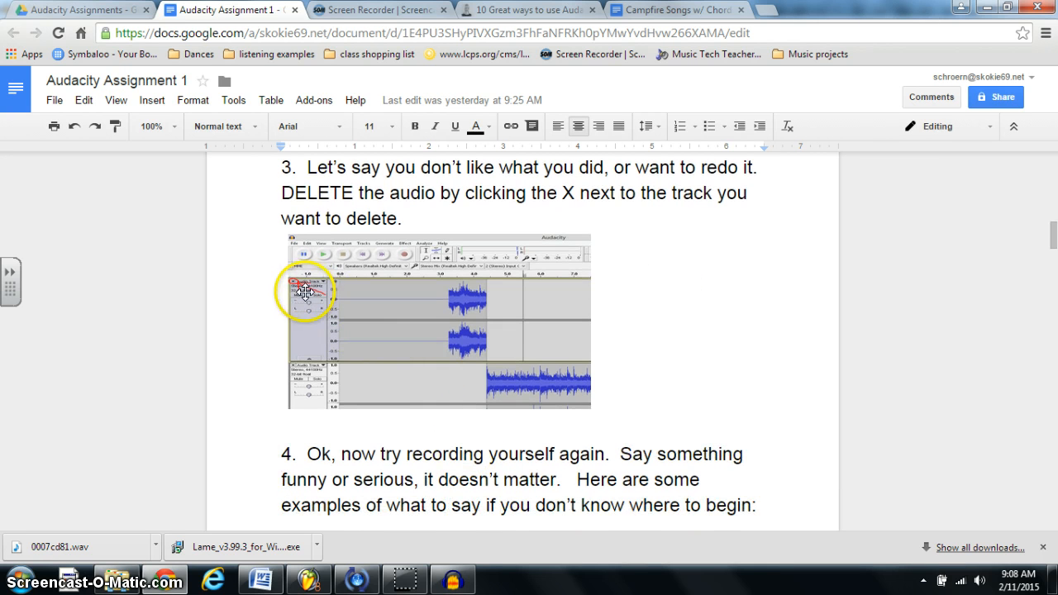
left_click(453, 580)
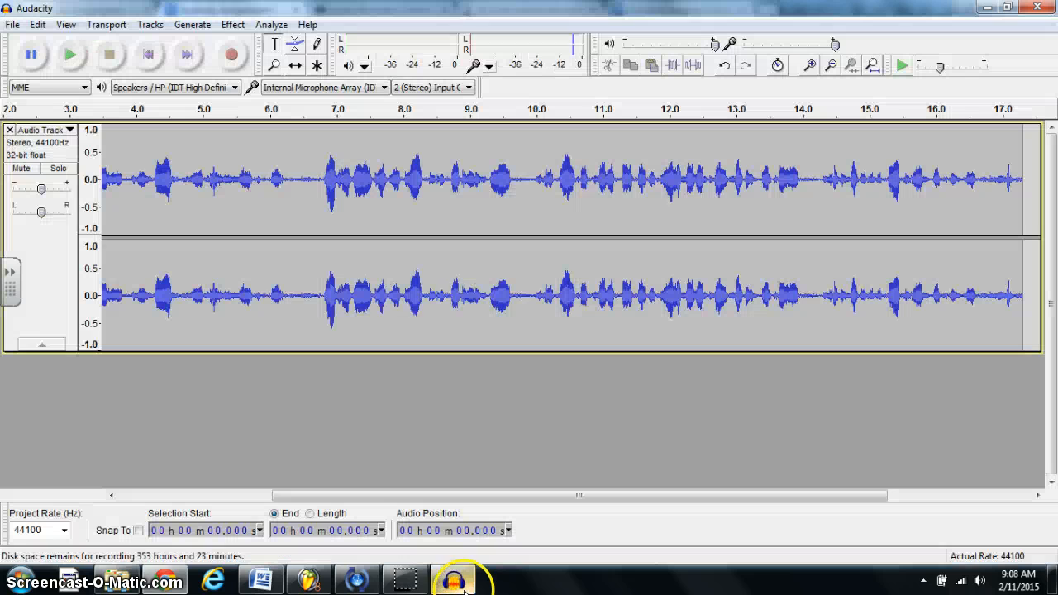
left_click(10, 130)
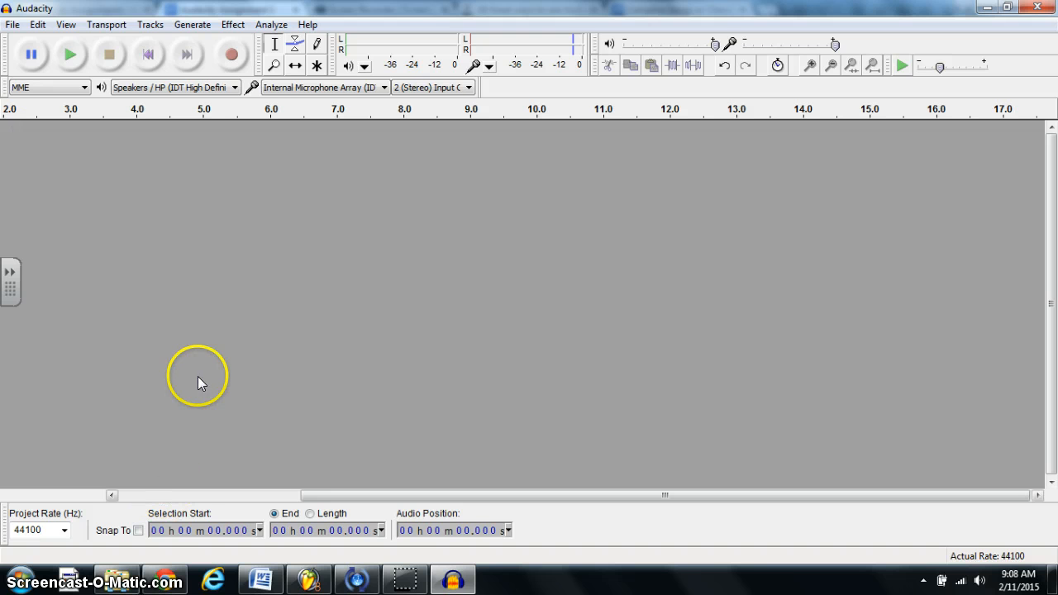
- Undo the deletion of the audio track, and delete the track again
key("ctrl+z")
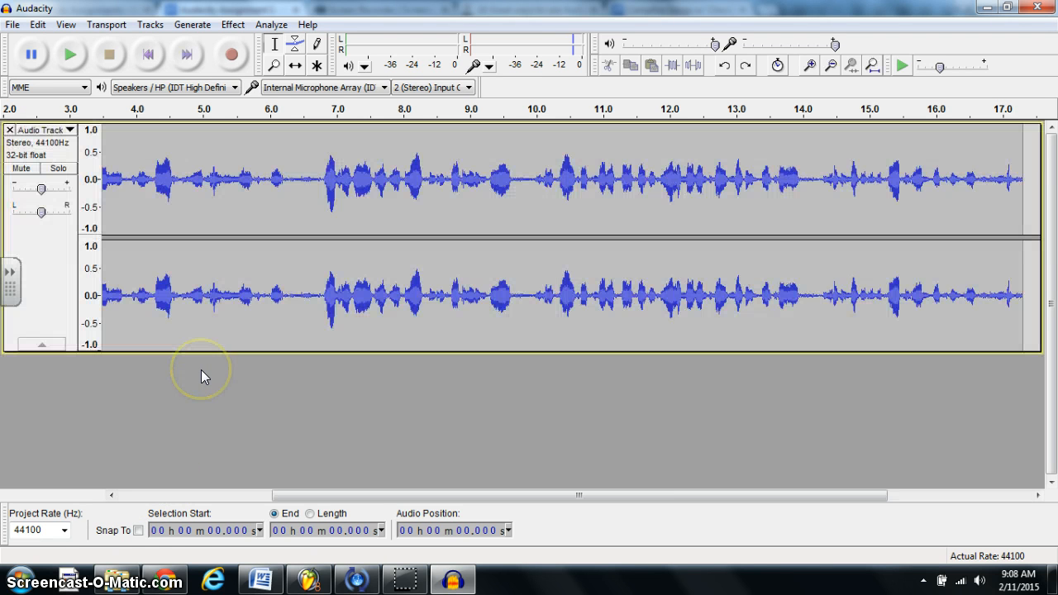
left_click(9, 130)
- Switch to the assignment document in Chrome and read step 4, its suggestions for what to record, and the beginning of step 5
left_click(175, 590)
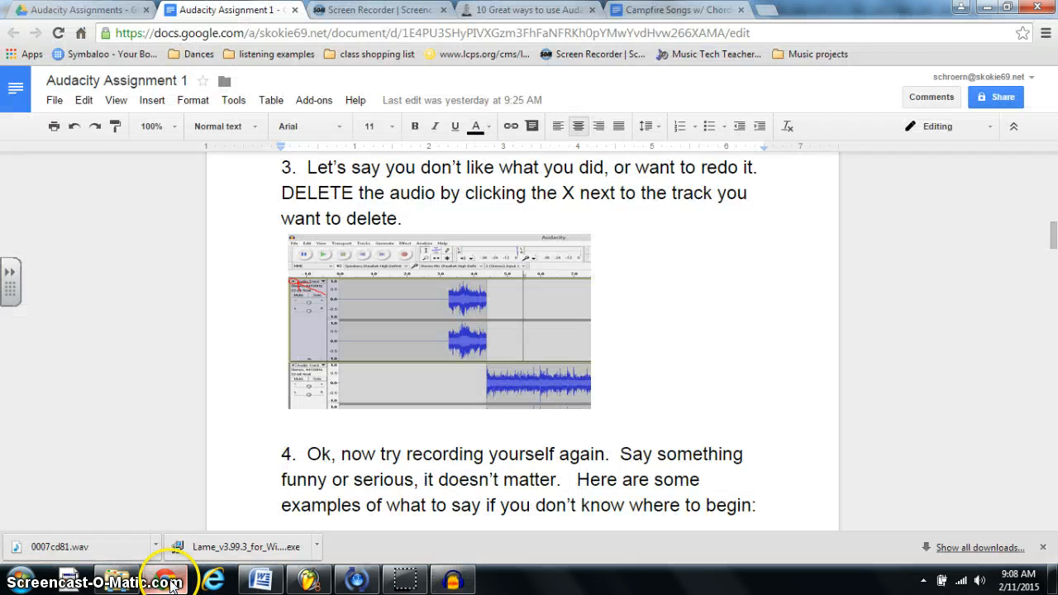
scroll(488, 404, "down", 1)
scroll(490, 410, "down", 1)
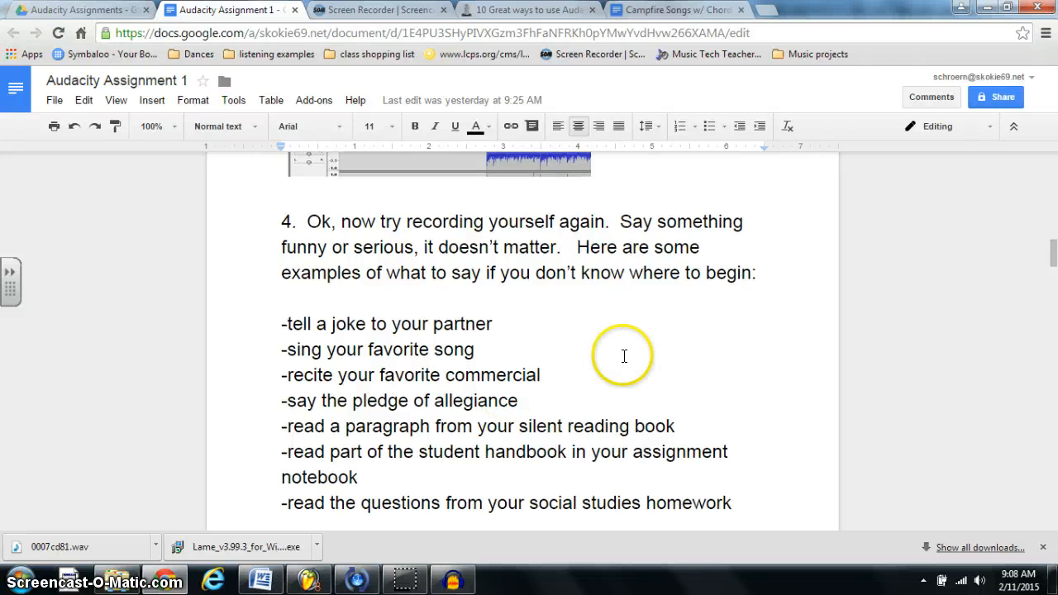
scroll(624, 355, "down", 1)
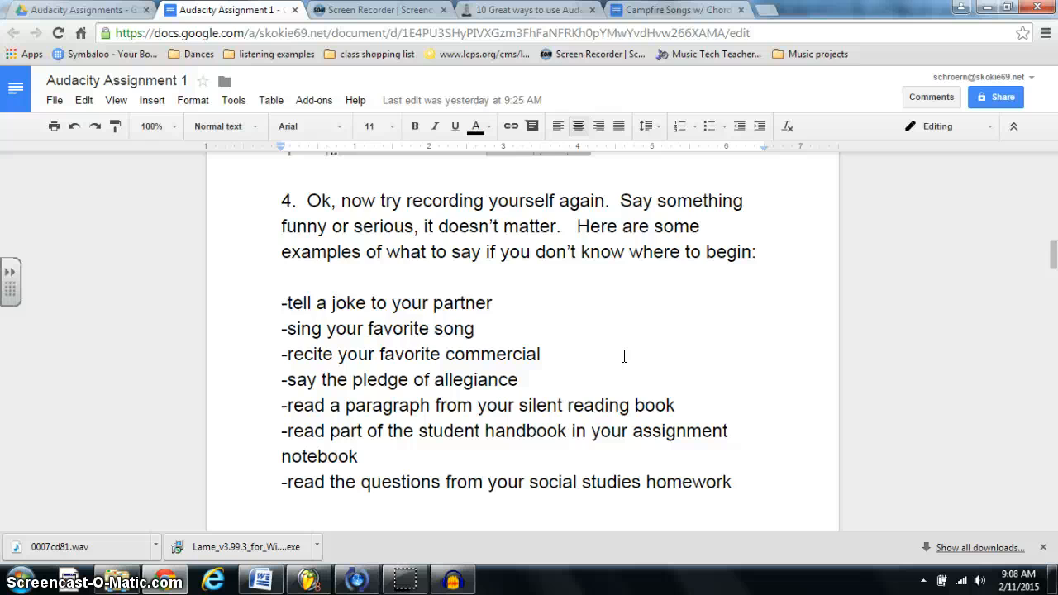
scroll(624, 355, "down", 2)
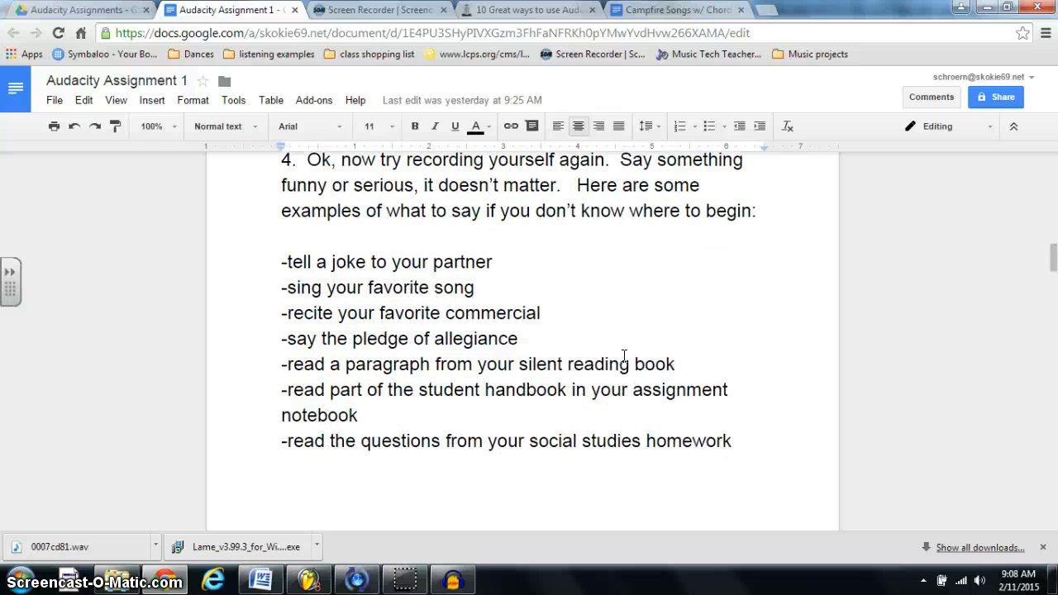
scroll(624, 356, "down", 2)
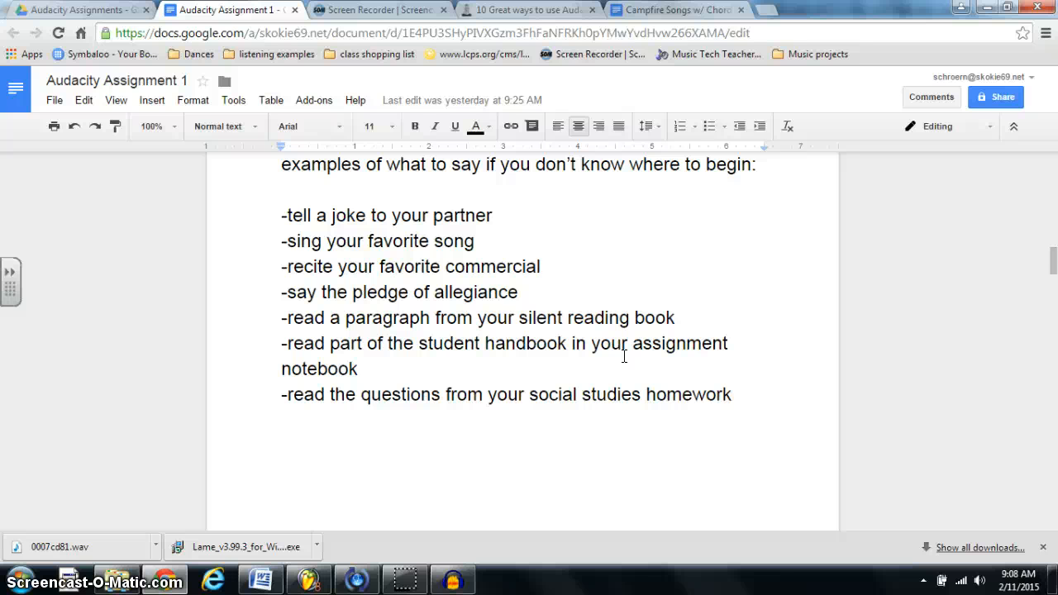
scroll(624, 356, "down", 3)
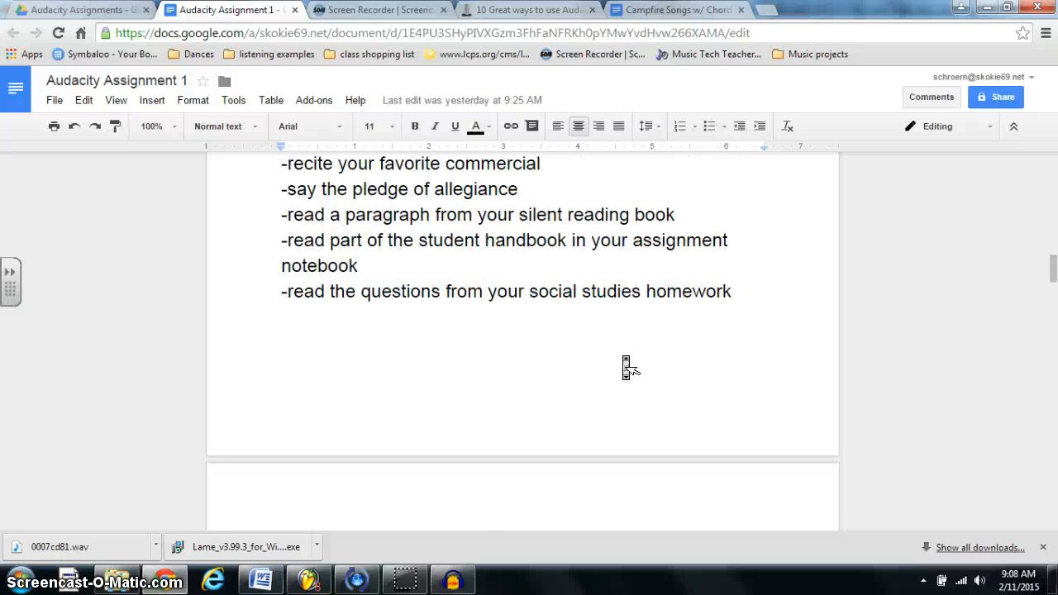
scroll(625, 367, "down", 6)
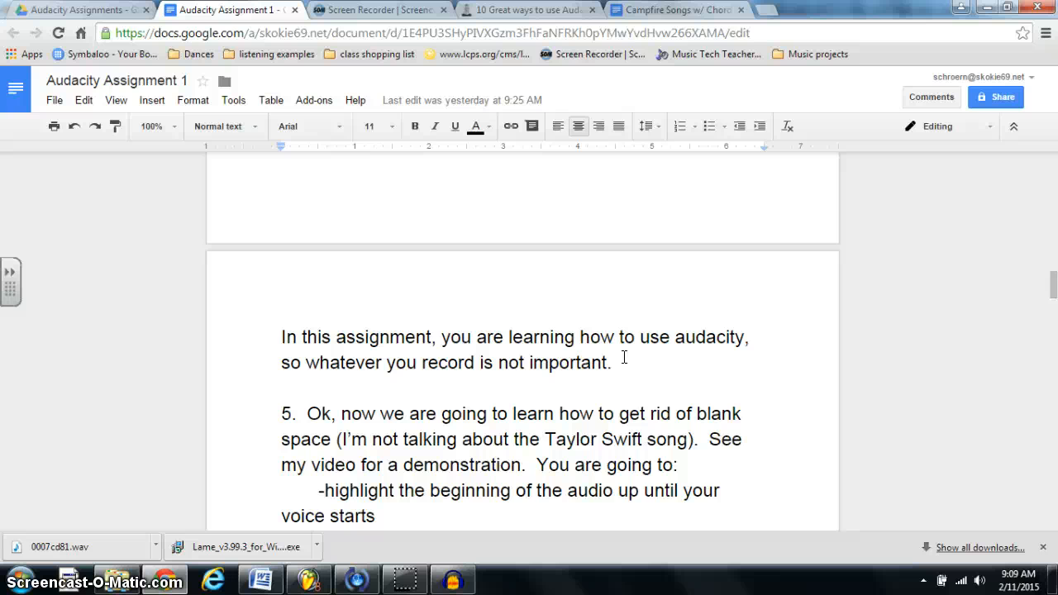
scroll(626, 368, "down", 1)
scroll(626, 368, "up", 3)
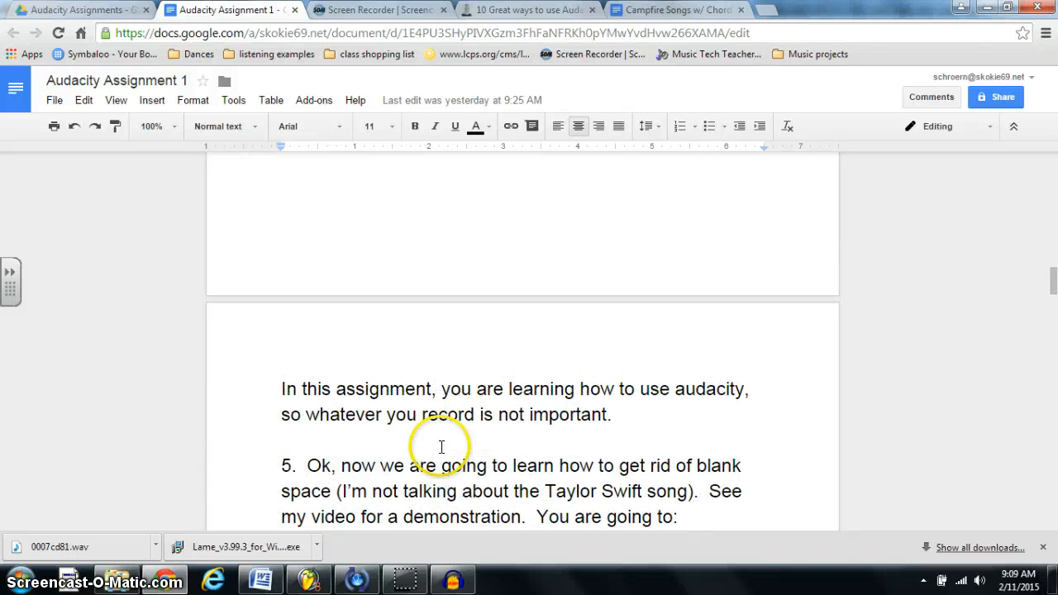
- Switch to Audacity and record a new voice track about 17 seconds long
left_click(454, 583)
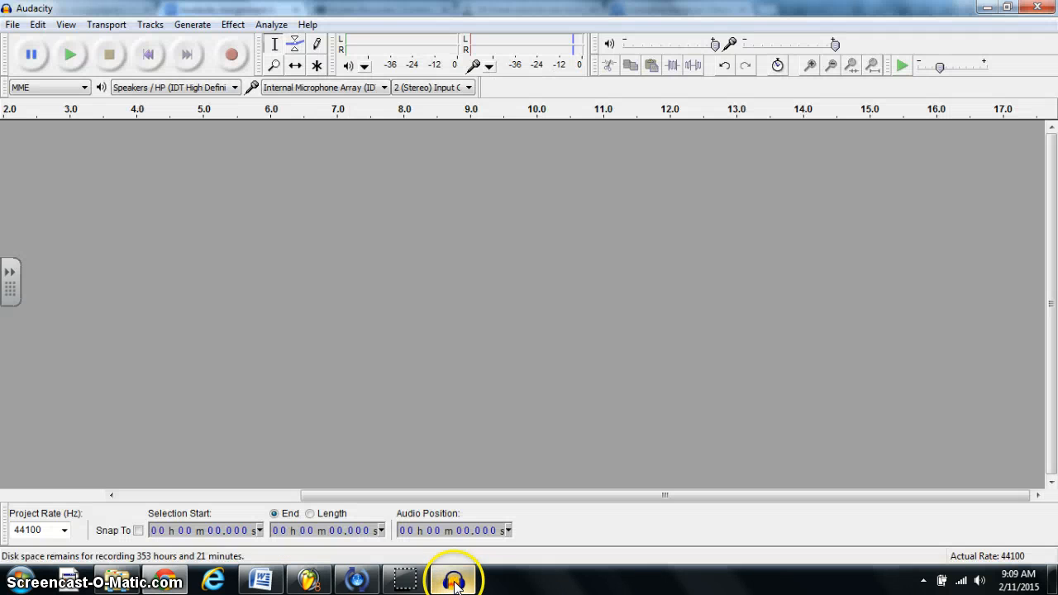
left_click(232, 55)
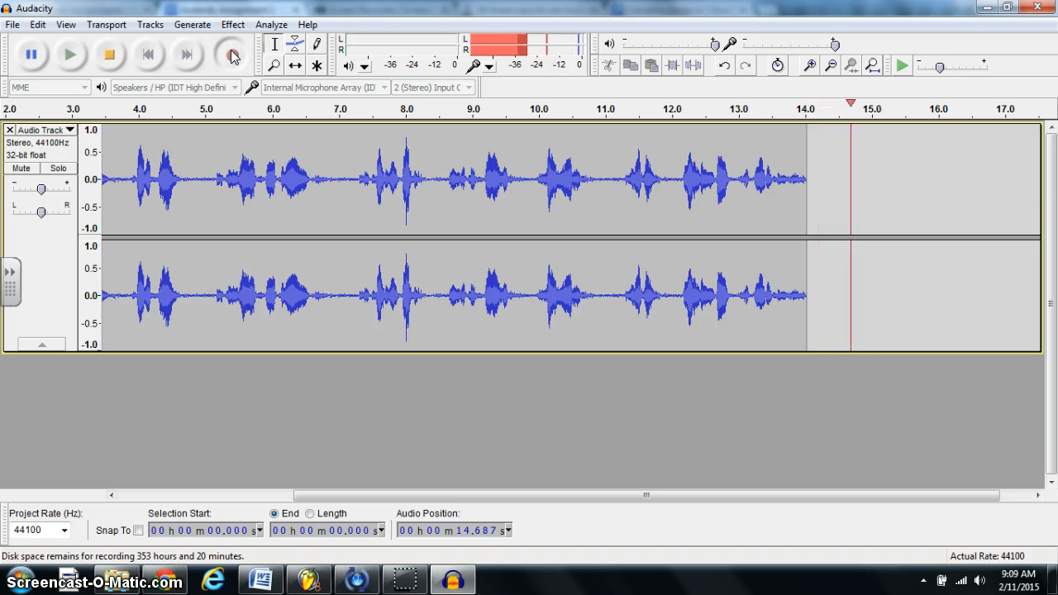
left_click(106, 54)
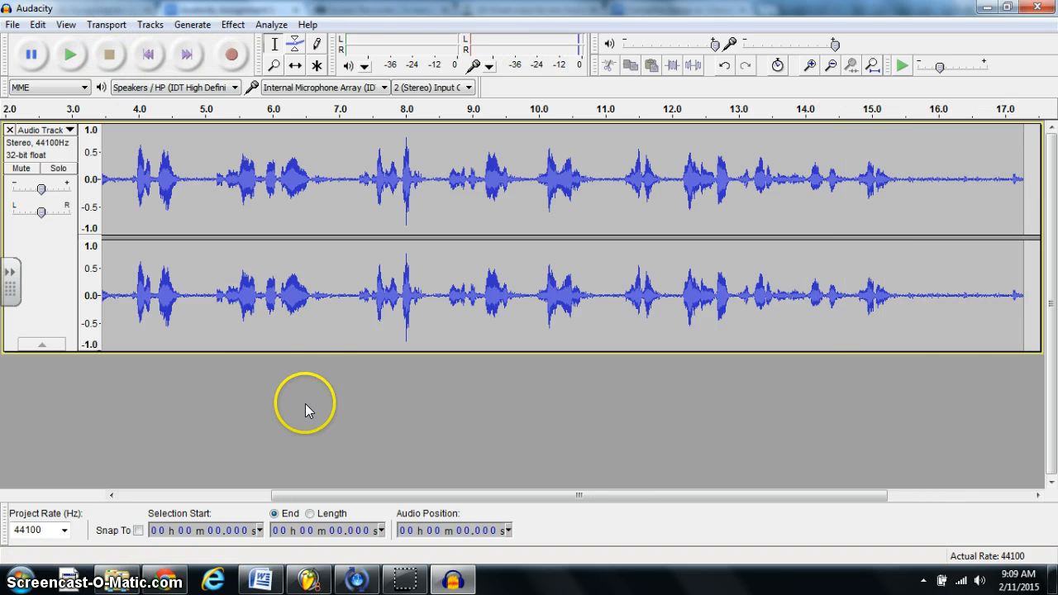
- Switch to the assignment document in Chrome and read step 5 on removing blank space from the audio
left_click(161, 579)
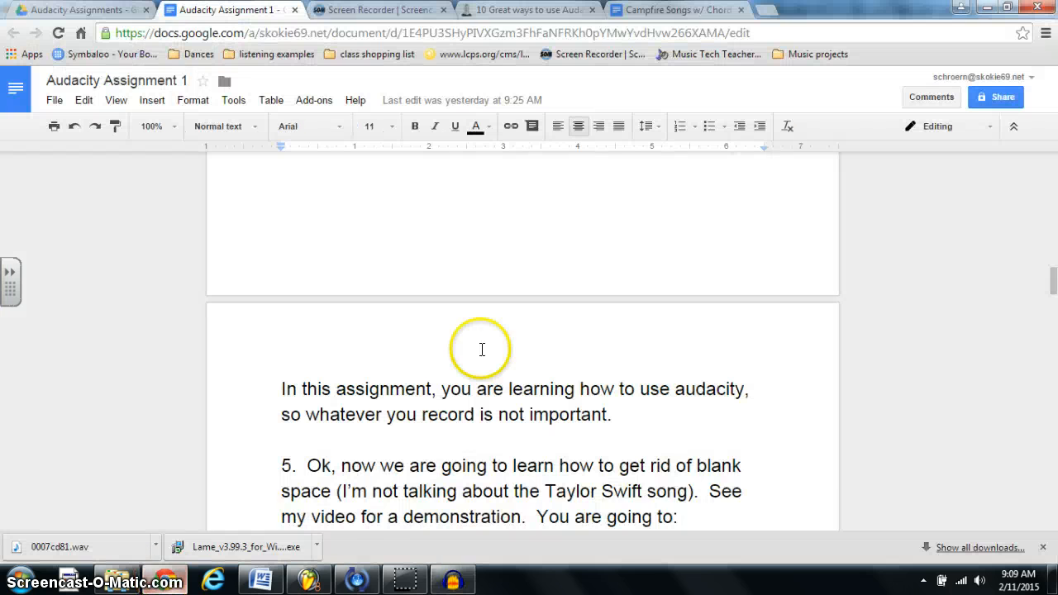
scroll(488, 343, "down", 3)
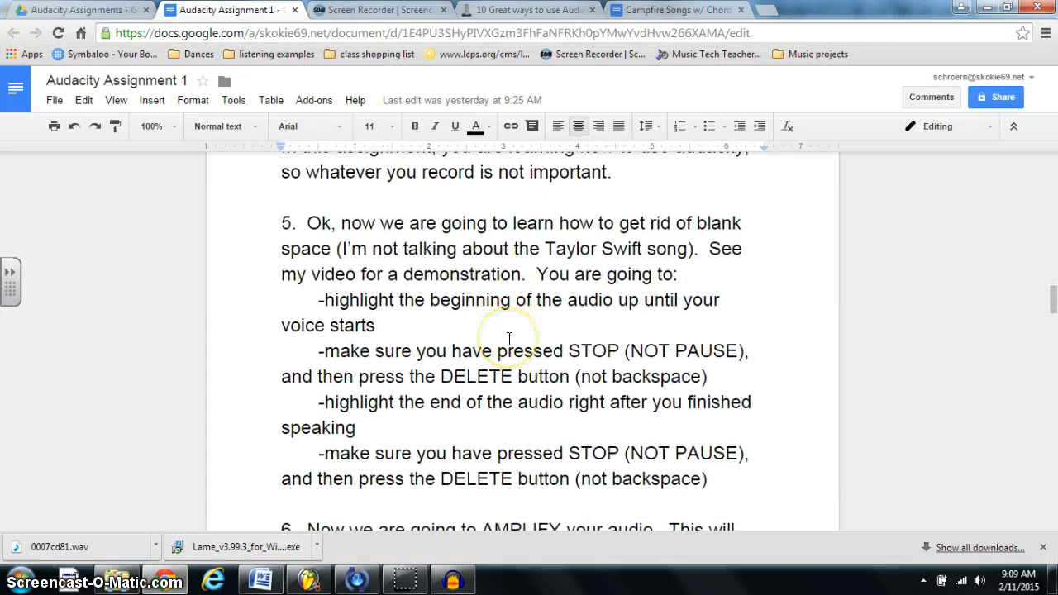
scroll(676, 276, "down", 1)
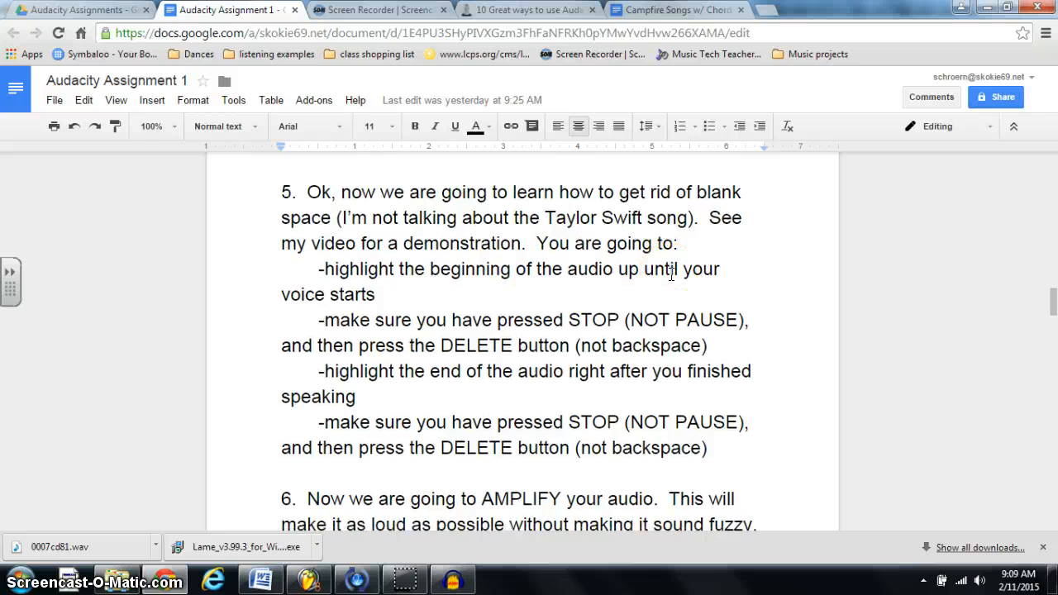
scroll(755, 236, "down", 1)
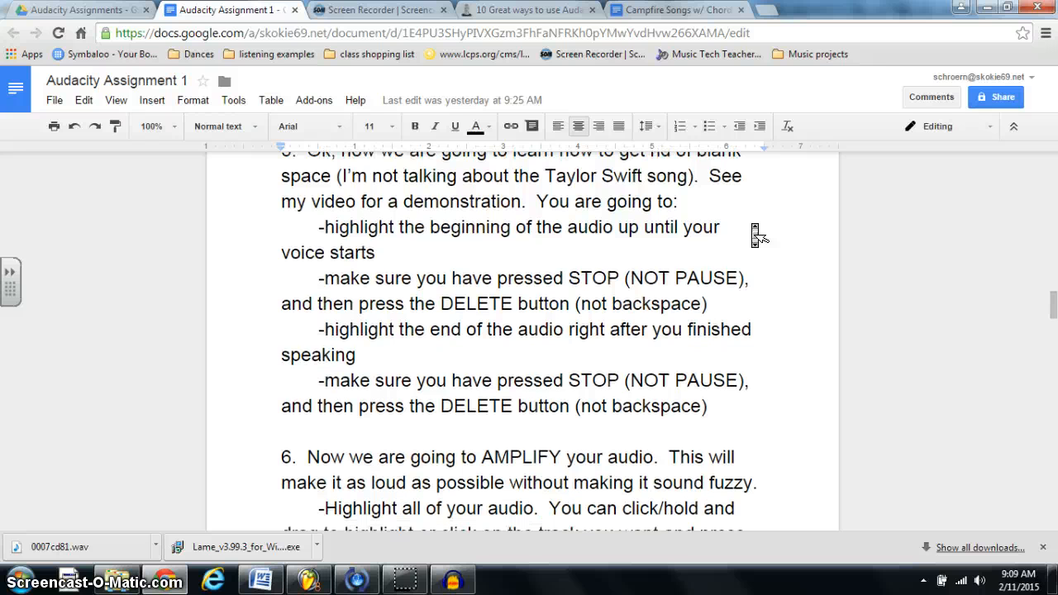
scroll(754, 236, "down", 1)
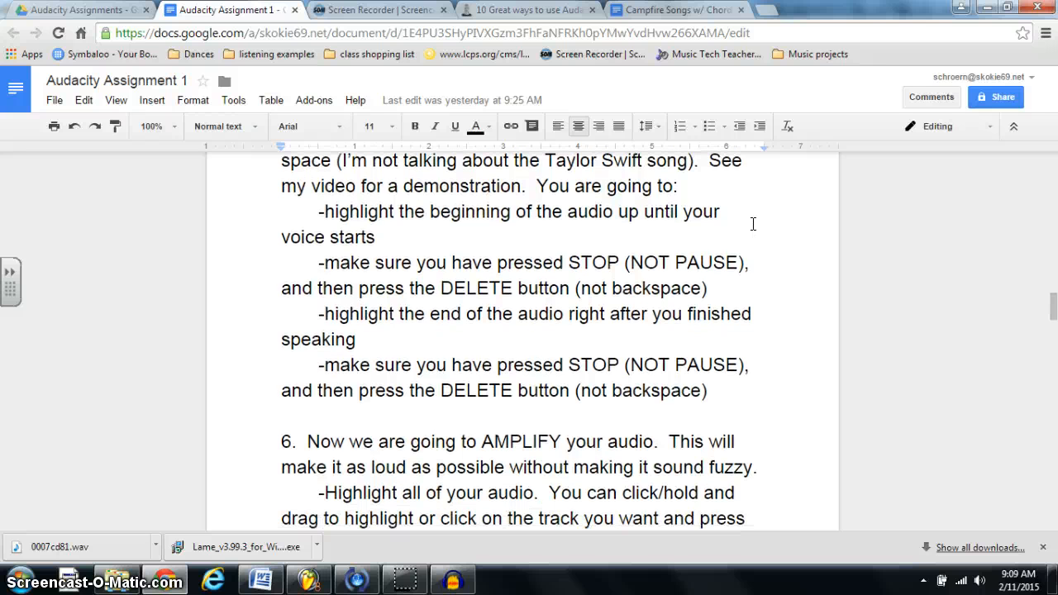
left_click(537, 227)
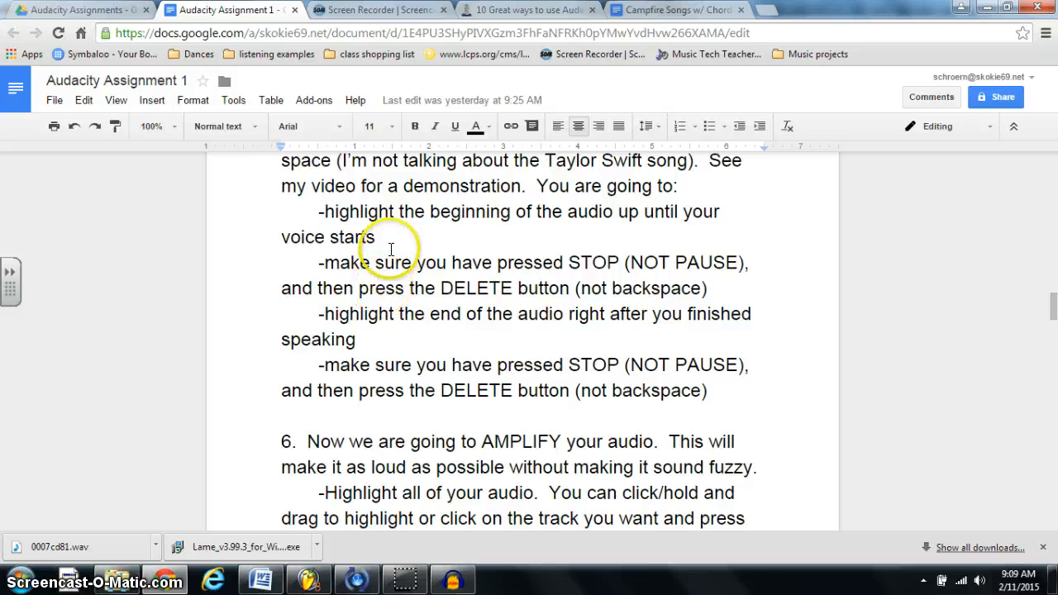
- Switch to Audacity and play the beginning of the recording to find where the voice starts
left_click(454, 576)
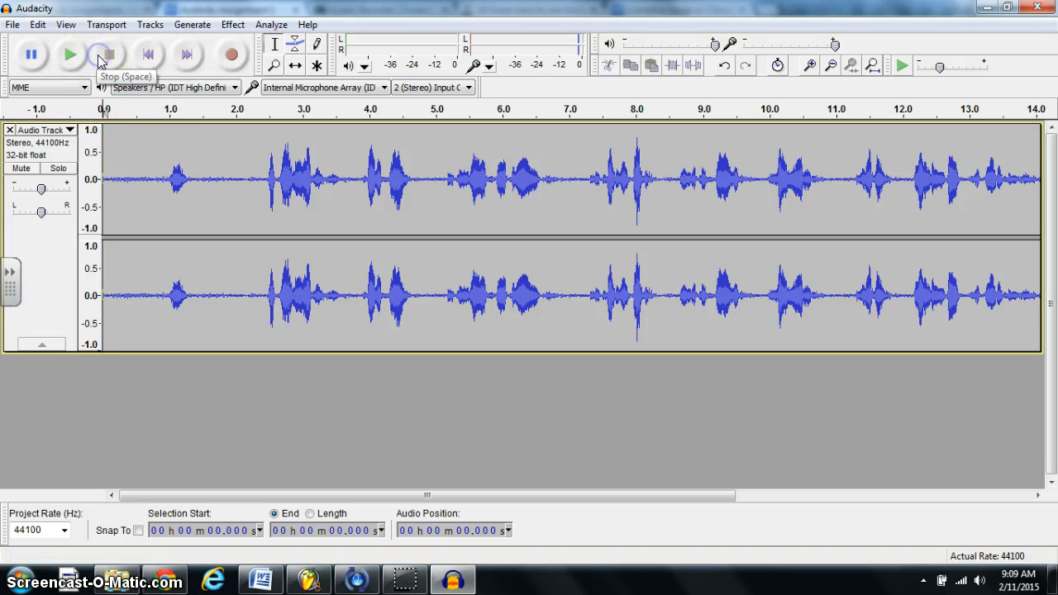
left_click(71, 55)
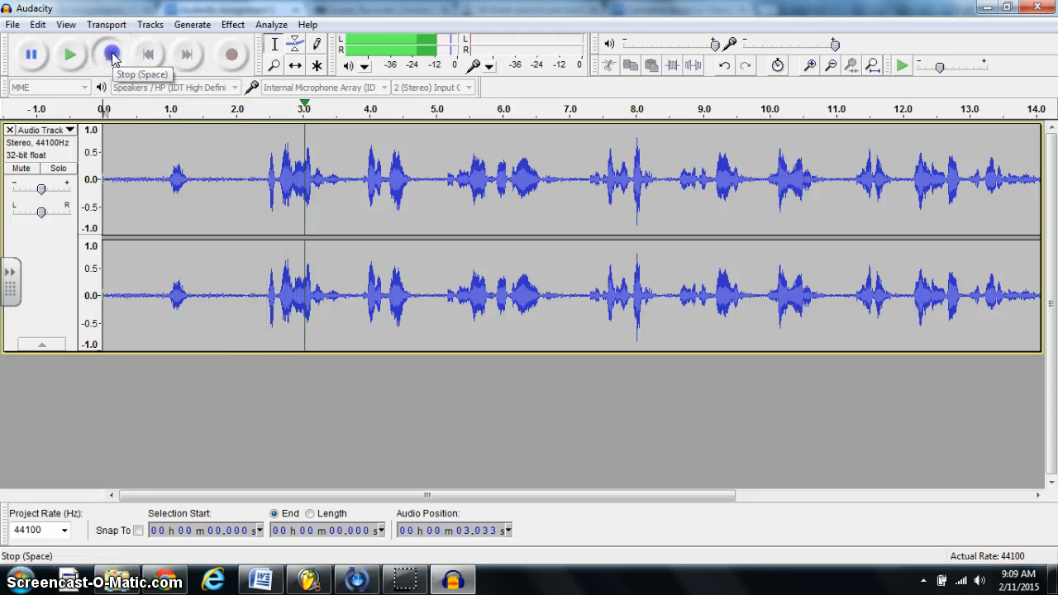
left_click(112, 55)
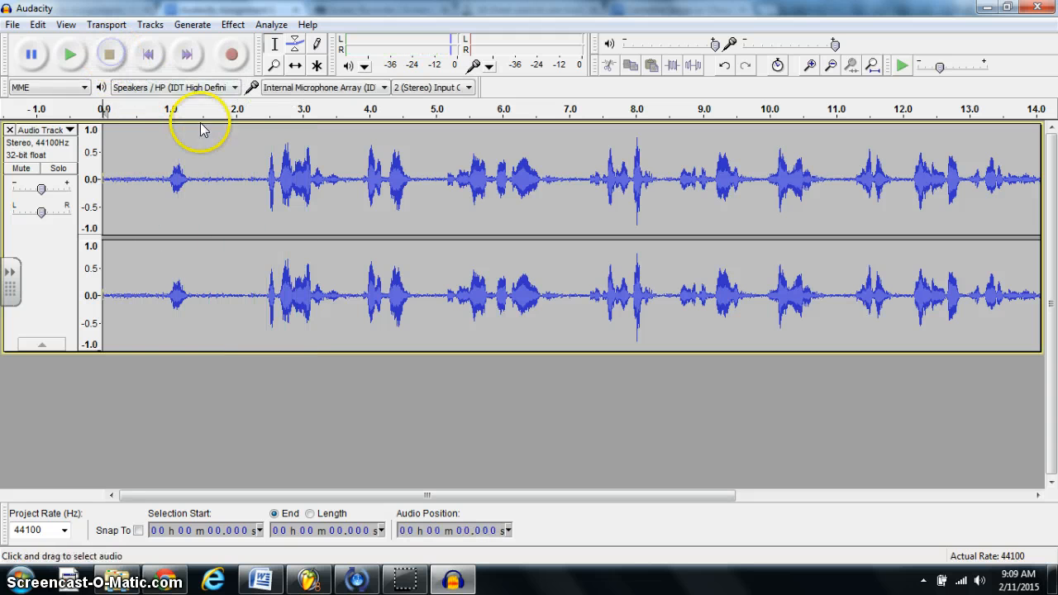
- Place the cursor at about 2.474 s, just before the voice starts, and check the position by playing from it
left_click(264, 179)
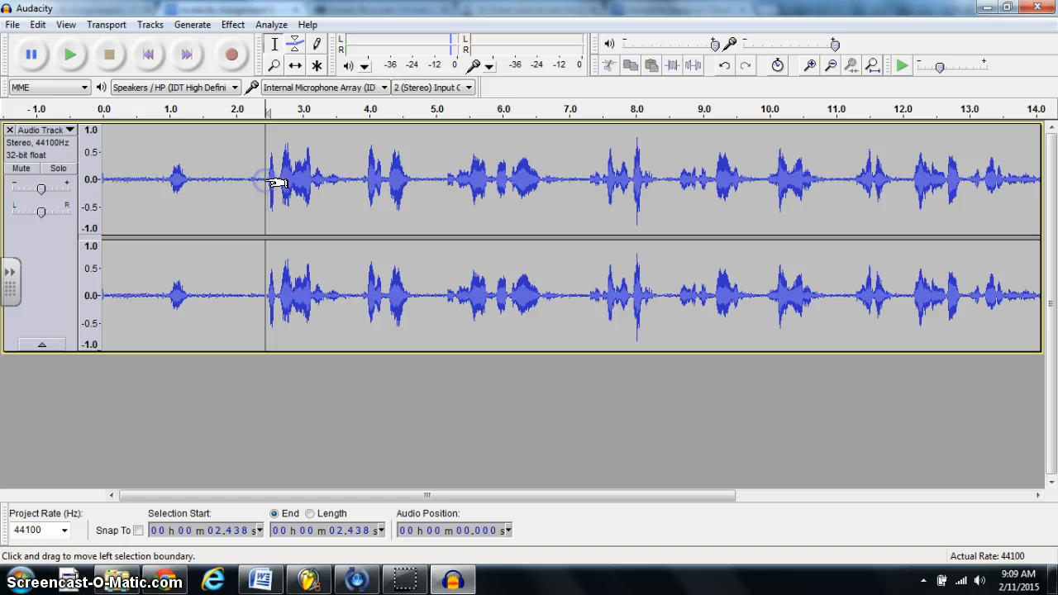
left_click(810, 65)
left_click(810, 65)
left_click(810, 64)
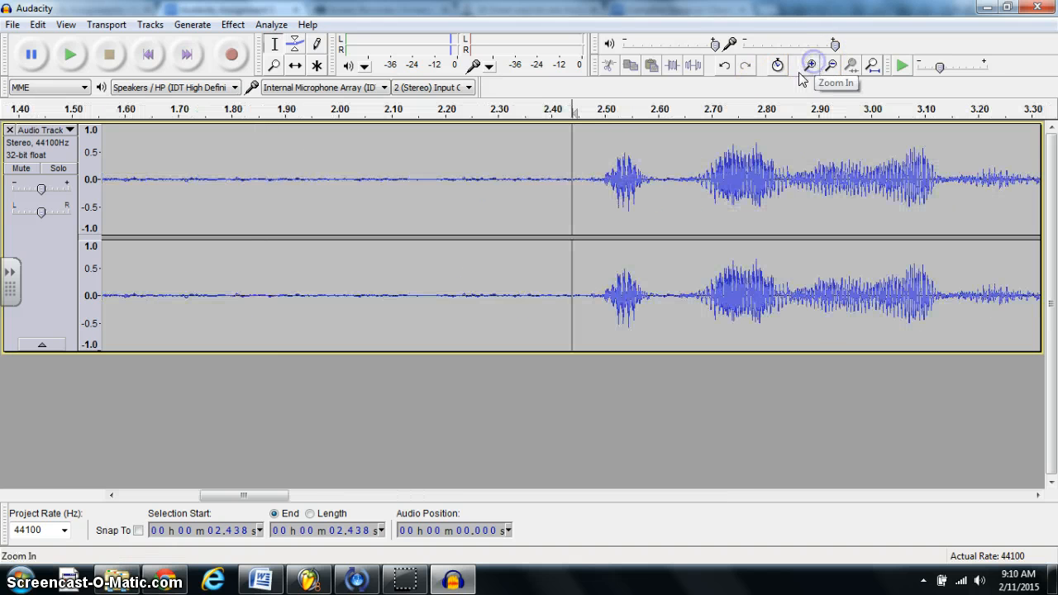
left_click(590, 180)
key("space")
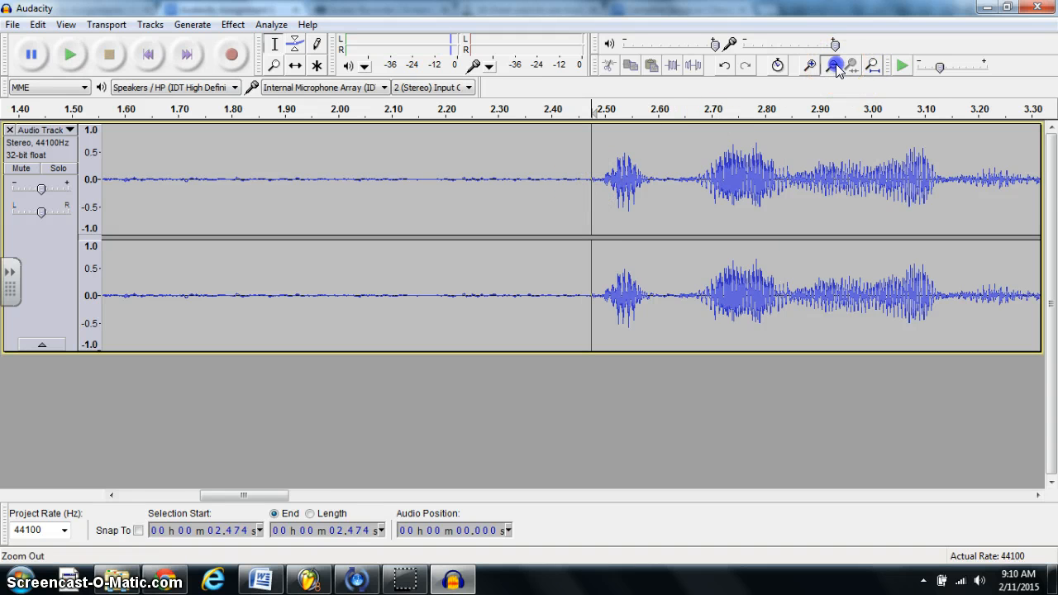
- Delete the blank audio from the track's start to 2.474 s, rechecking step 5 in Chrome first, and play the new beginning
left_click(831, 64)
left_click(832, 65)
left_click(831, 65)
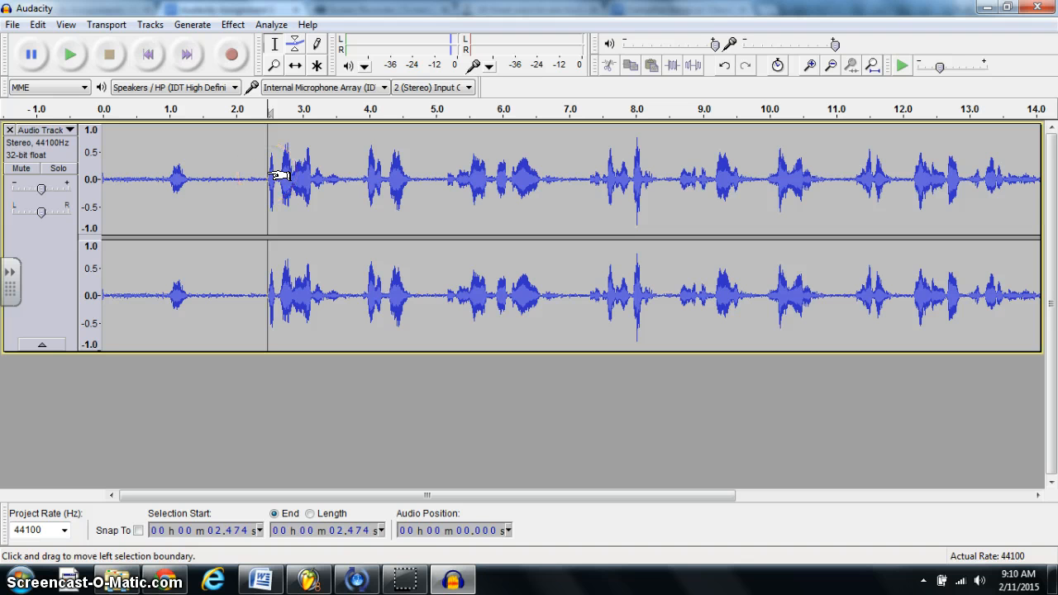
left_click_drag(275, 176, 98, 173)
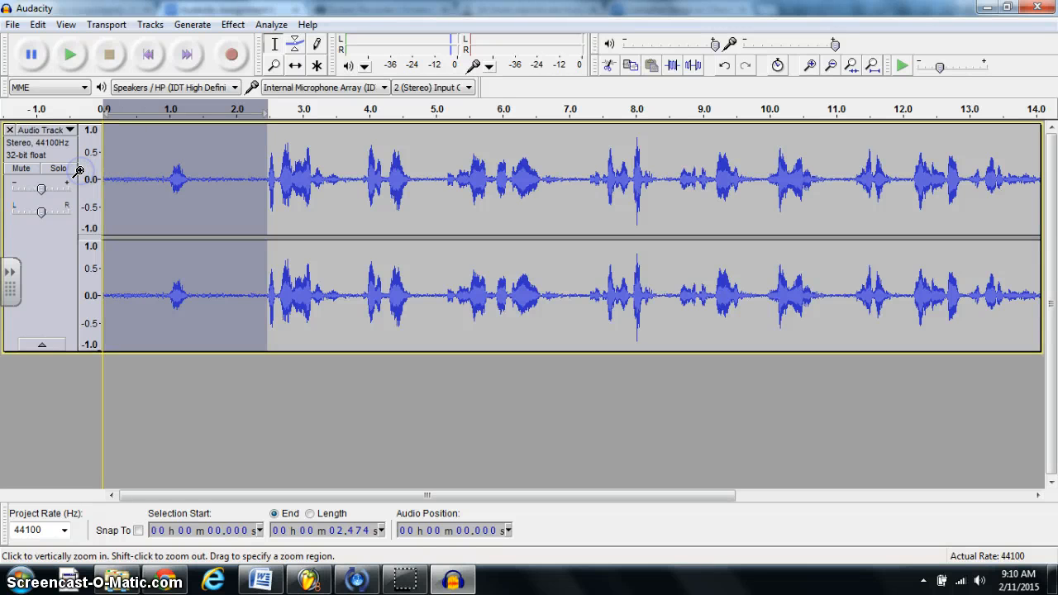
left_click(166, 584)
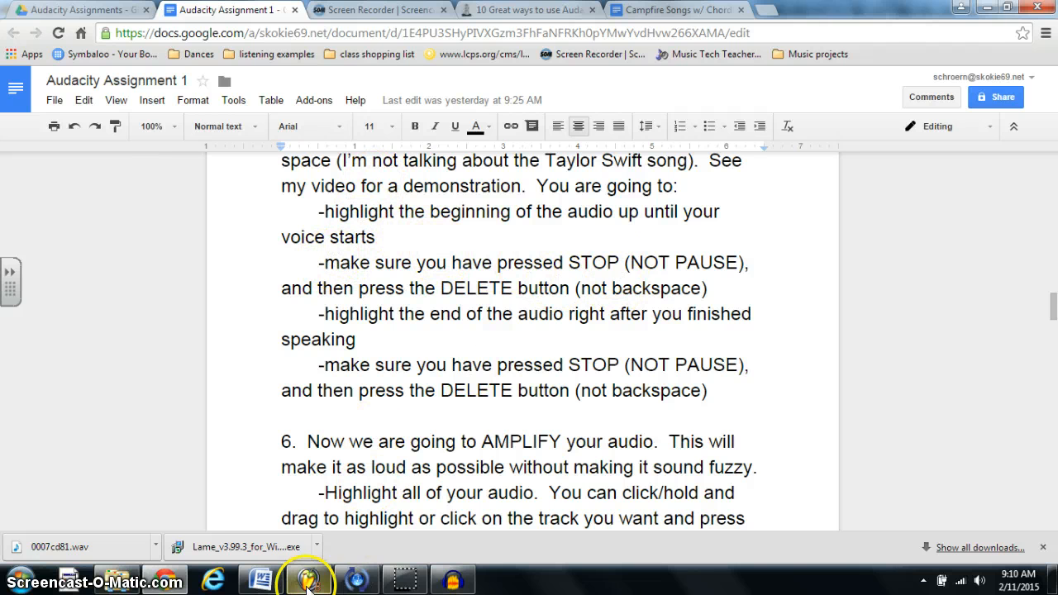
left_click(452, 580)
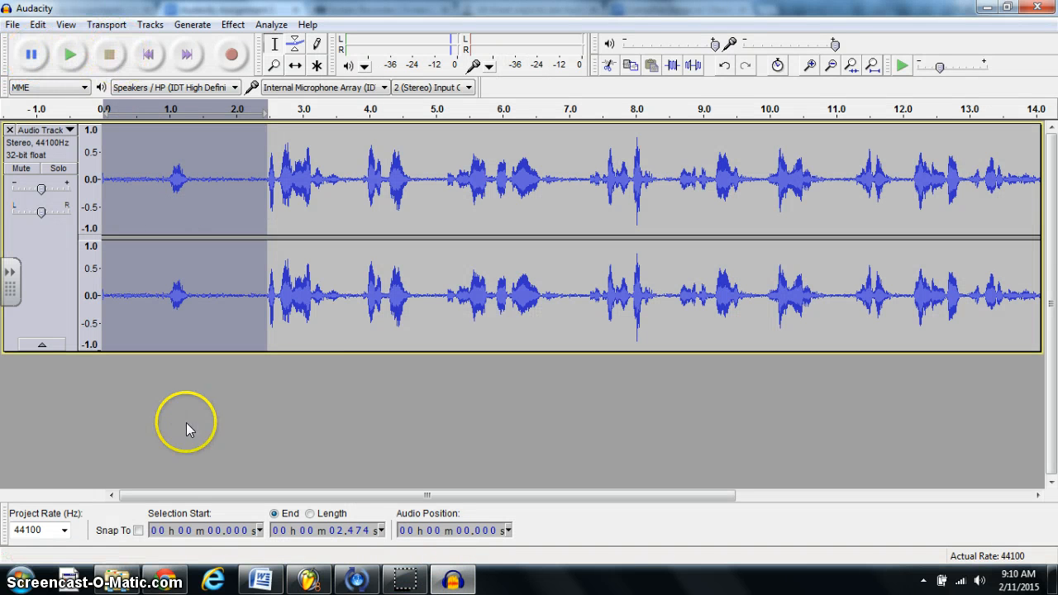
left_click(165, 580)
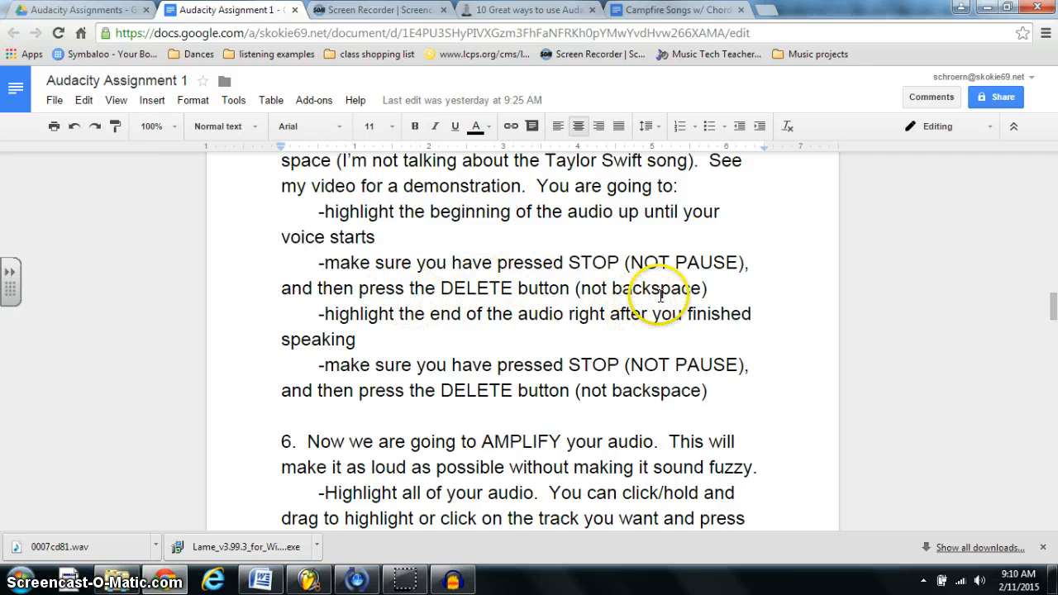
left_click(456, 578)
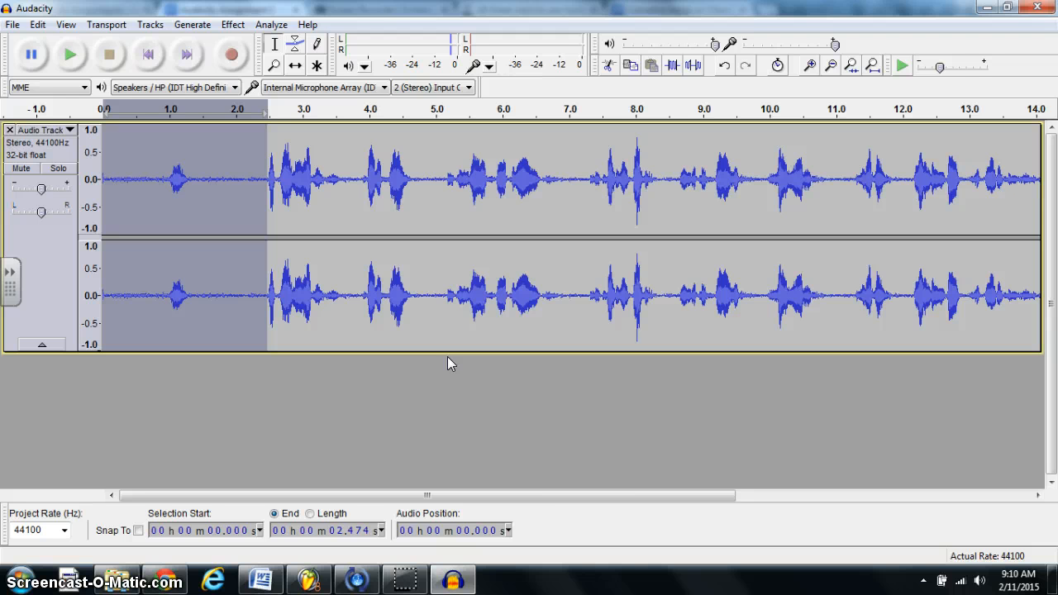
key("Delete")
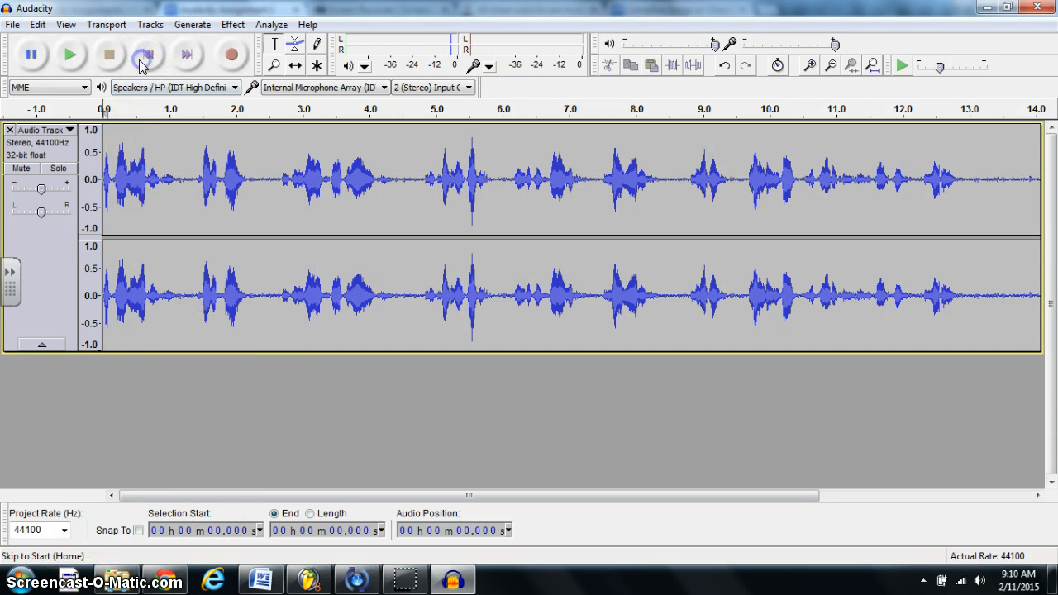
left_click(78, 60)
key("space")
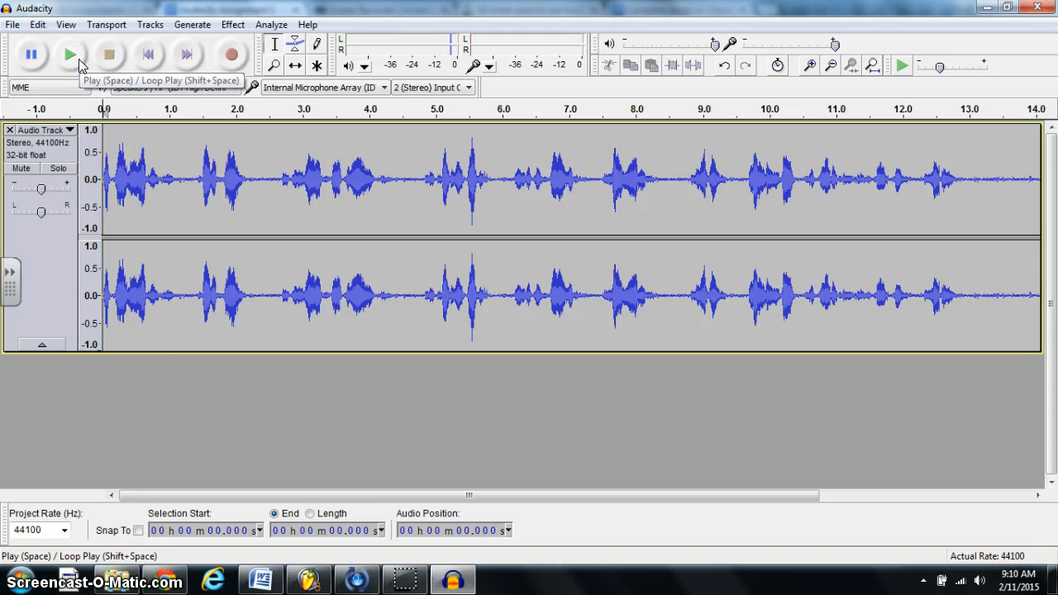
- Switch to the assignment document in Chrome and read the step 5 instructions for trimming the end of the audio
left_click(158, 578)
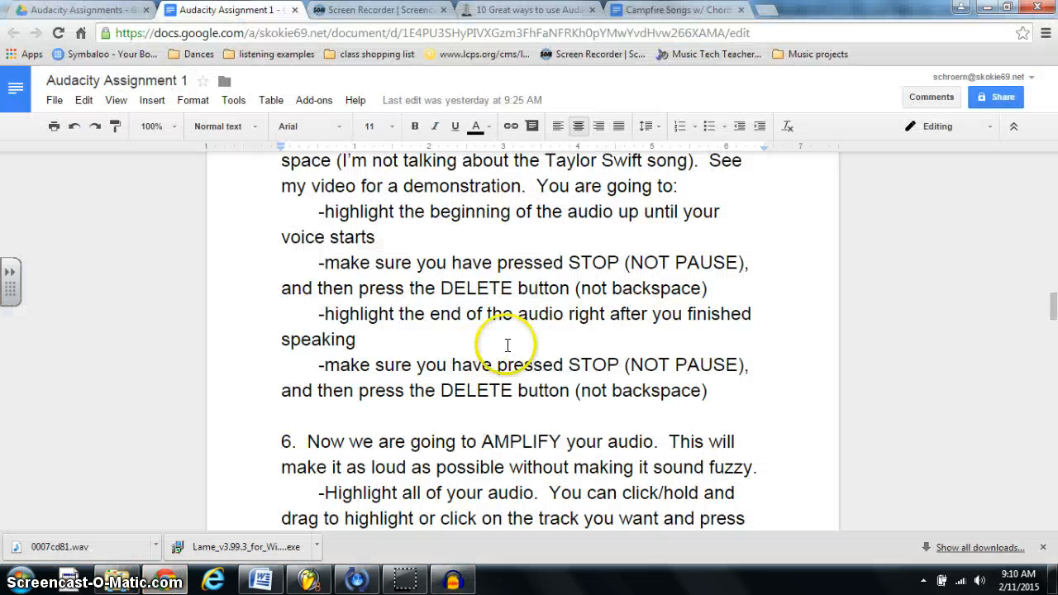
scroll(522, 355, "down", 1)
scroll(522, 355, "down", 1)
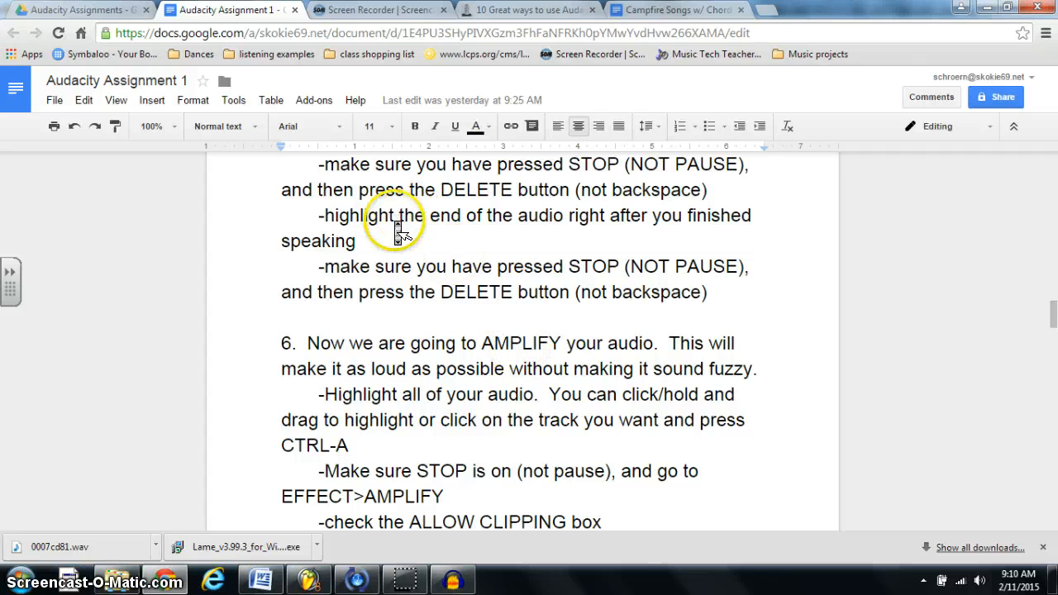
scroll(399, 234, "down", 1)
- Switch to Audacity, play the end of the recording, and place the cursor at about 12.934 s, right after the speech
left_click(453, 576)
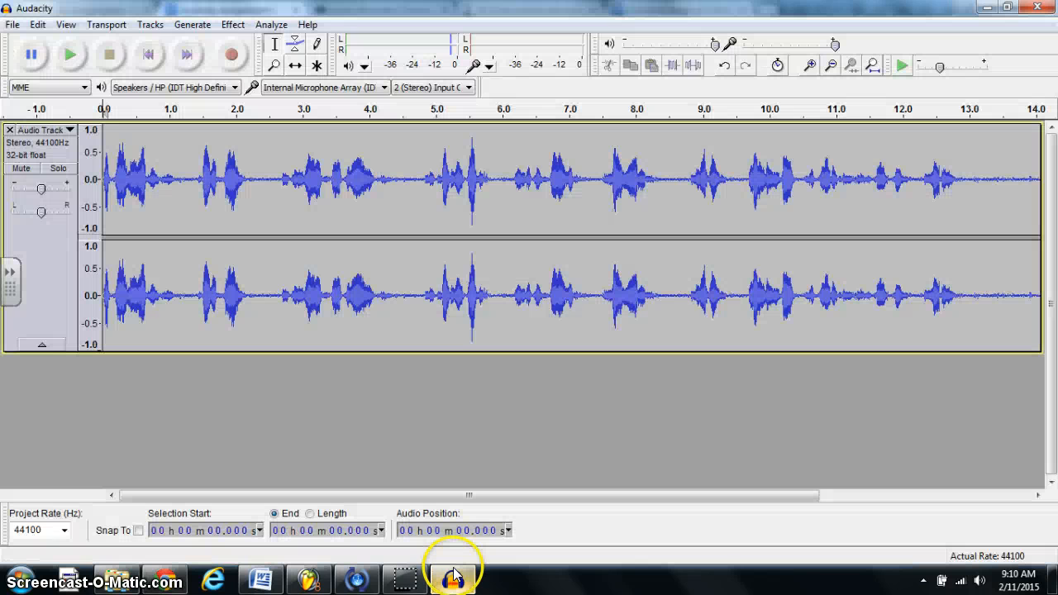
scroll(498, 339, "right", 5)
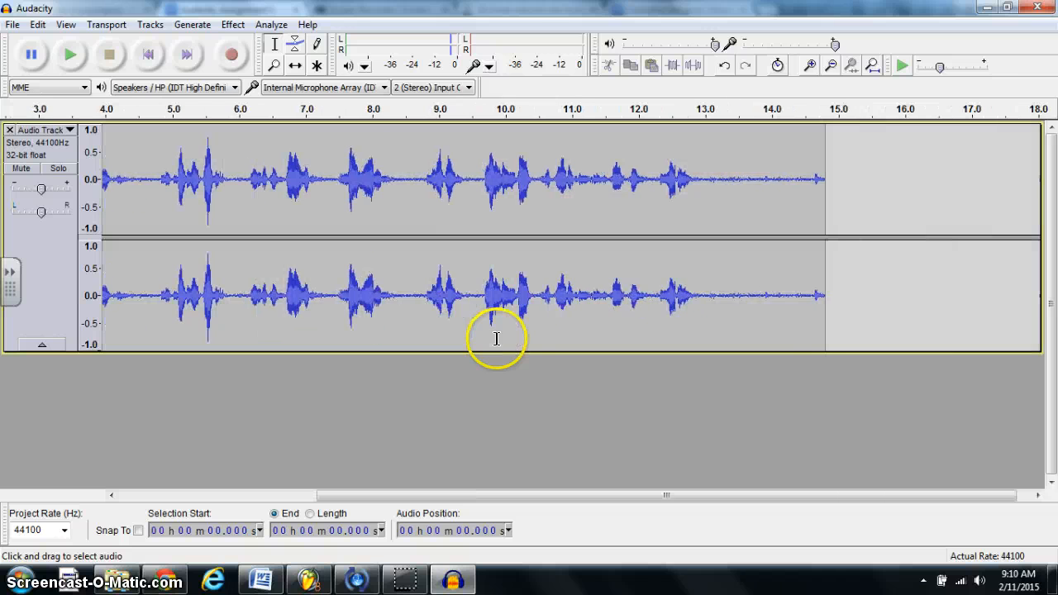
scroll(495, 339, "right", 1)
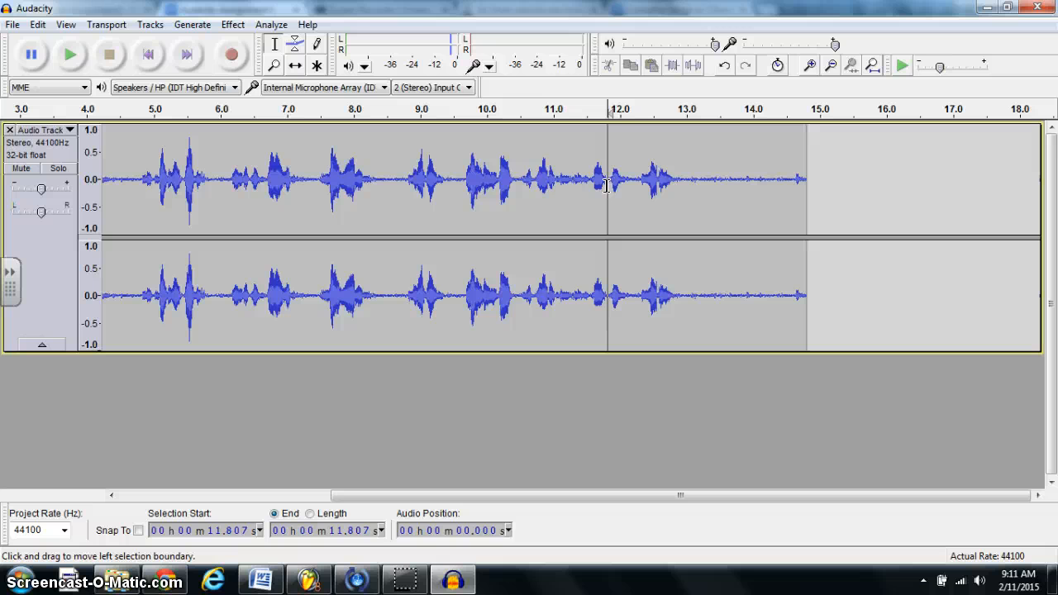
key("space")
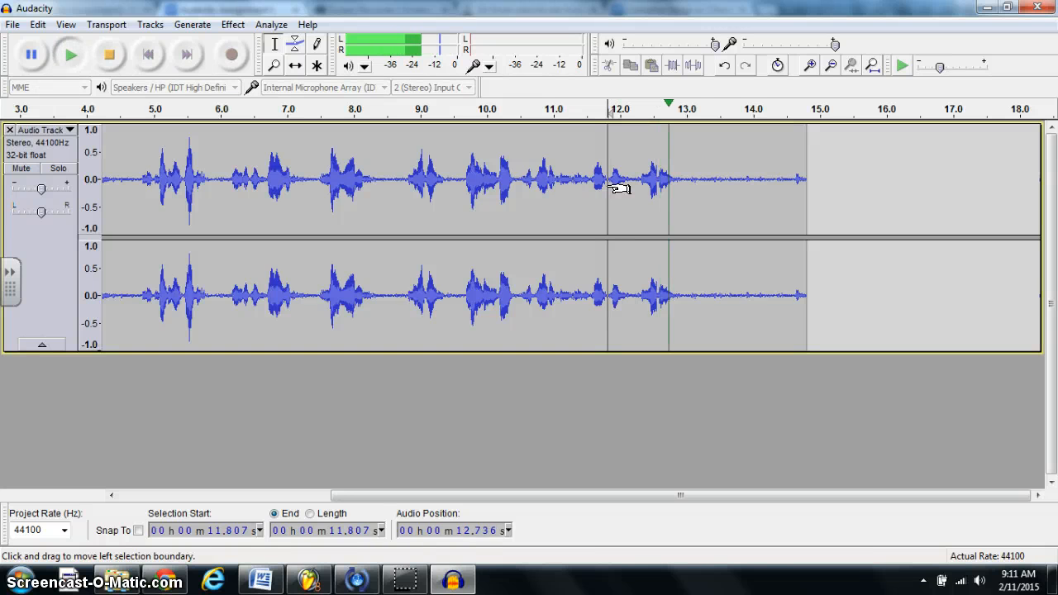
left_click(656, 180)
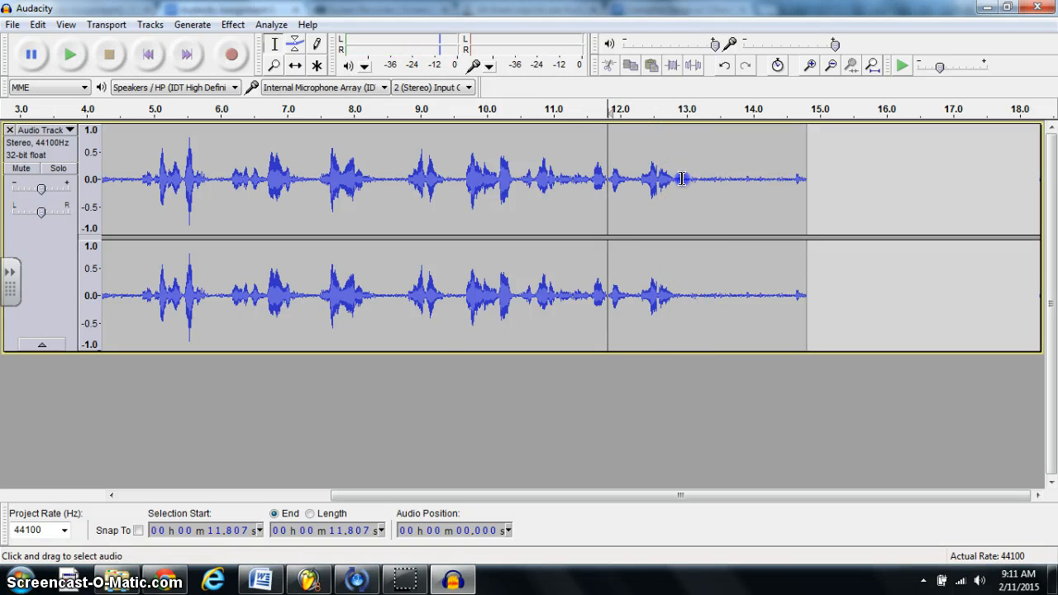
left_click(682, 179)
key("space")
key("space")
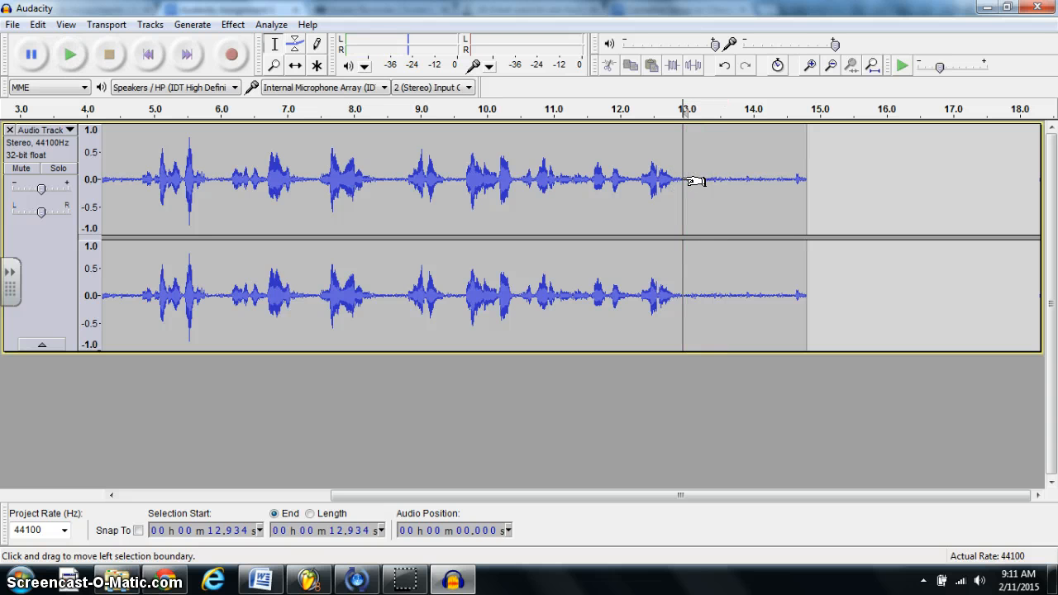
- Delete the audio from 12.934 s to the track's end, rechecking step 5 in Chrome first, and return to the beginning
left_click_drag(682, 179, 814, 180)
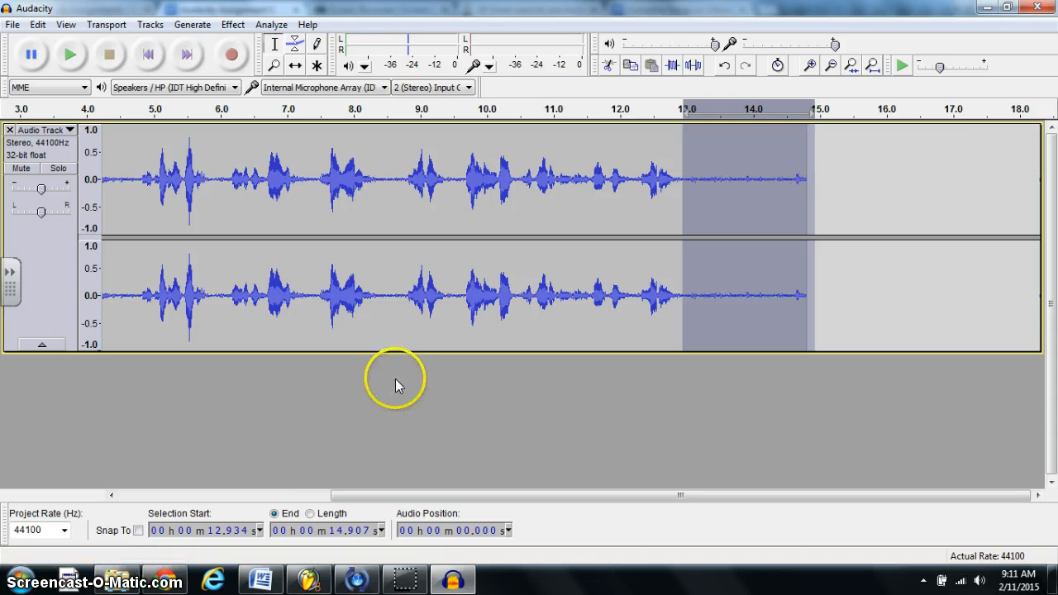
left_click(166, 581)
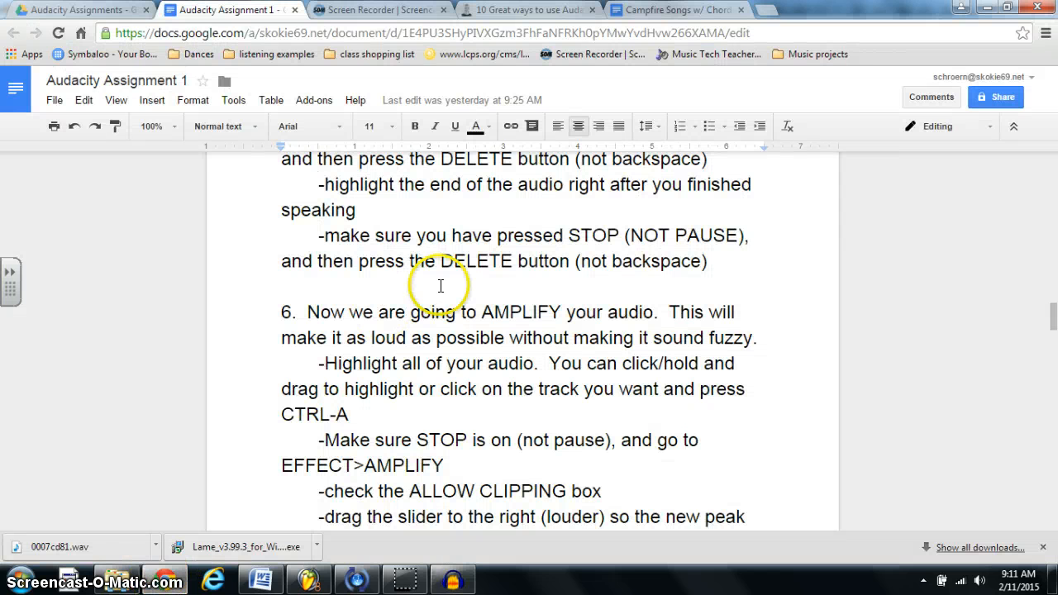
left_click(450, 582)
key("Delete")
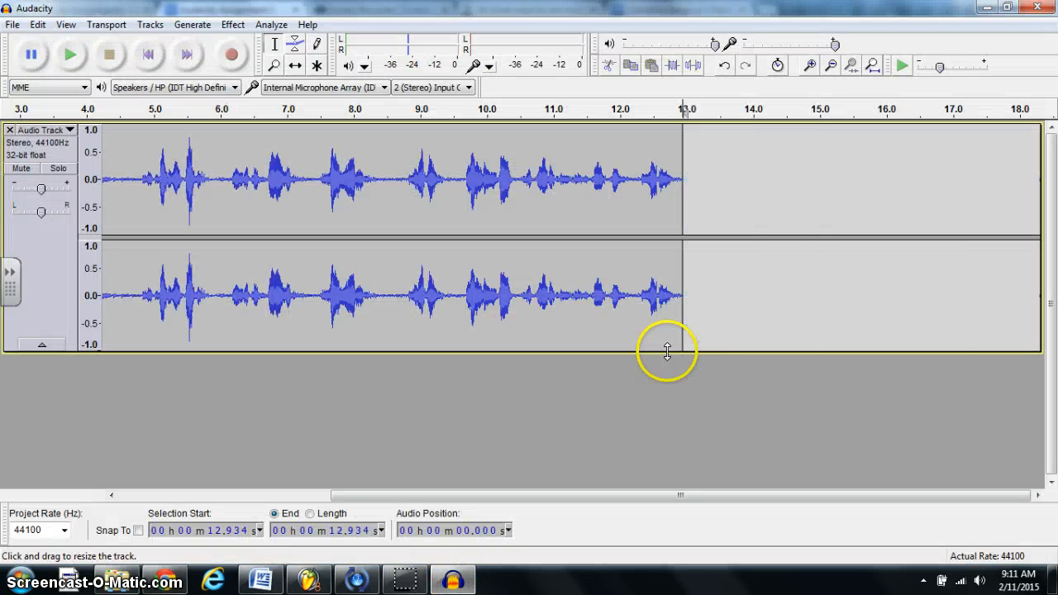
left_click(150, 52)
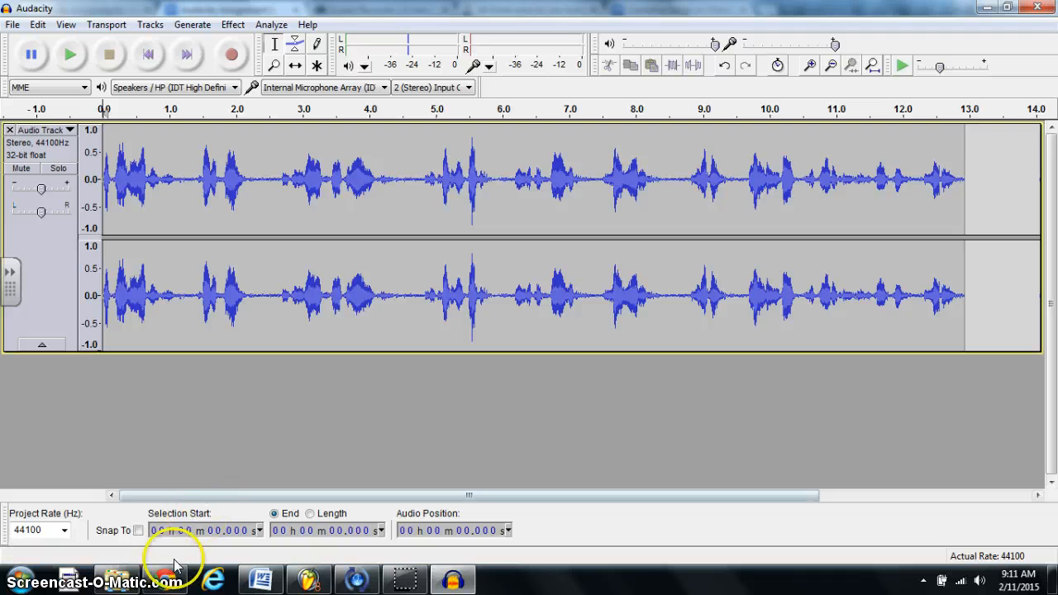
- Switch to the assignment document in Chrome and read step 6 on amplifying the audio
left_click(166, 583)
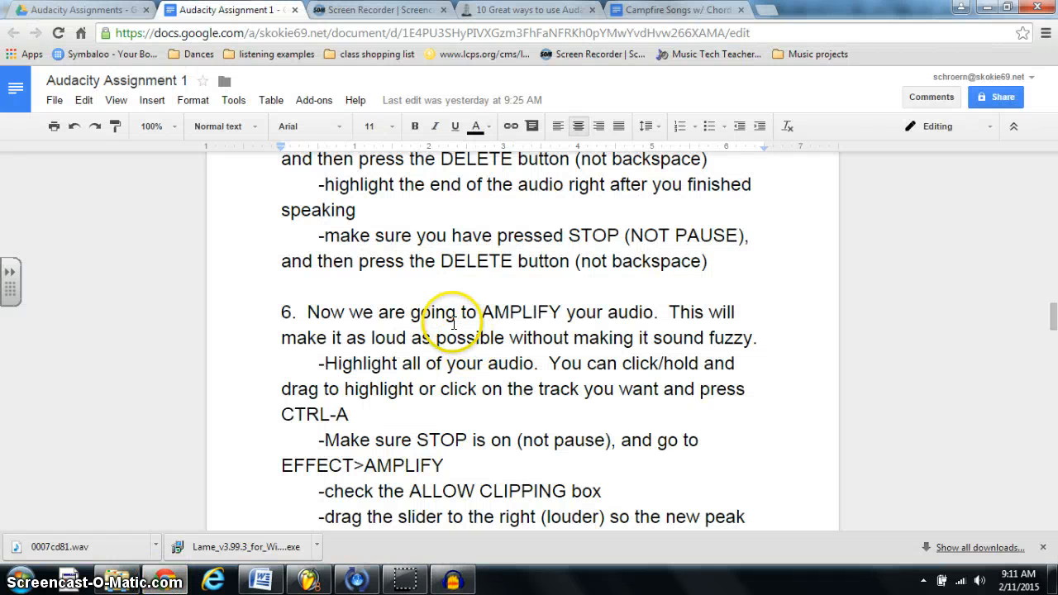
scroll(456, 332, "down", 2)
scroll(456, 332, "down", 1)
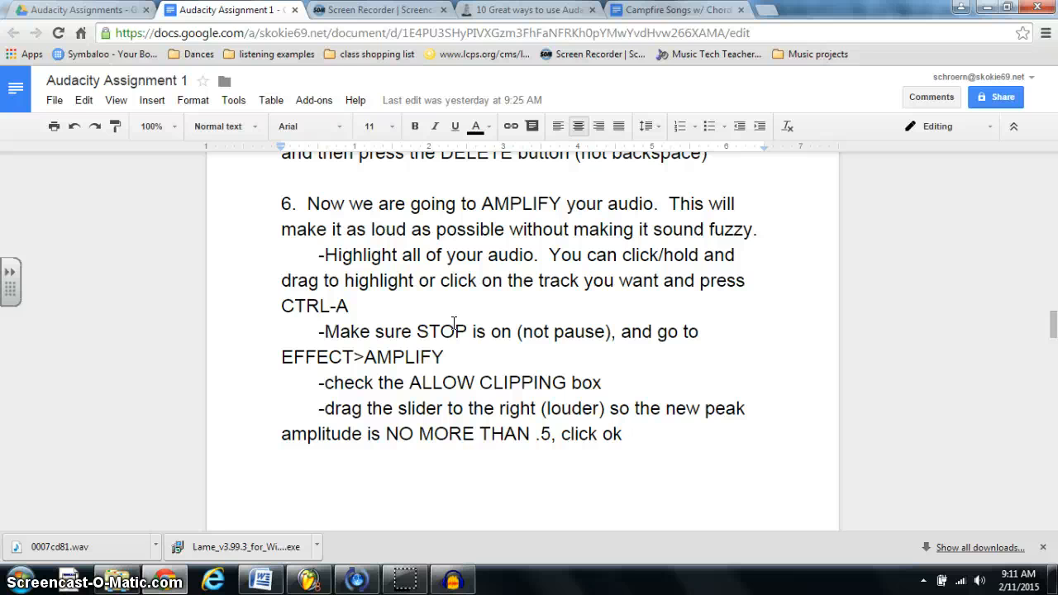
scroll(454, 324, "down", 2)
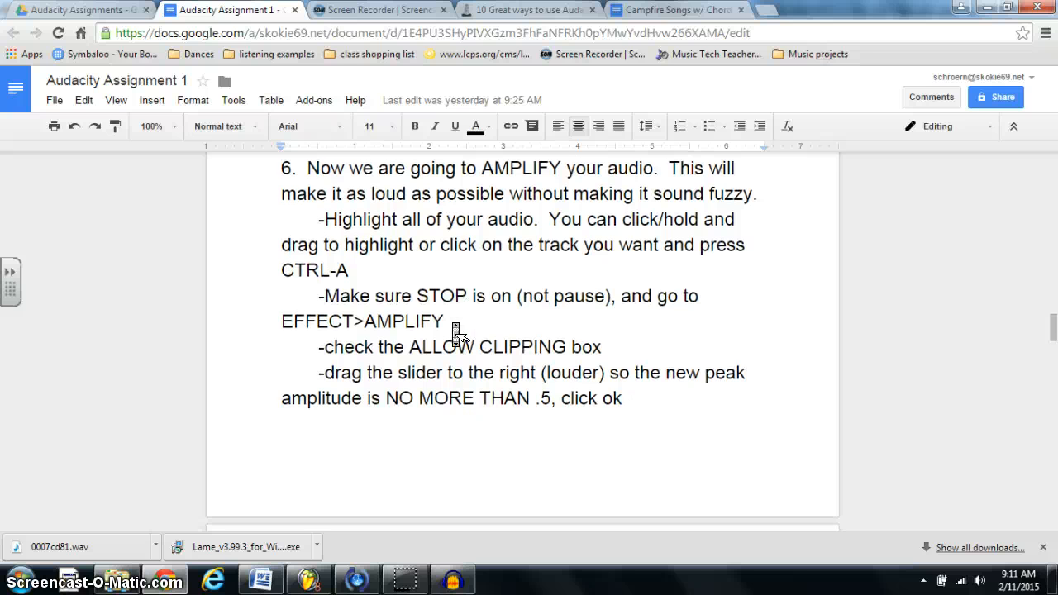
- Finish reading step 6, switch to Audacity, and select the entire audio clip from 0 to 12.934 s
scroll(455, 334, "down", 1)
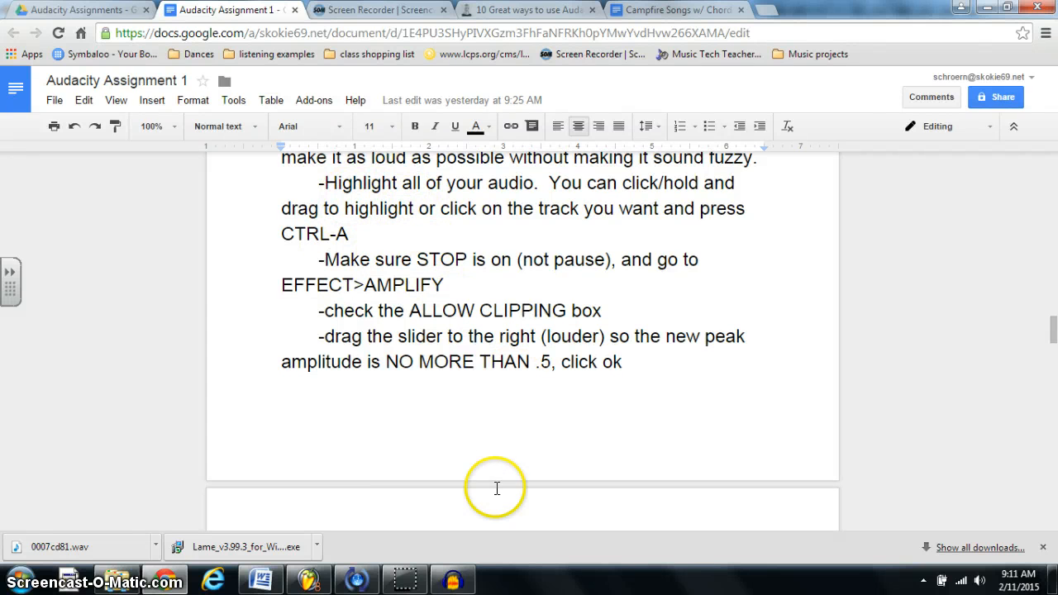
left_click(452, 580)
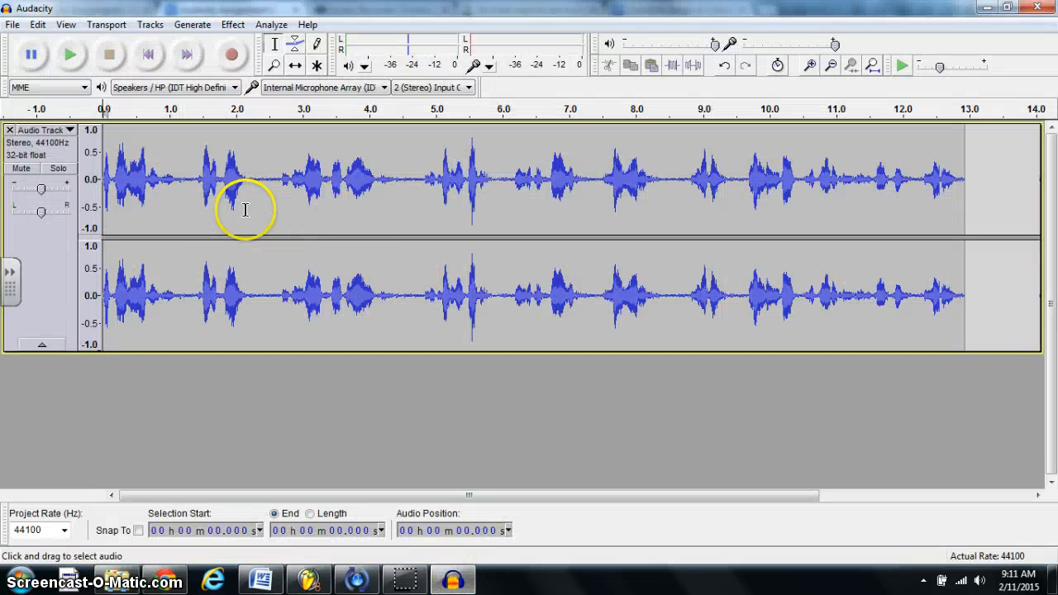
left_click_drag(192, 187, 165, 180)
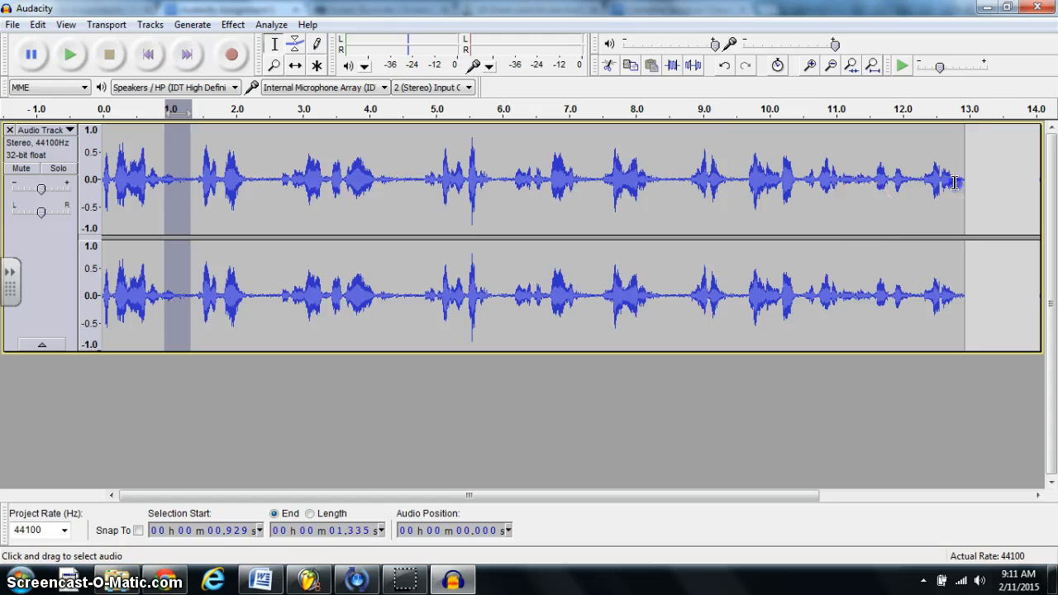
left_click_drag(984, 182, 66, 146)
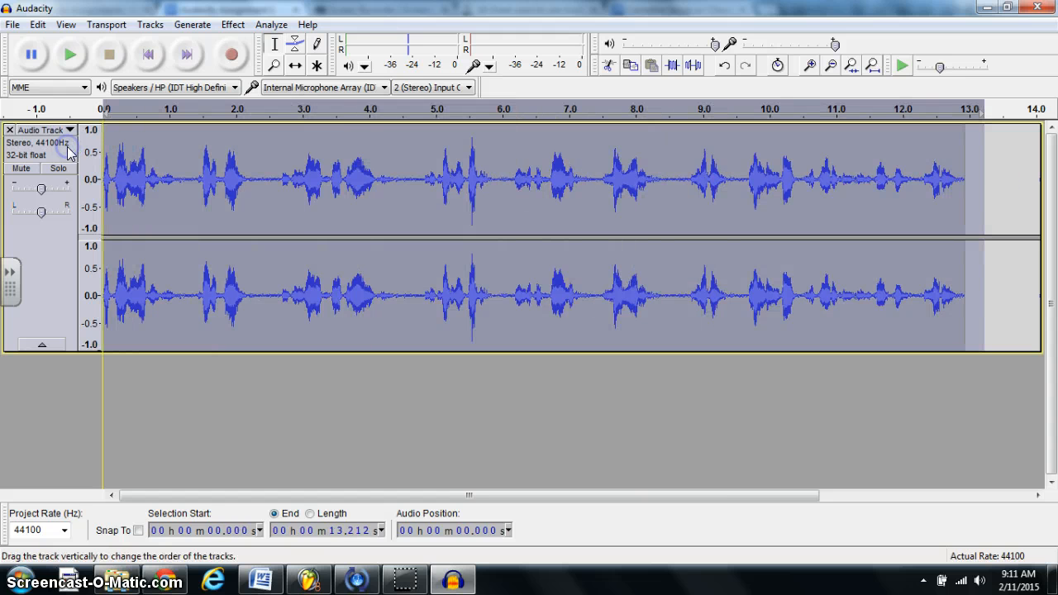
left_click(326, 376)
left_click(304, 174)
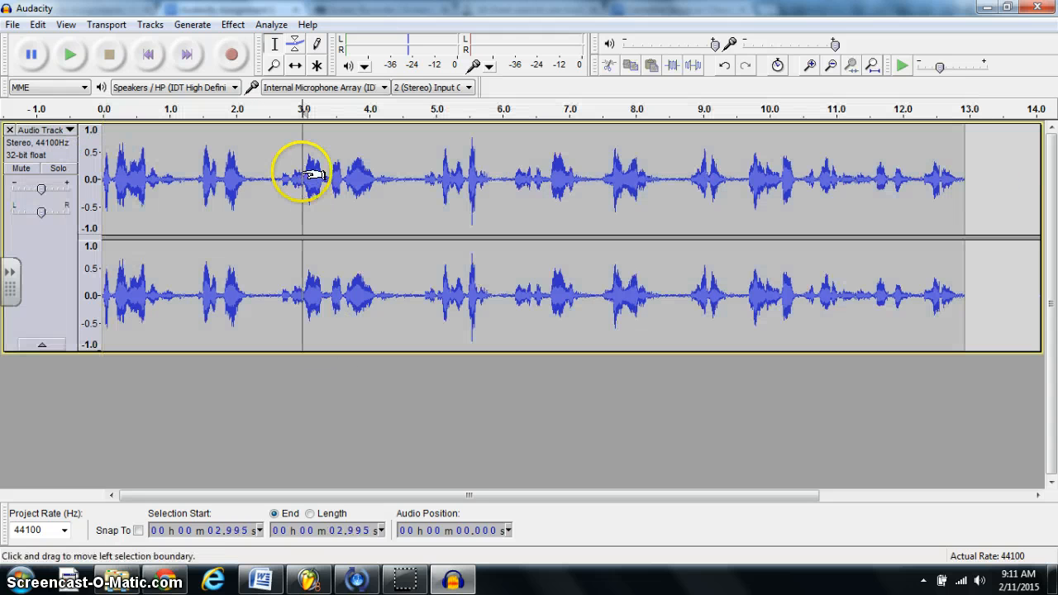
double_click(200, 174)
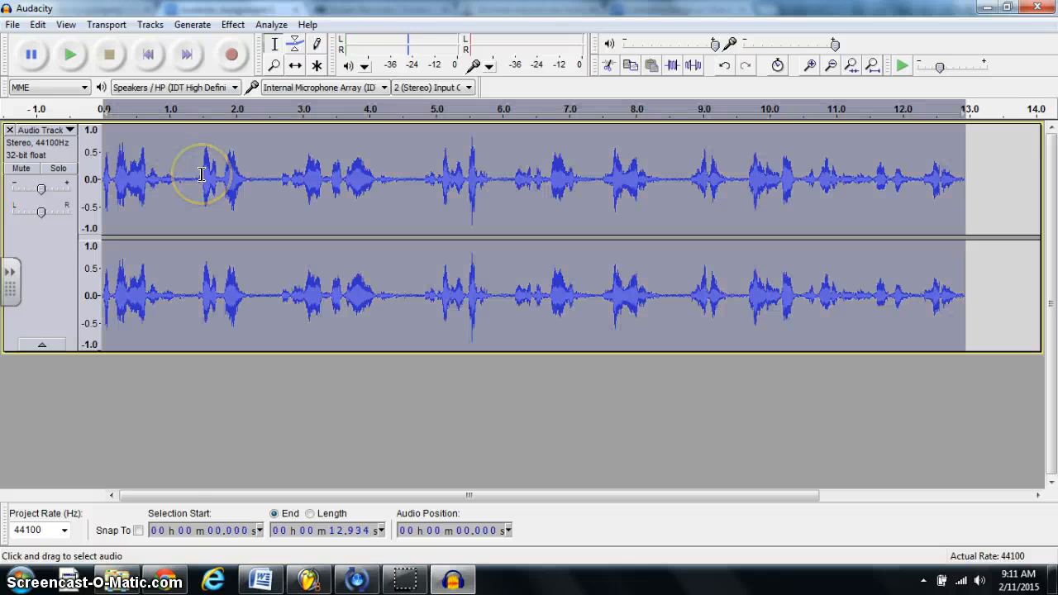
- Amplify the selected audio with clipping allowed and the new peak amplitude set per step 6, rechecking the instructions in Chrome
left_click(165, 581)
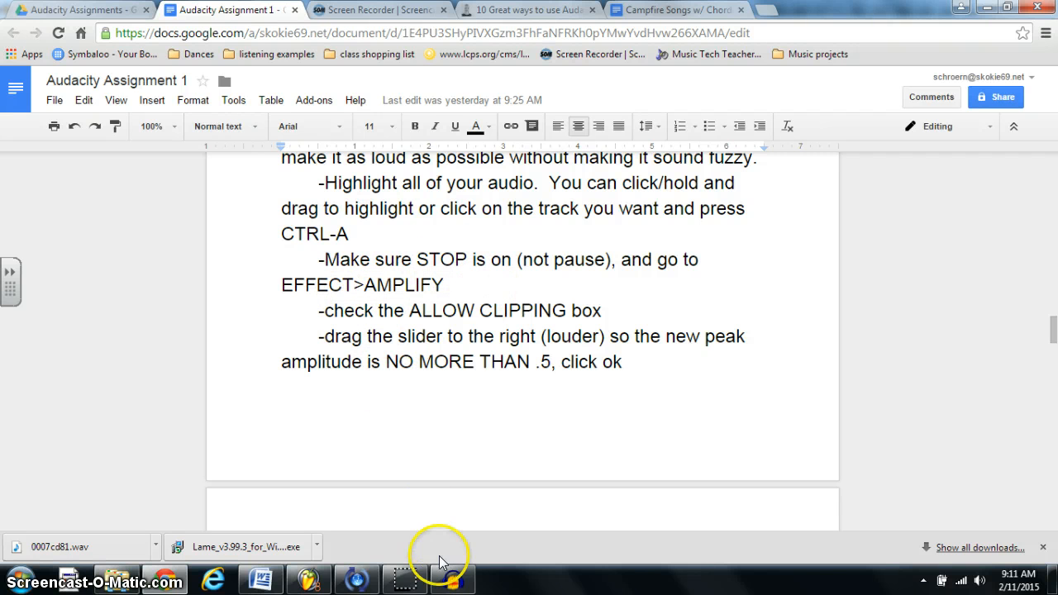
left_click(450, 581)
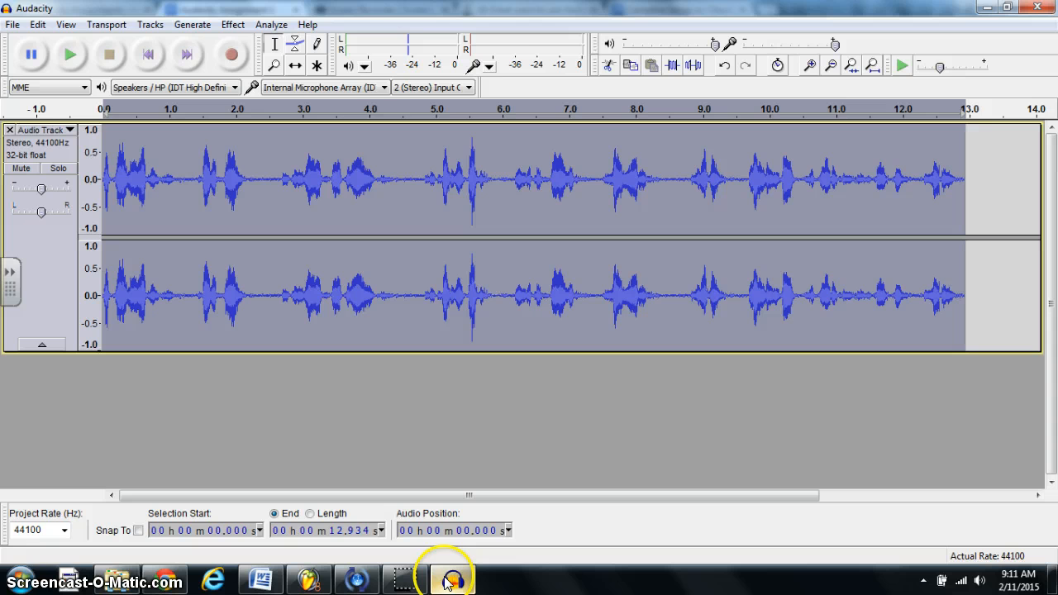
left_click(234, 25)
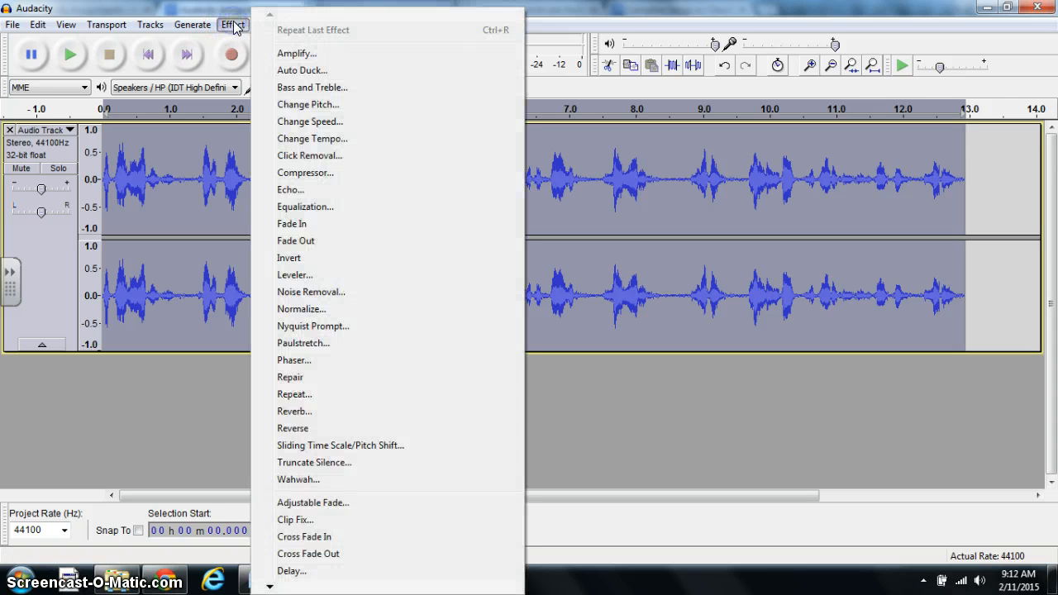
left_click(294, 54)
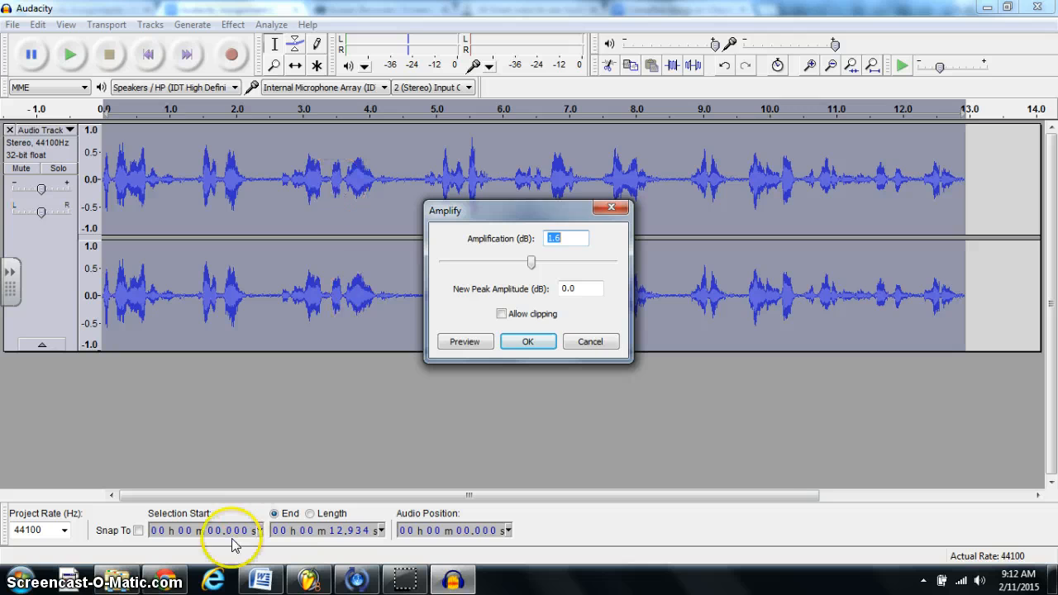
left_click(165, 580)
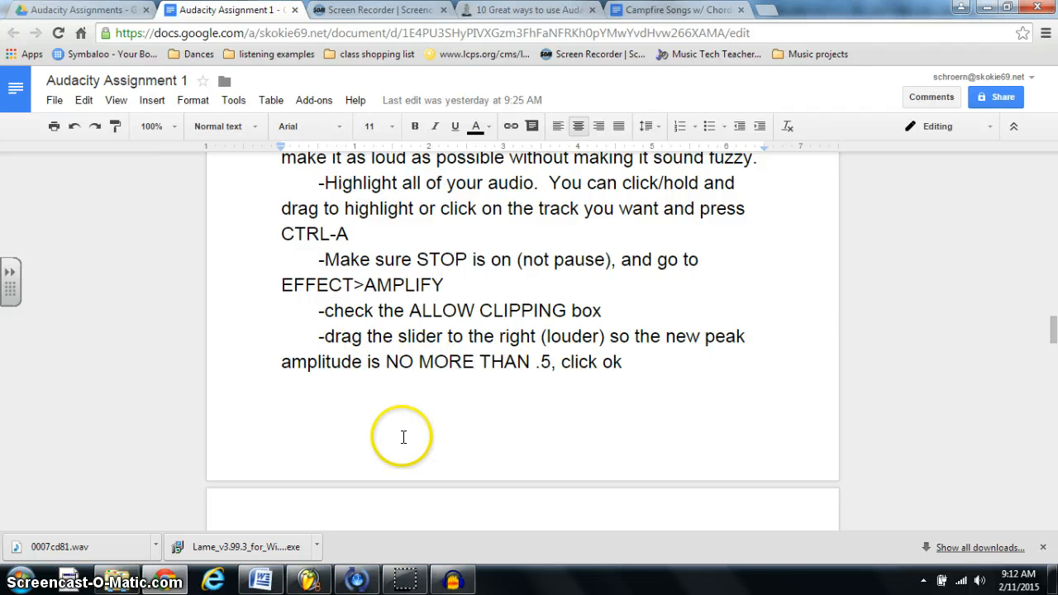
left_click(447, 582)
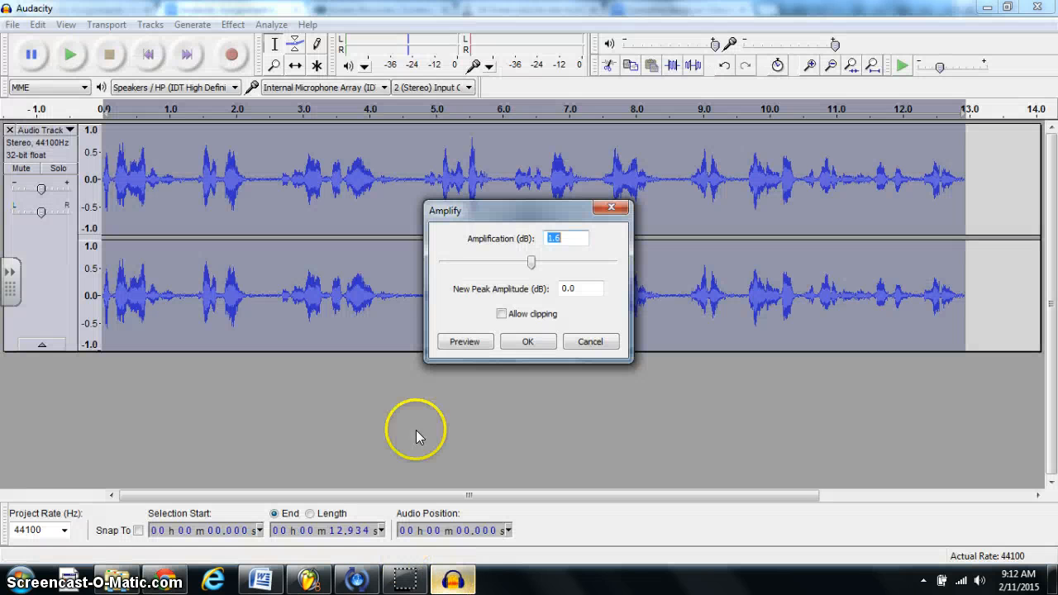
left_click(500, 315)
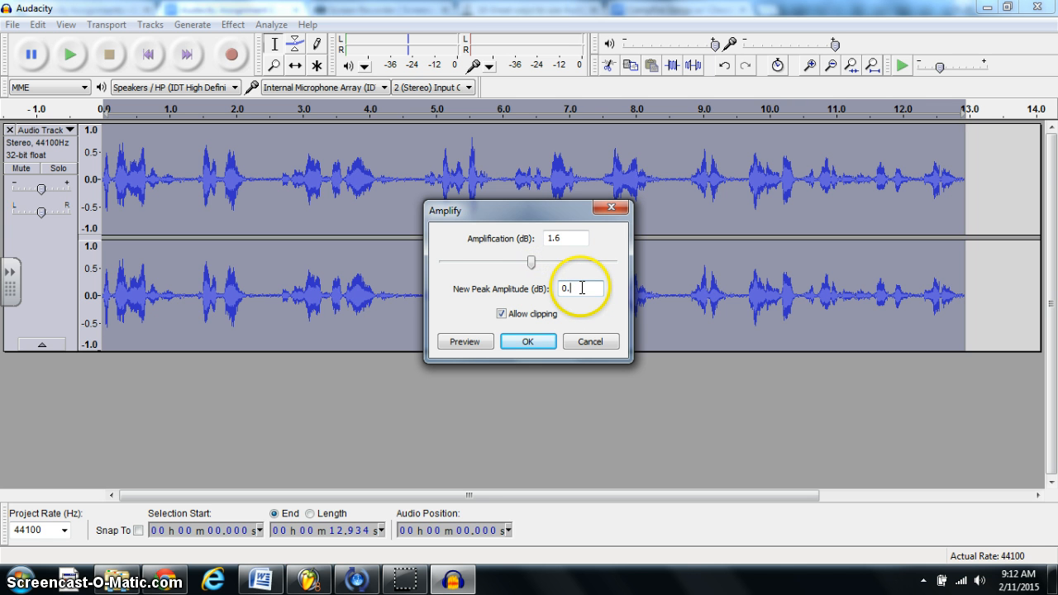
left_click(522, 342)
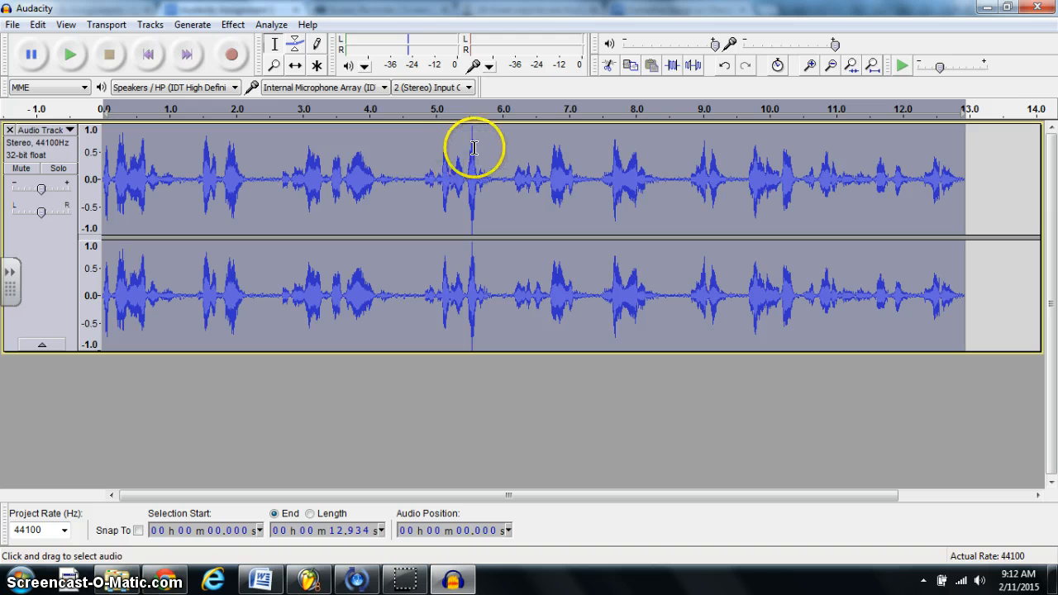
- Try repeating the Amplify effect on the selected audio several times, playing the over-amplified clip to hear how it sounds
key("space")
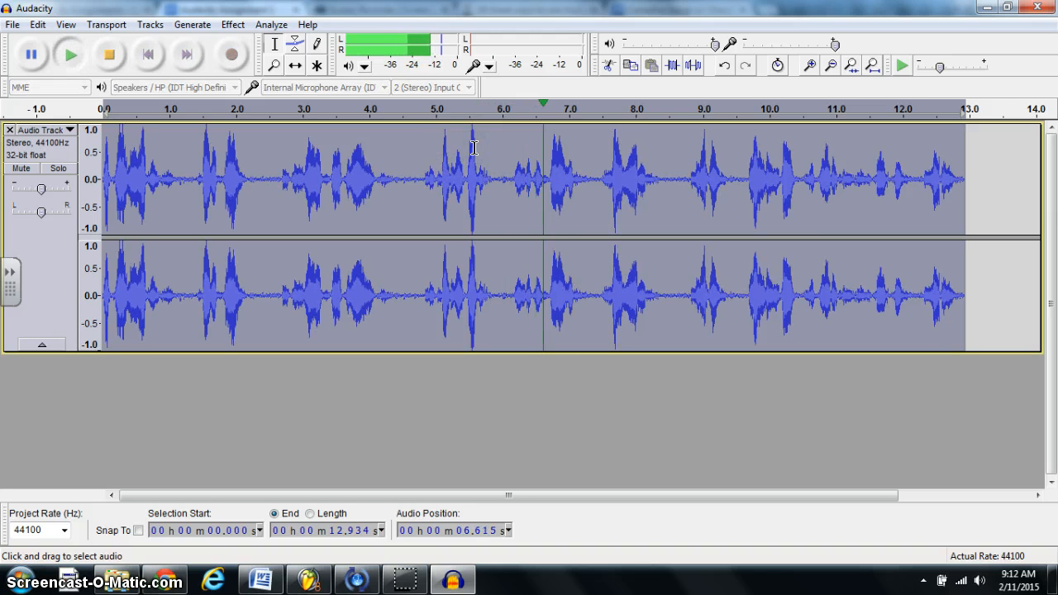
left_click(113, 55)
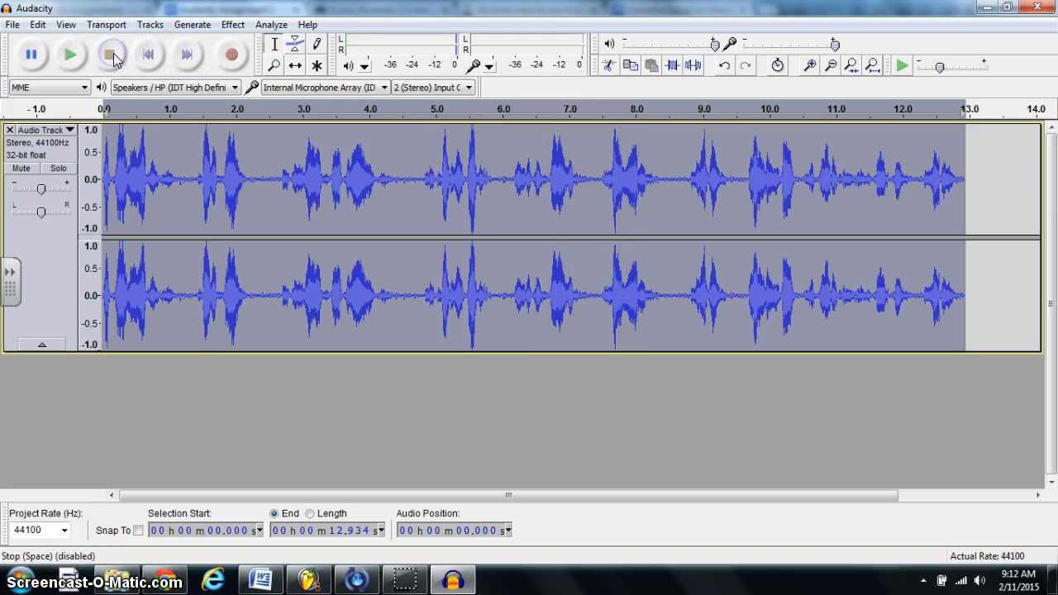
key("ctrl+z")
key("ctrl+z")
key("ctrl+z")
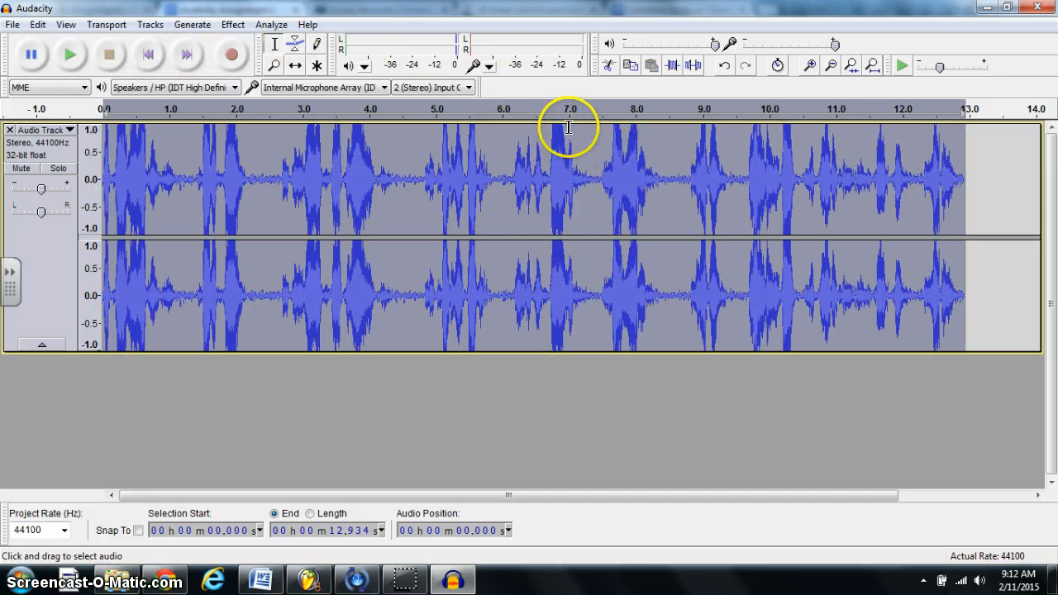
key("space")
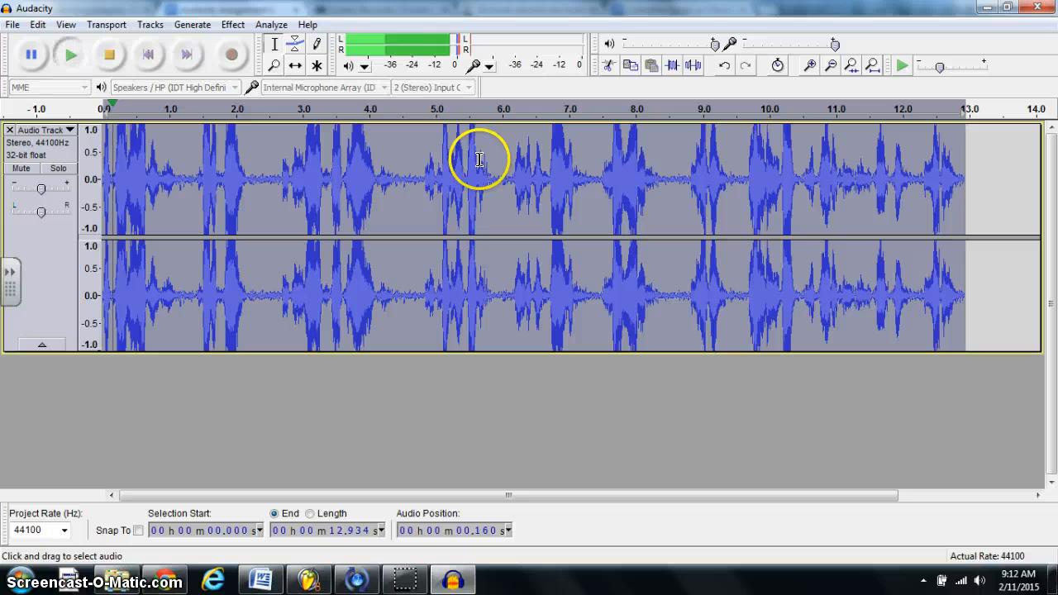
left_click(110, 54)
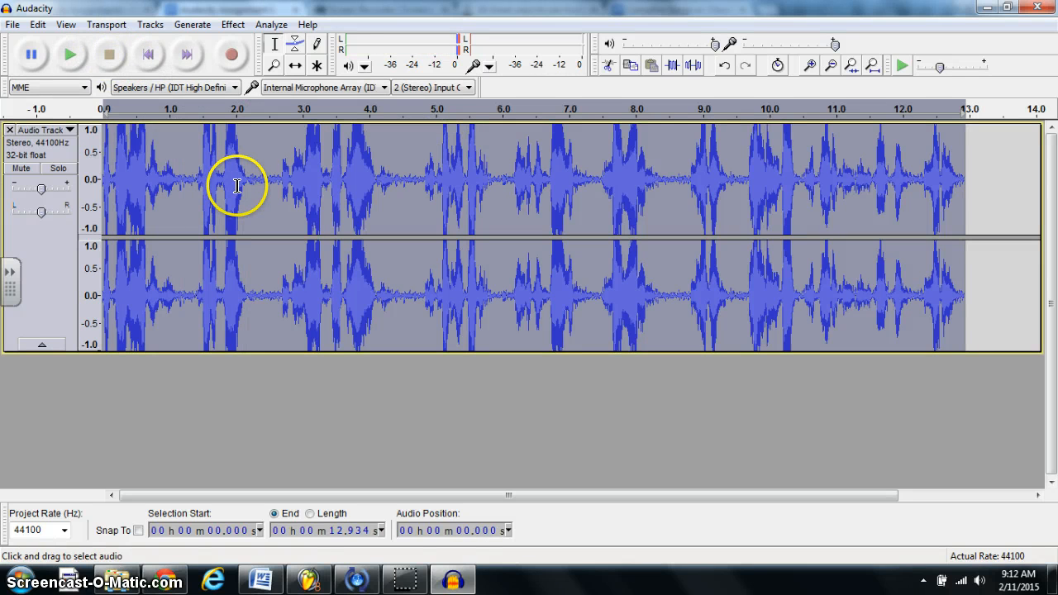
- Undo the repeated amplifications back to the first Amplify, where the highest wave just touches the track's edge
key("ctrl+z")
key("ctrl+z")
key("ctrl+z")
key("ctrl+z")
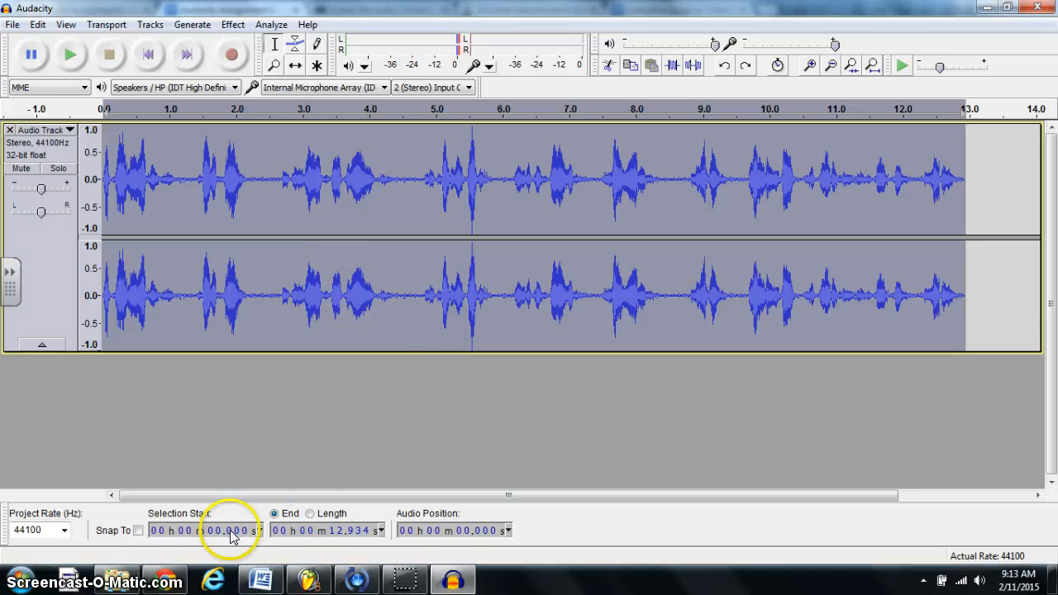
- Switch to the assignment document in Chrome and read steps 7 and 8 on repeating amplification and copying the audio
left_click(164, 580)
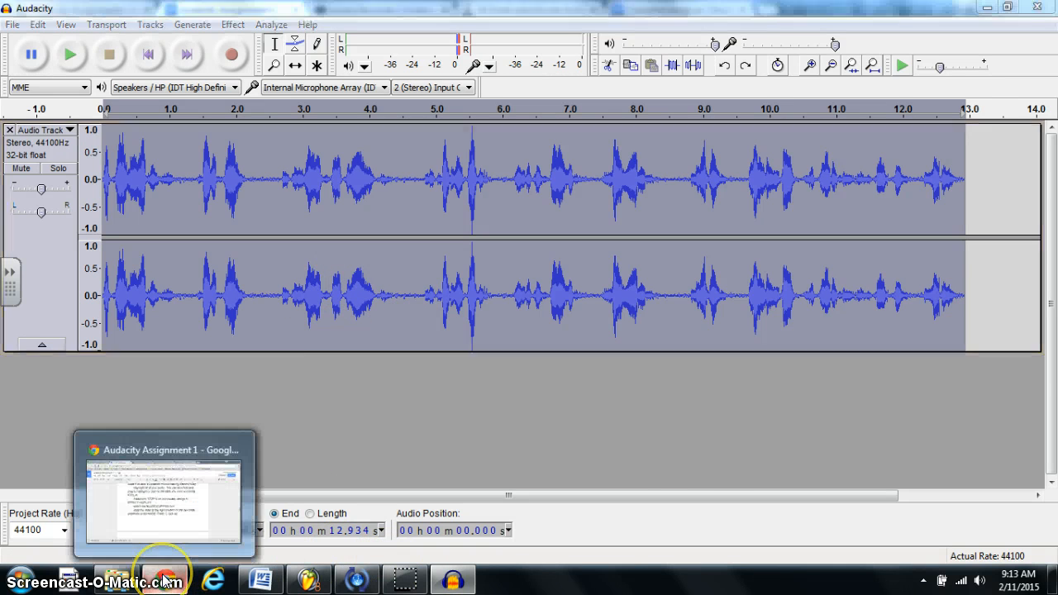
scroll(446, 396, "down", 5)
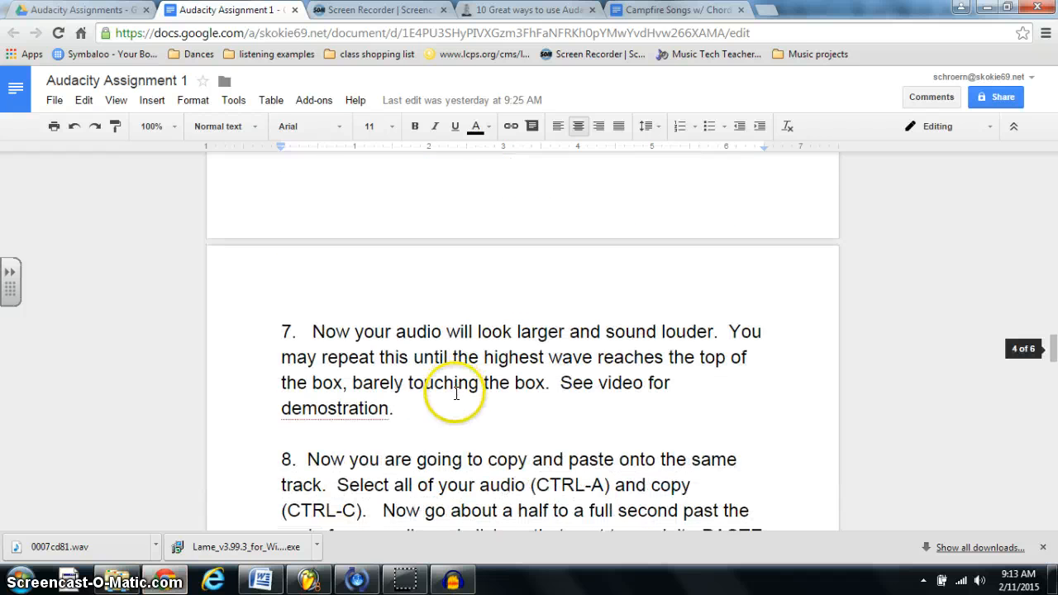
scroll(456, 393, "down", 3)
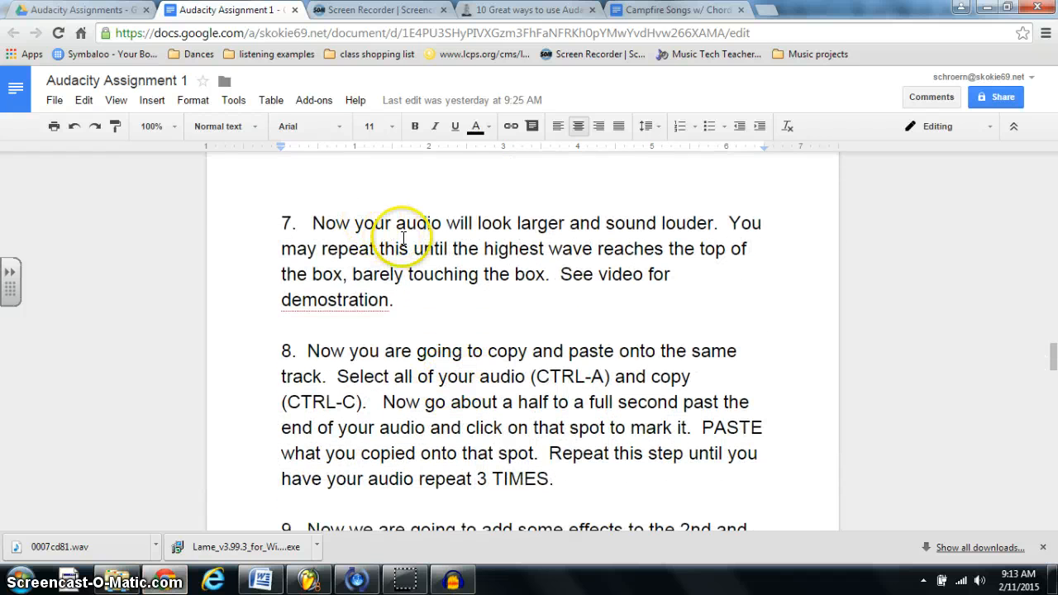
middle_click(449, 303)
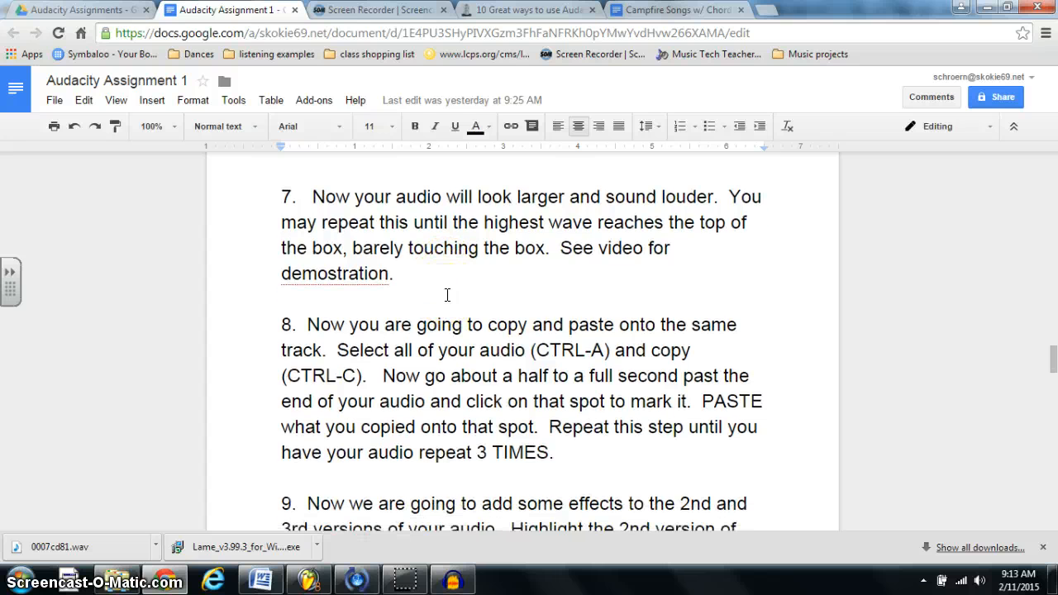
middle_click(477, 280)
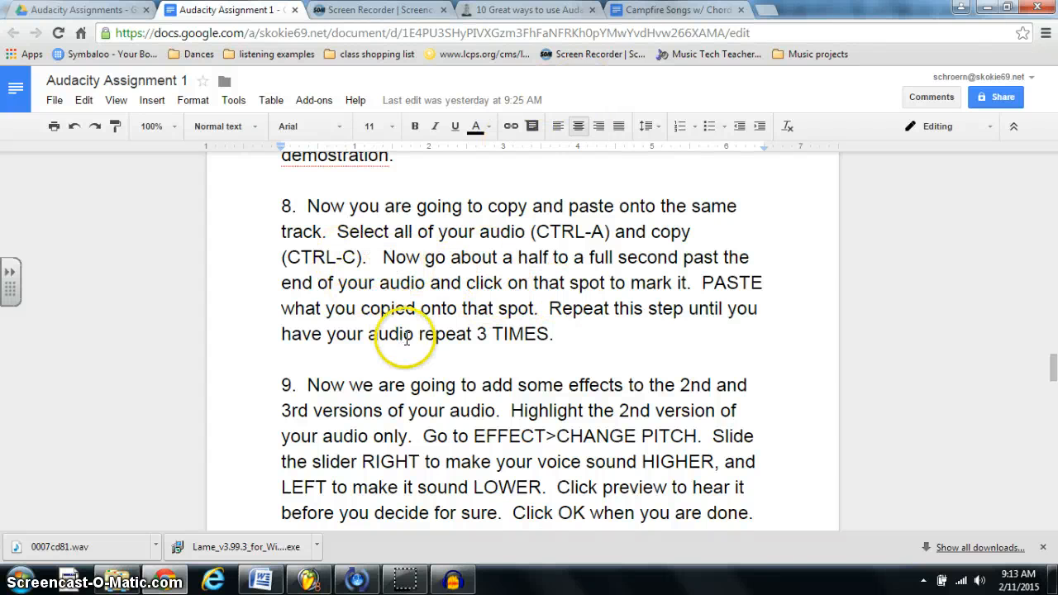
- Copy the selected audio in Audacity, recheck step 8 in Chrome, and paste the copy on the same track at about 13.456 s
left_click(452, 579)
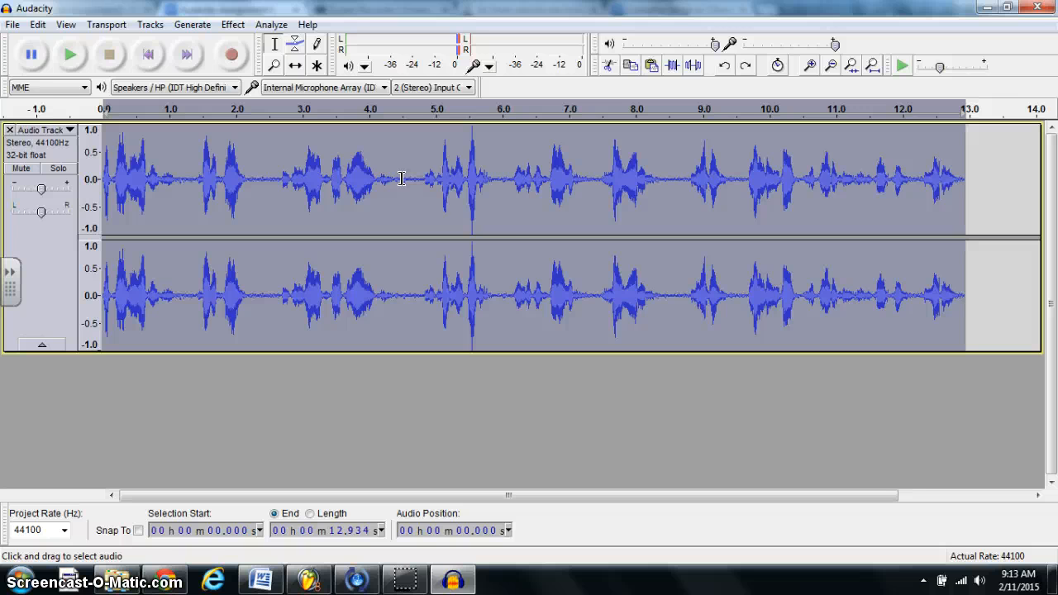
left_click(165, 580)
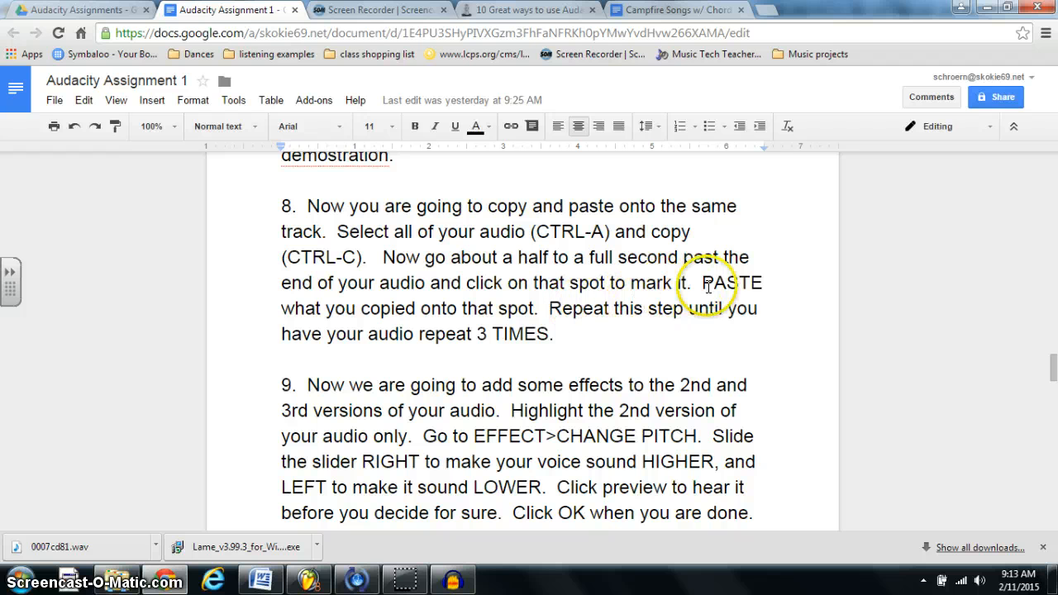
left_click(450, 583)
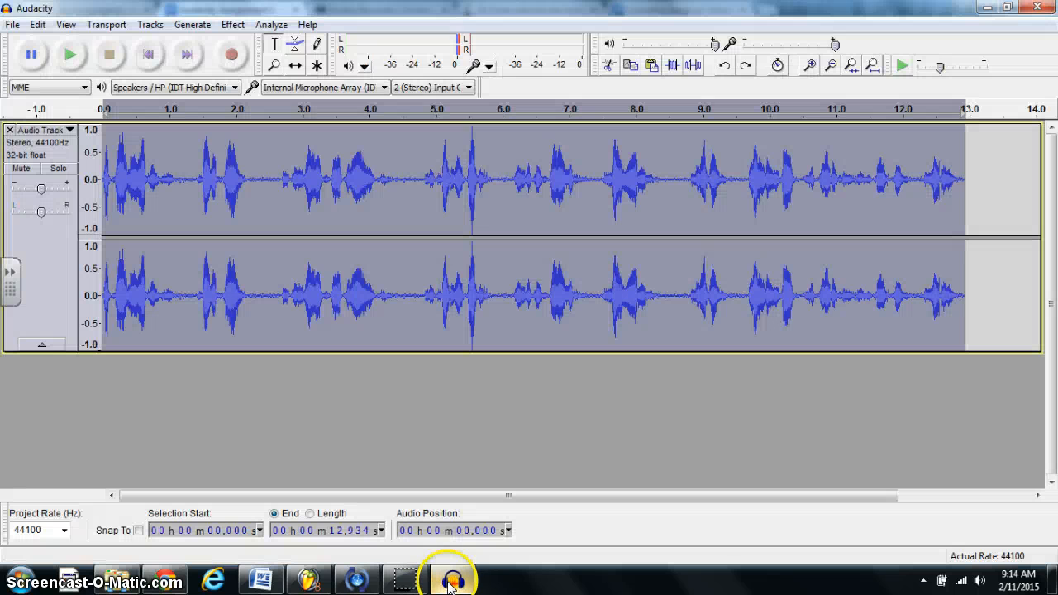
left_click(1000, 165)
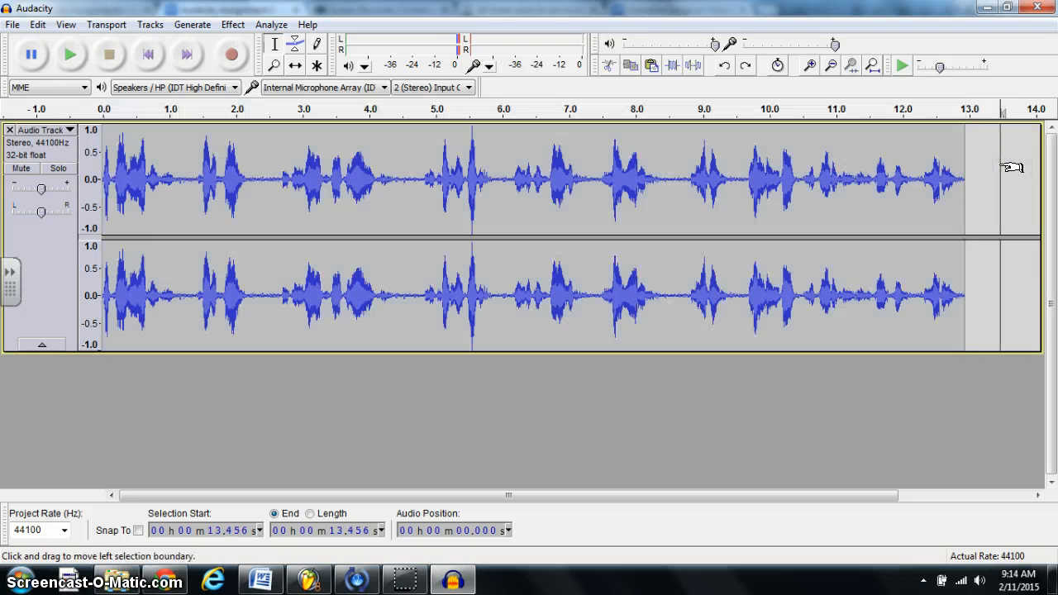
scroll(923, 206, "right", 5)
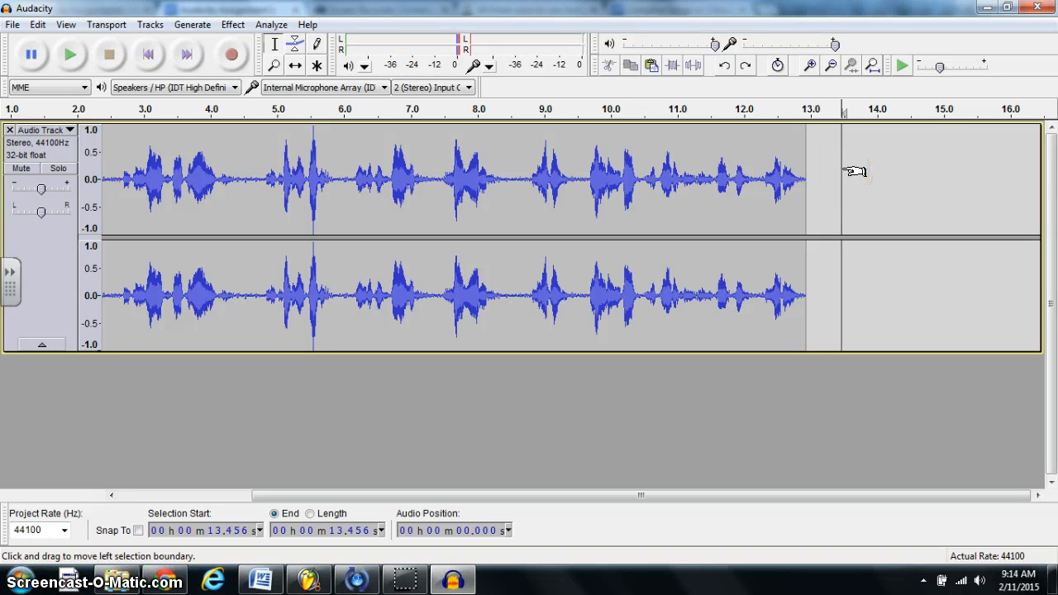
key("ctrl+v")
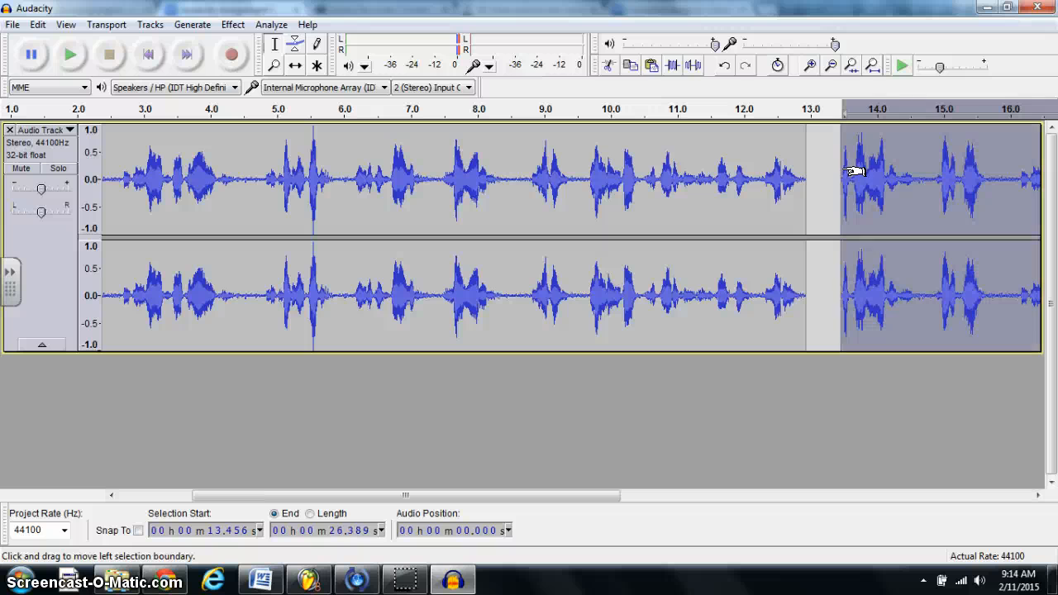
- Paste another copy of the audio at about 26.935 s, roughly half a second after the second version ends
scroll(678, 377, "right", 20)
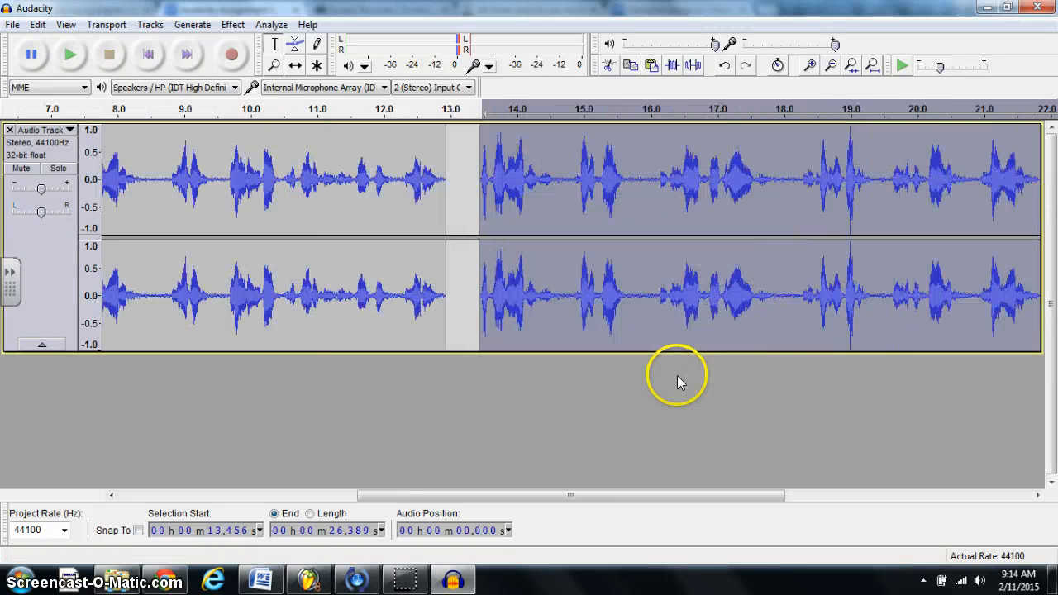
scroll(688, 380, "right", 8)
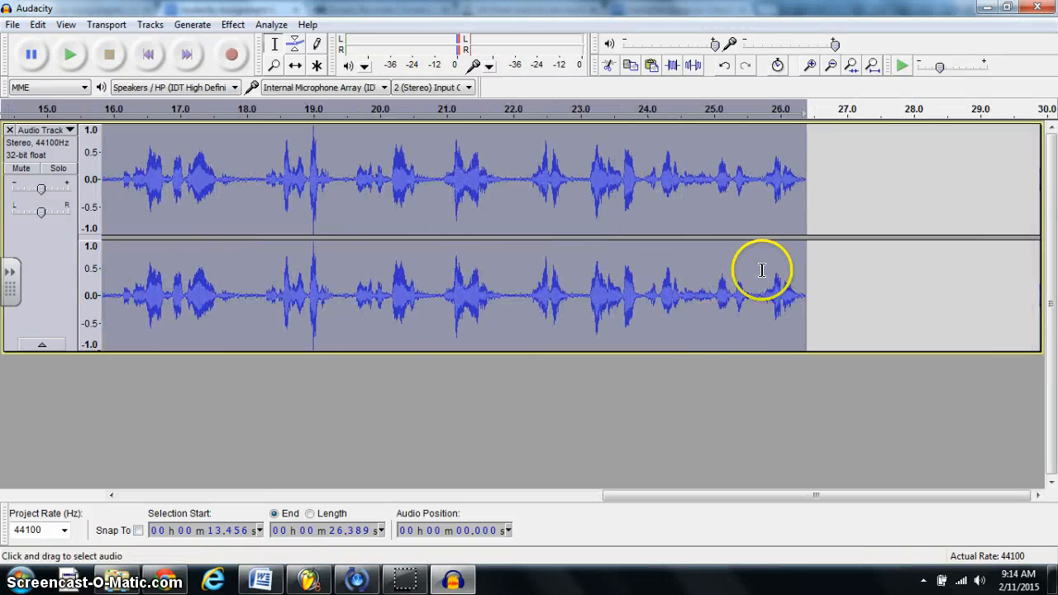
left_click(843, 183)
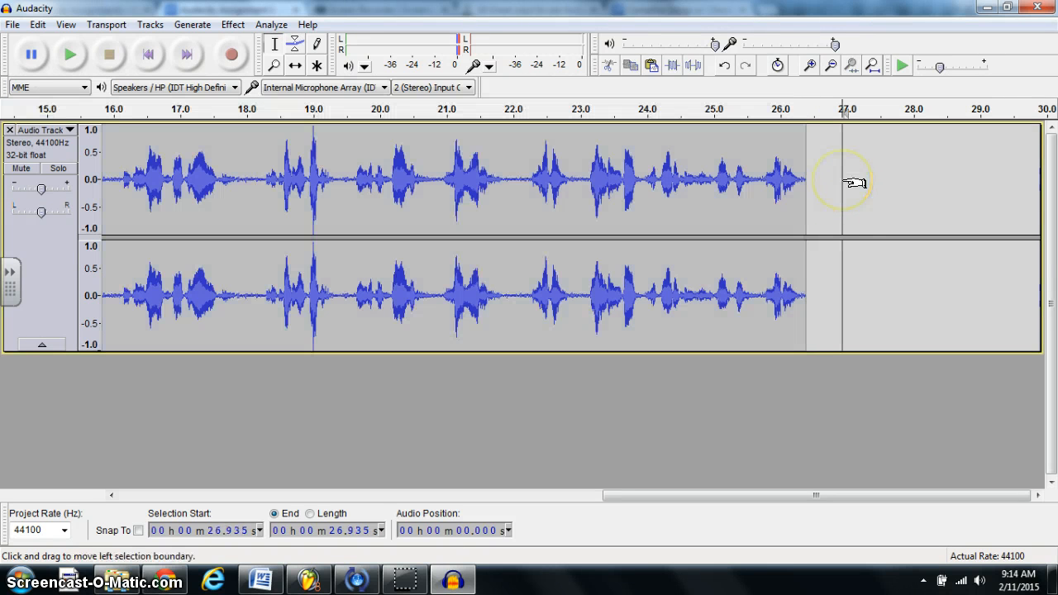
key("ctrl+v")
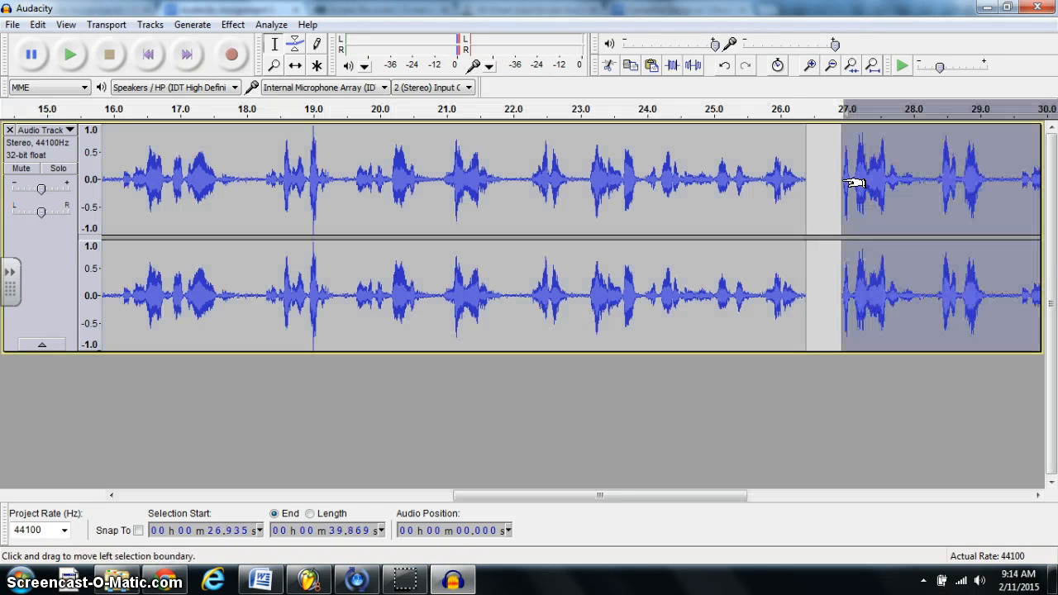
- Show all three versions of the audio on the timeline and return the cursor to the track's start
left_click(836, 65)
left_click(836, 65)
left_click(836, 64)
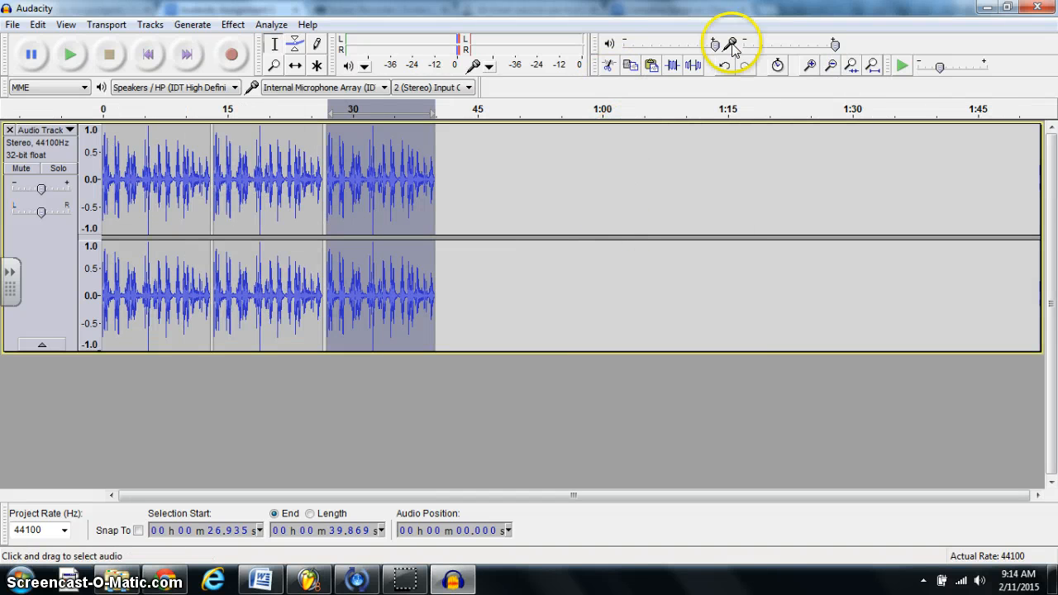
left_click(811, 66)
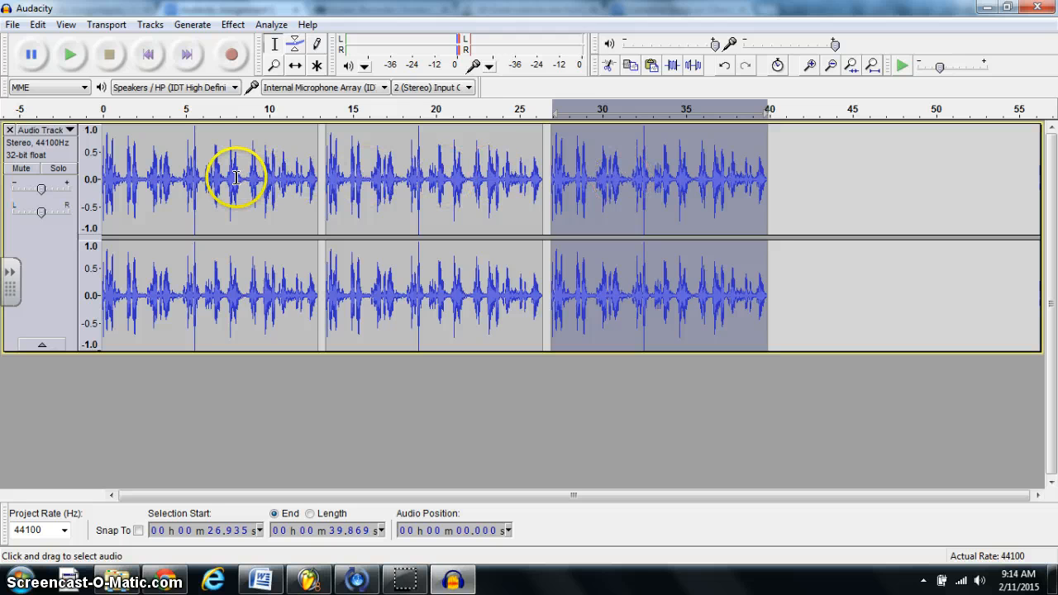
left_click(145, 54)
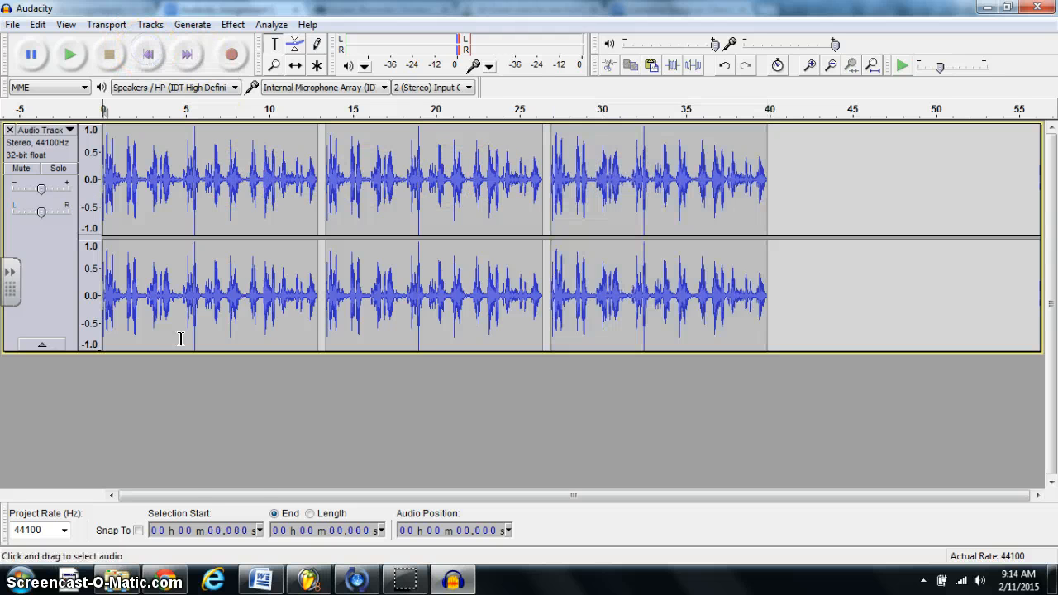
- Switch to the assignment document in Chrome and read steps 9 and 10 on changing pitch and tempo
left_click(166, 578)
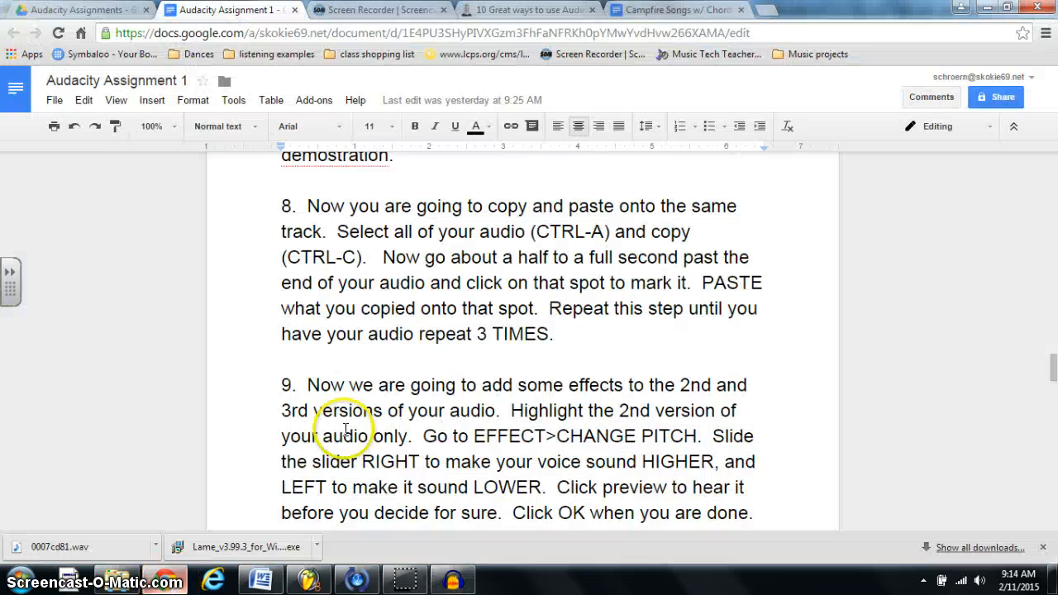
scroll(500, 401, "down", 2)
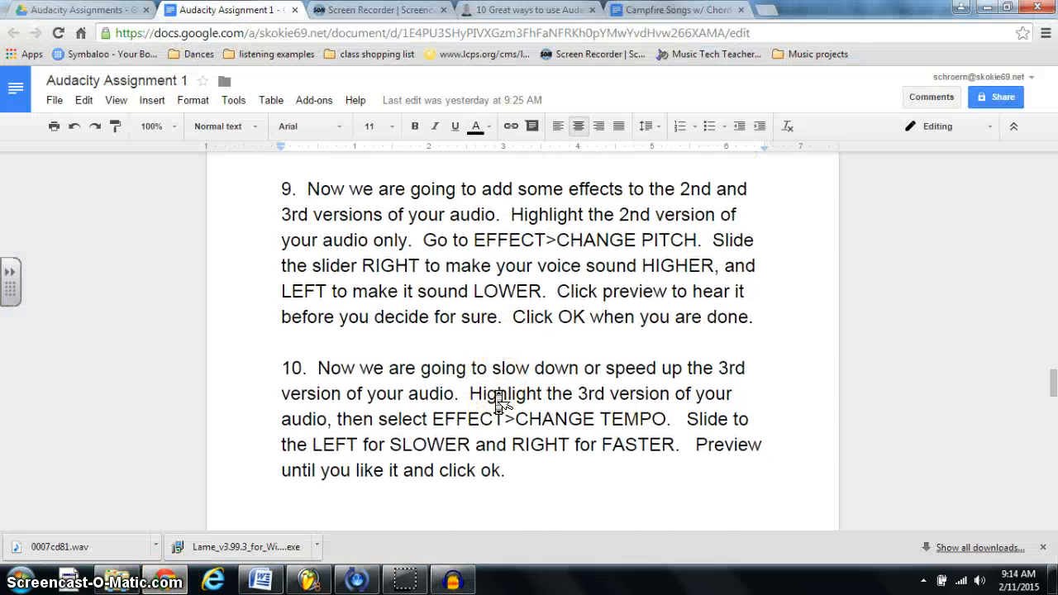
scroll(496, 392, "down", 1)
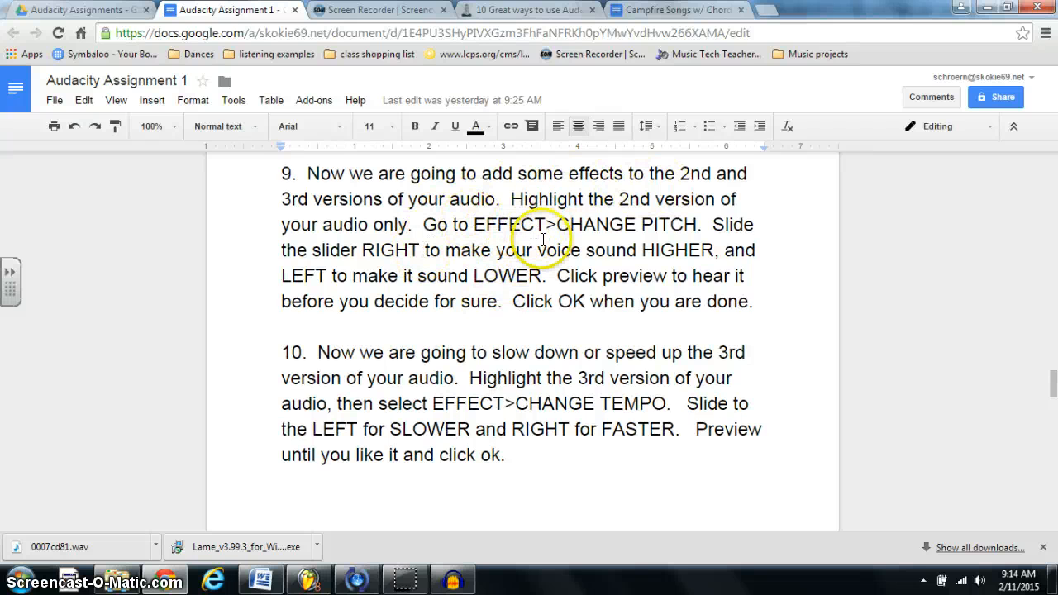
- In Audacity, select only the second version, from 13.142 s to 26.657 s, preview a Change Pitch of 166.584 percent, and apply it
left_click(453, 581)
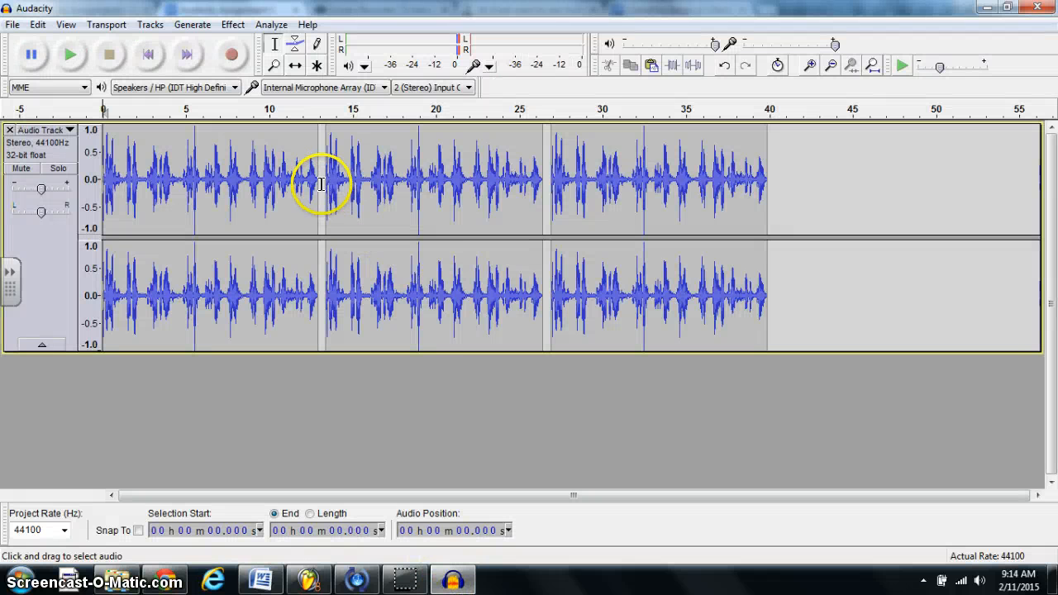
left_click_drag(322, 183, 546, 189)
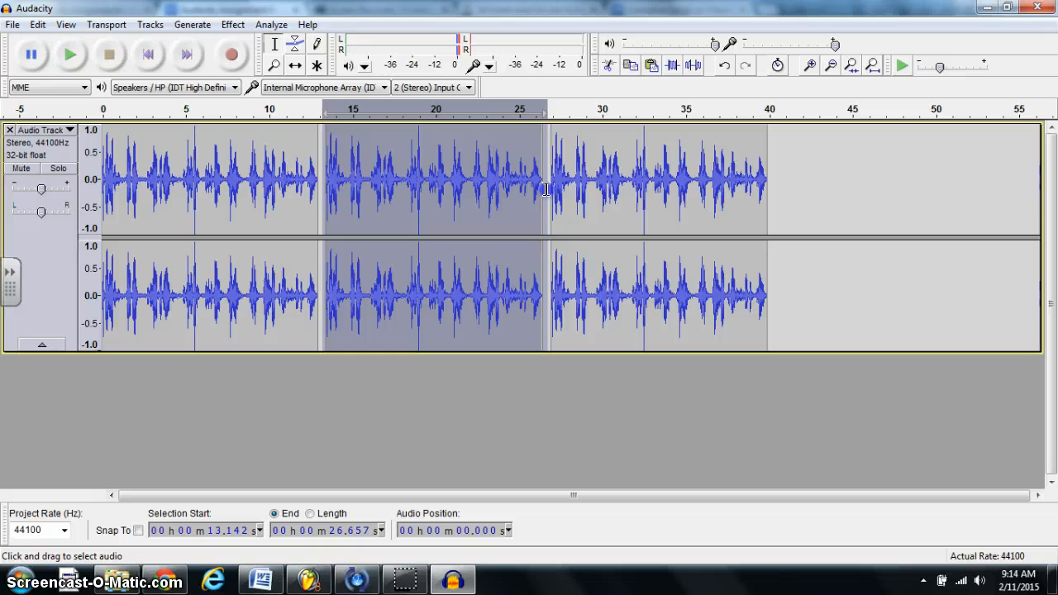
left_click(230, 25)
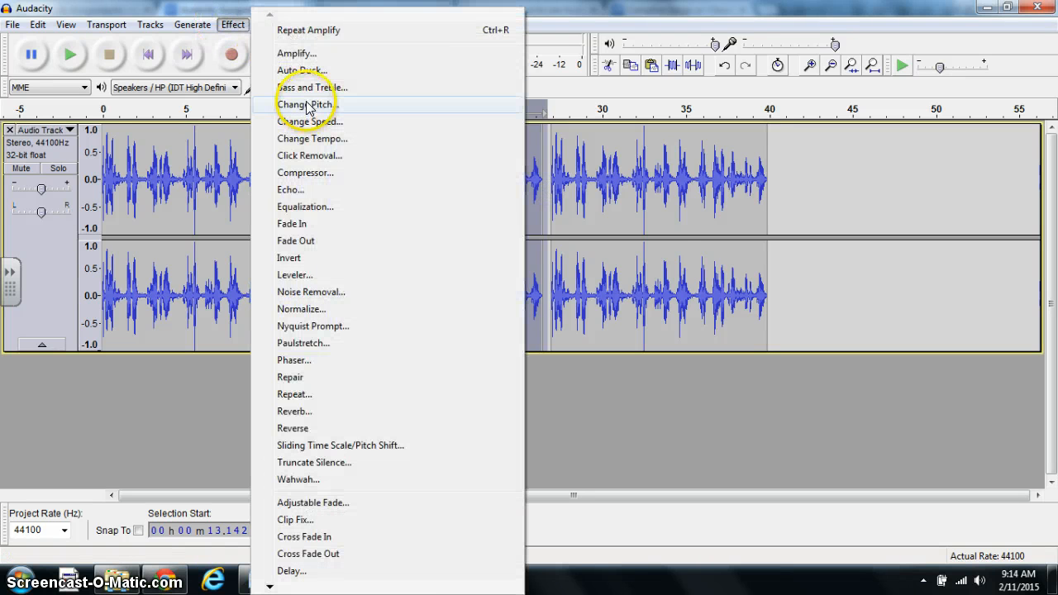
left_click(307, 105)
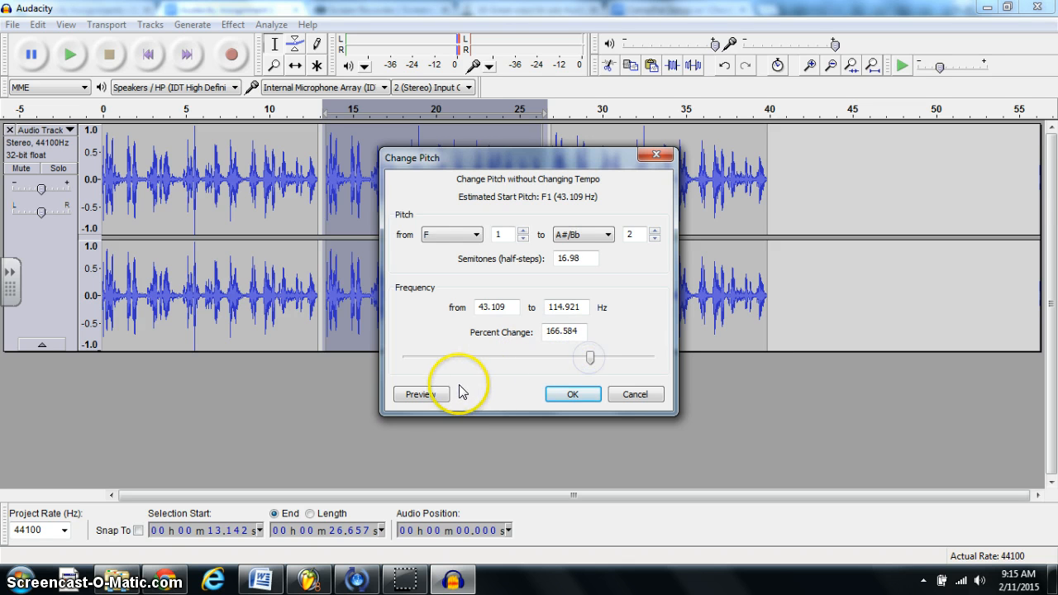
left_click(422, 395)
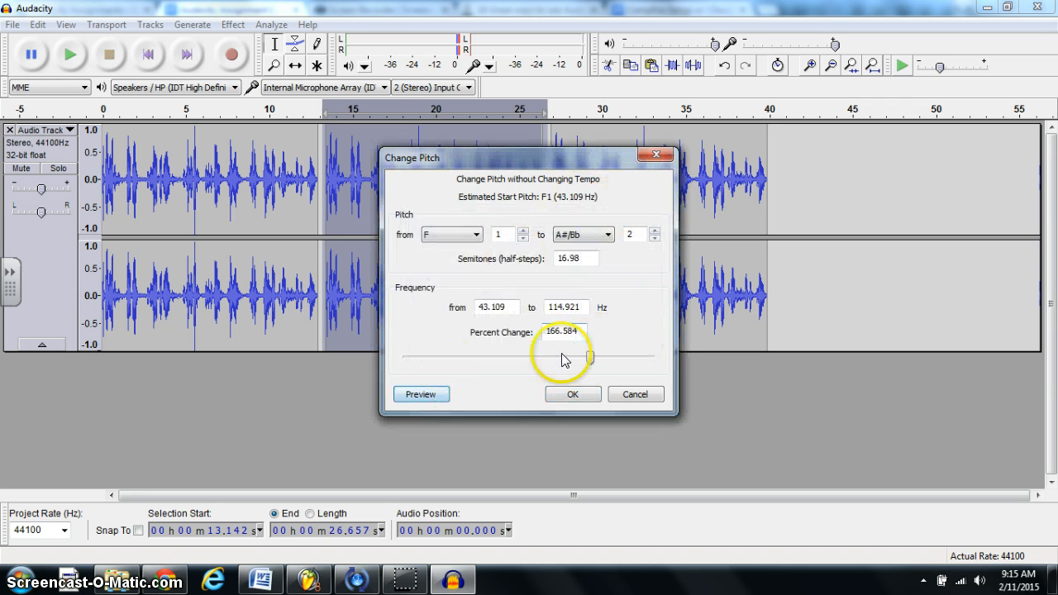
left_click(571, 394)
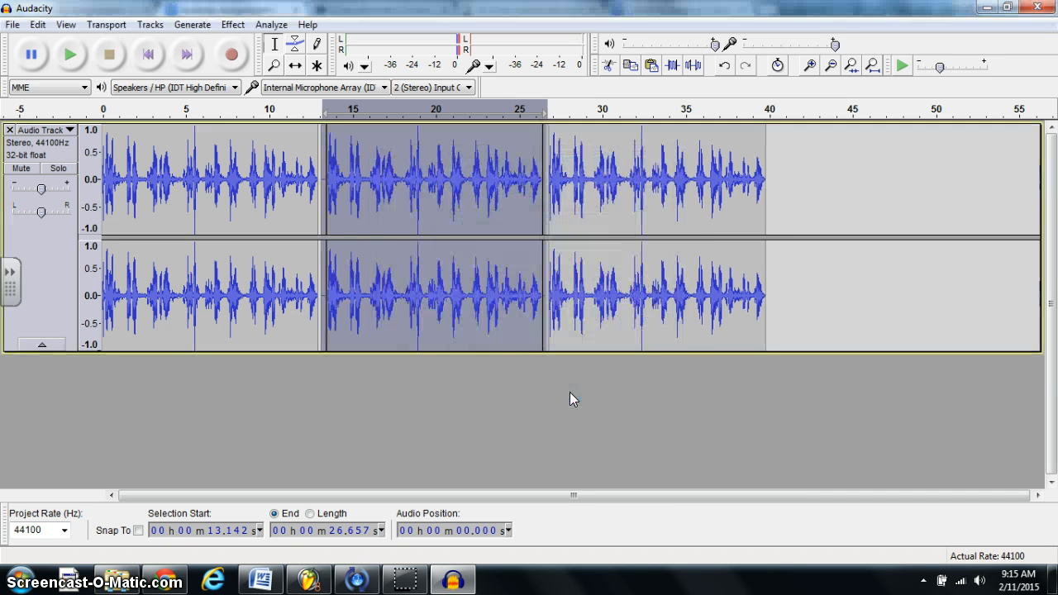
left_click(589, 224)
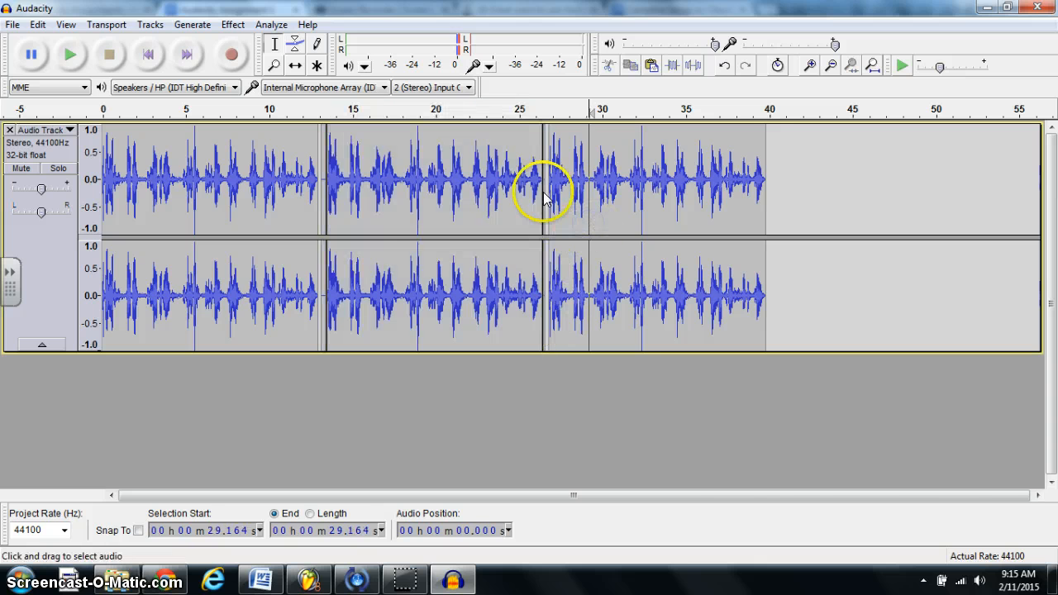
- Reread step 10 on changing the third version's tempo in the Chrome document, and return to Audacity
left_click(165, 580)
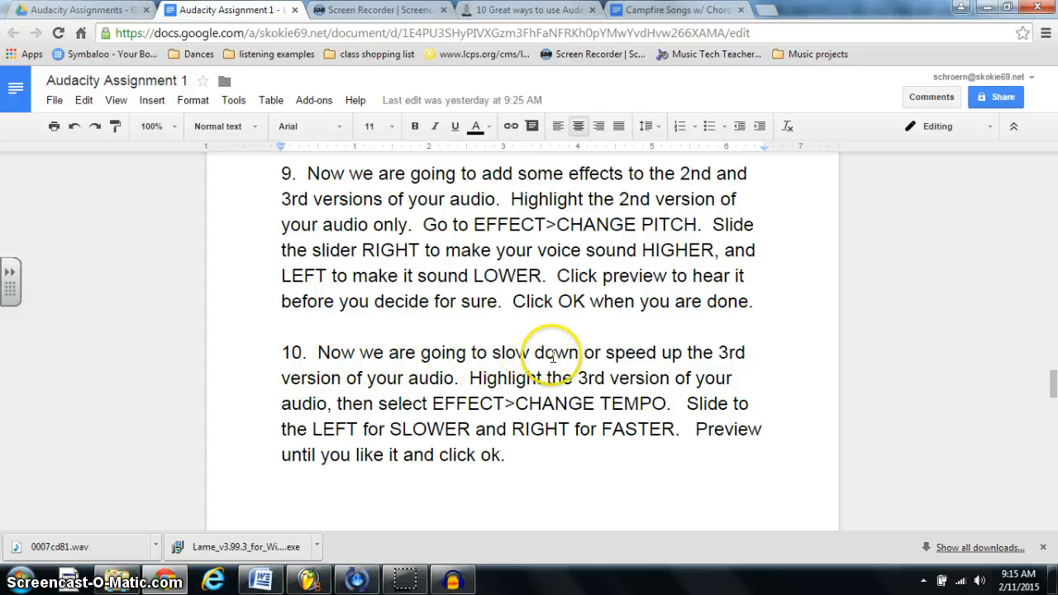
scroll(567, 380, "down", 3)
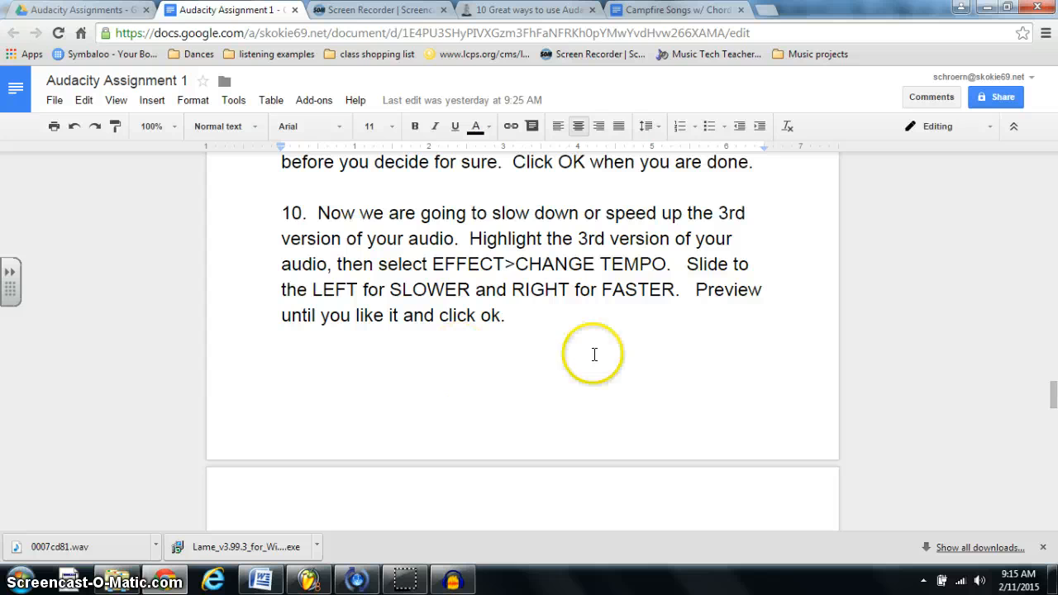
left_click(452, 582)
- Select the third version, from 26.657 s to 40.635 s, and slow it with Change Tempo at -45 percent, previewing before applying
left_click_drag(747, 192, 546, 197)
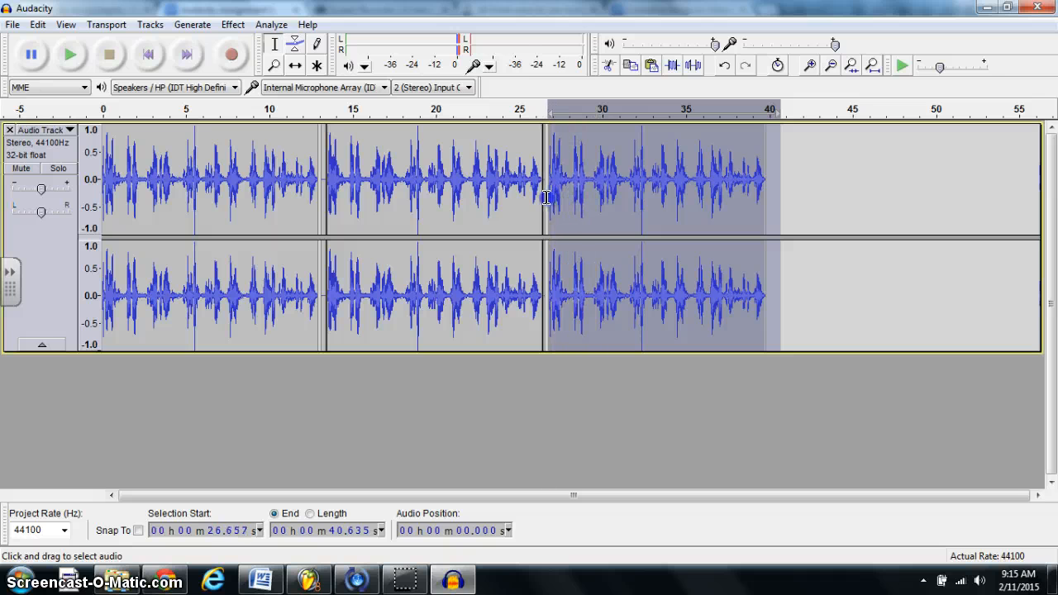
left_click(232, 24)
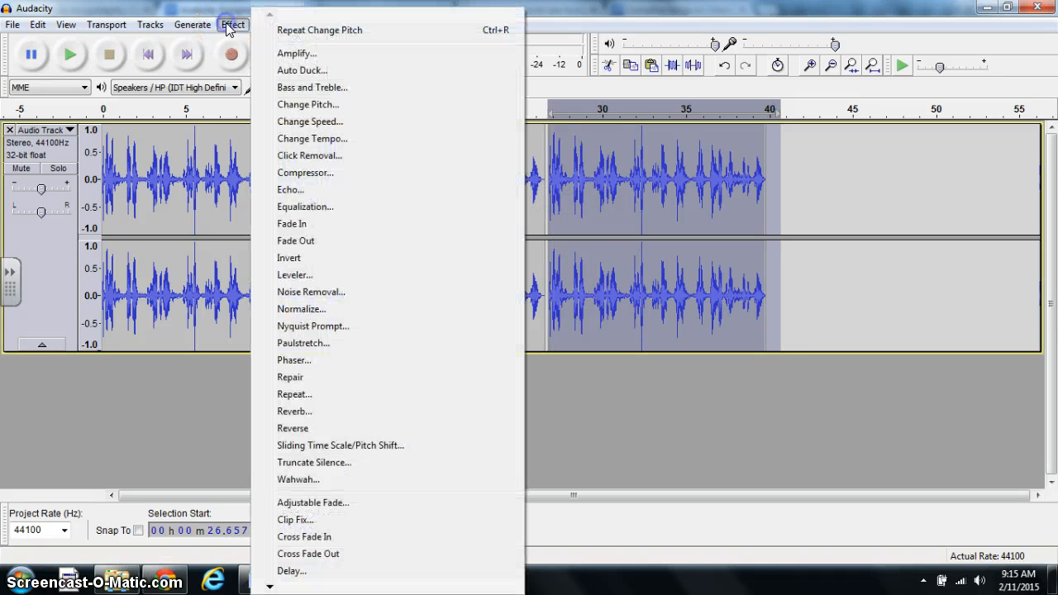
left_click(312, 139)
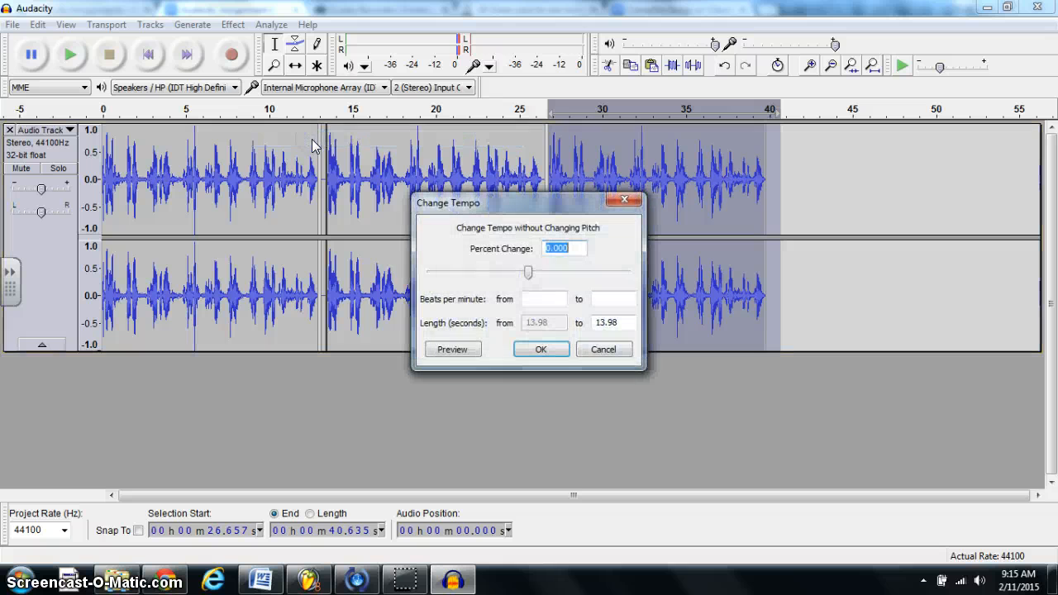
left_click(528, 272)
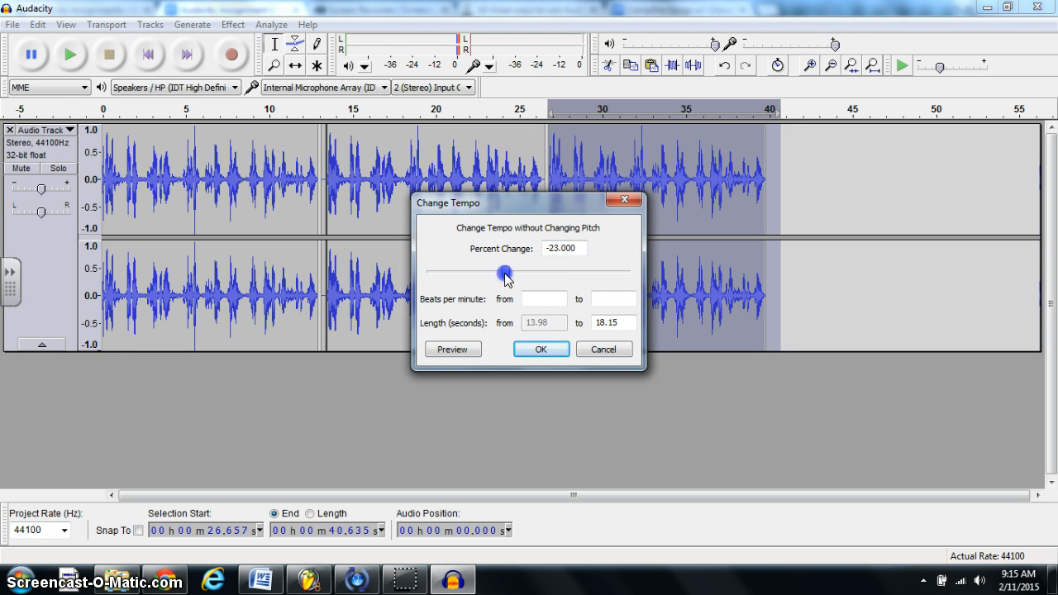
left_click(436, 351)
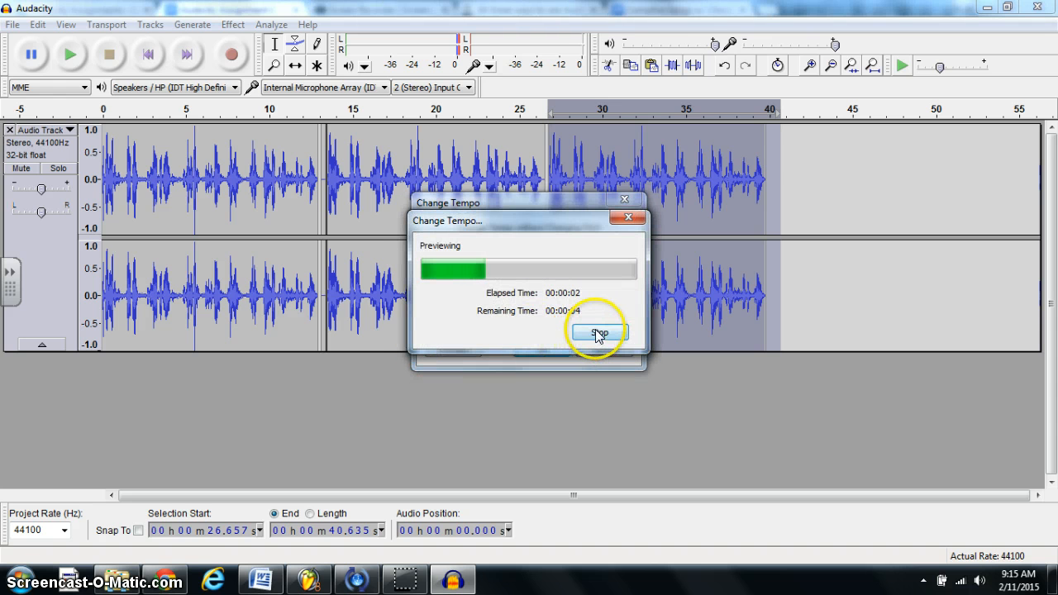
left_click(596, 332)
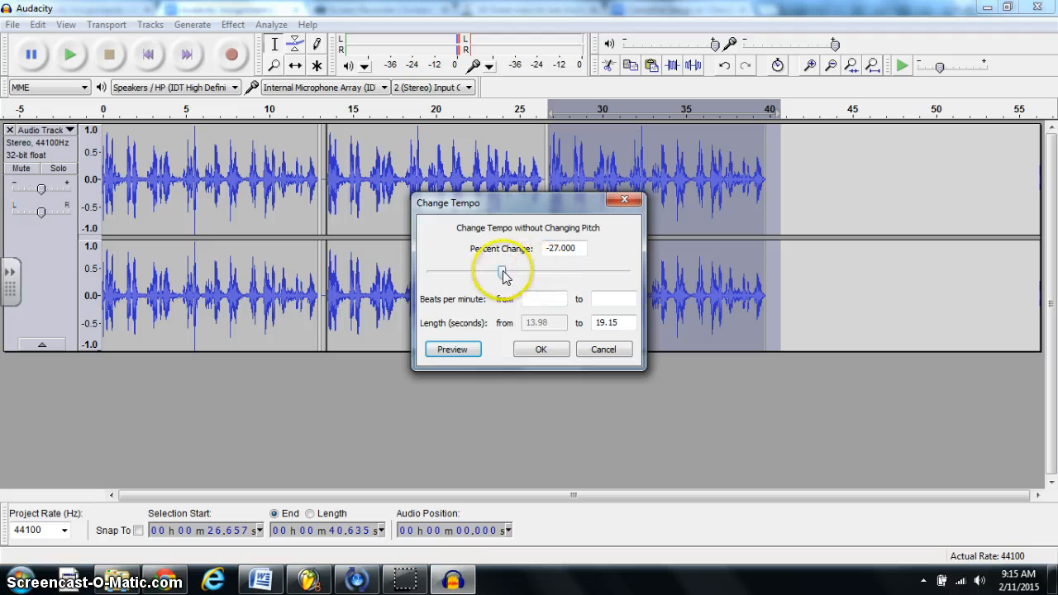
left_click_drag(505, 277, 493, 276)
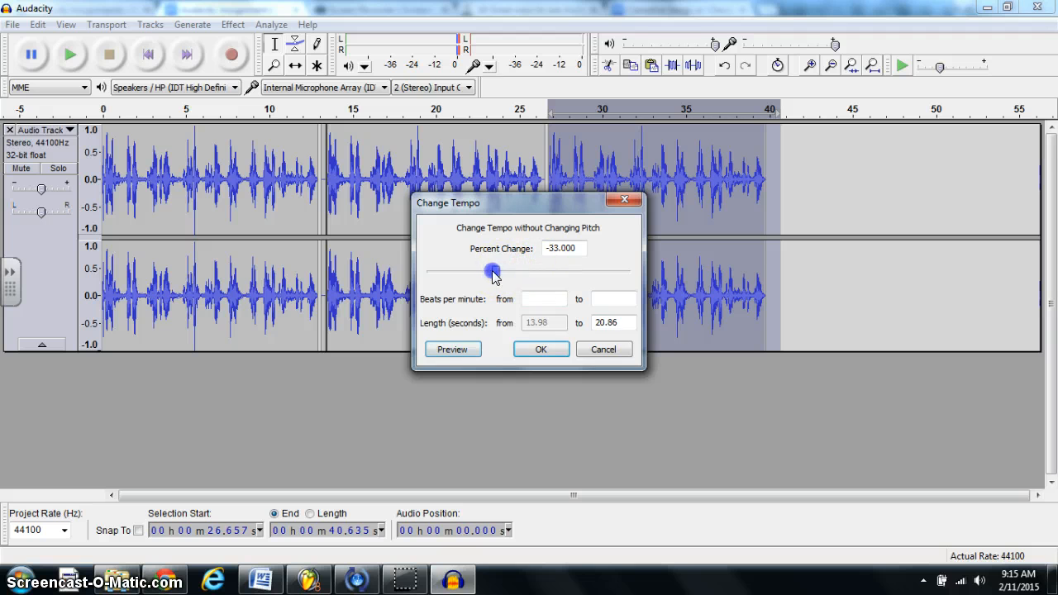
left_click(450, 349)
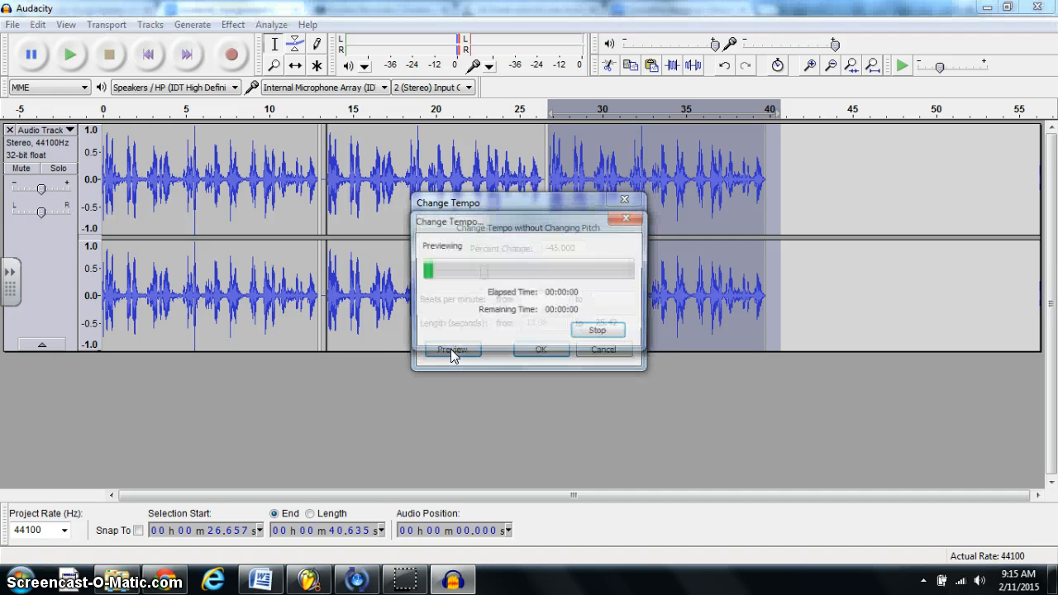
left_click(602, 333)
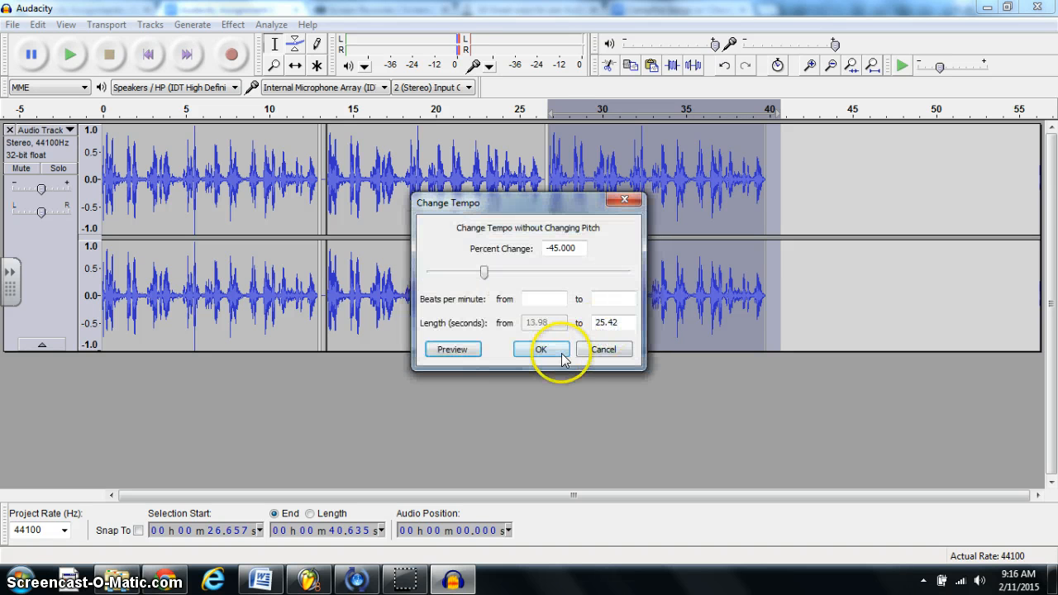
left_click(545, 351)
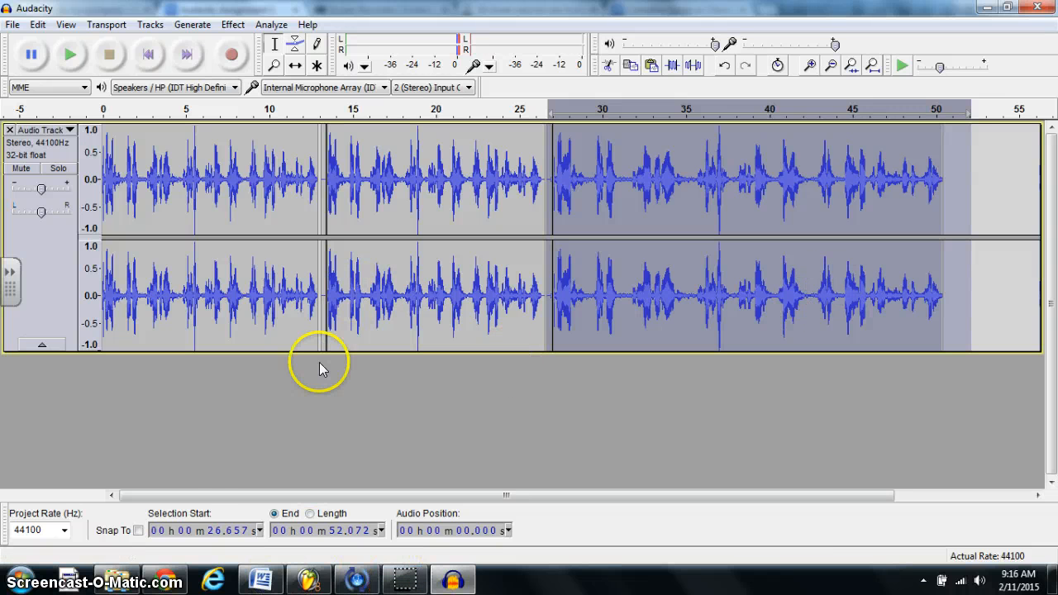
- Read steps 11 and 12 in the Chrome document, and play the whole track from the beginning in Audacity
left_click(166, 581)
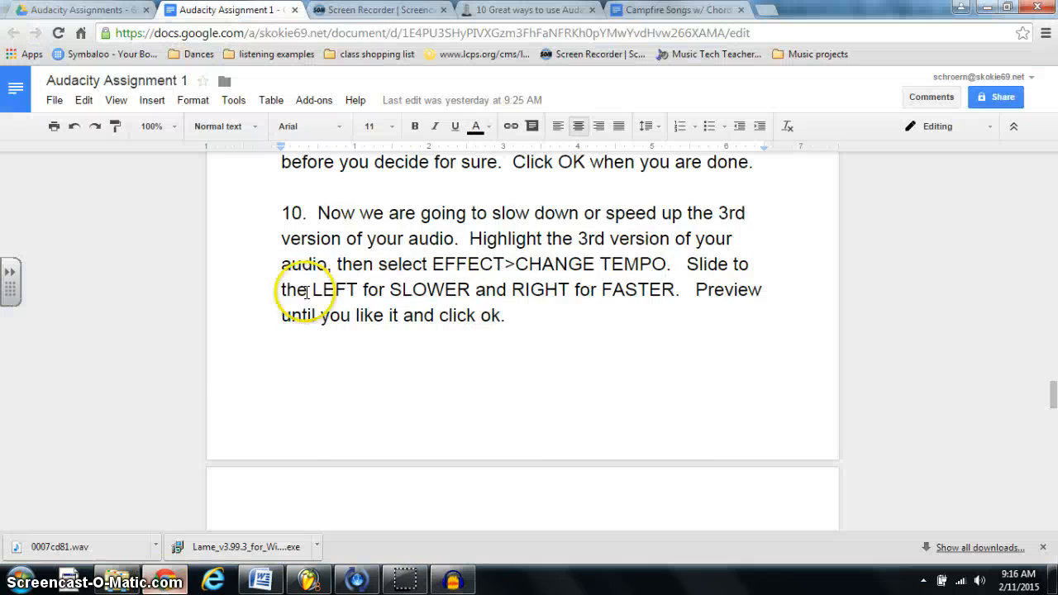
scroll(449, 354, "down", 3)
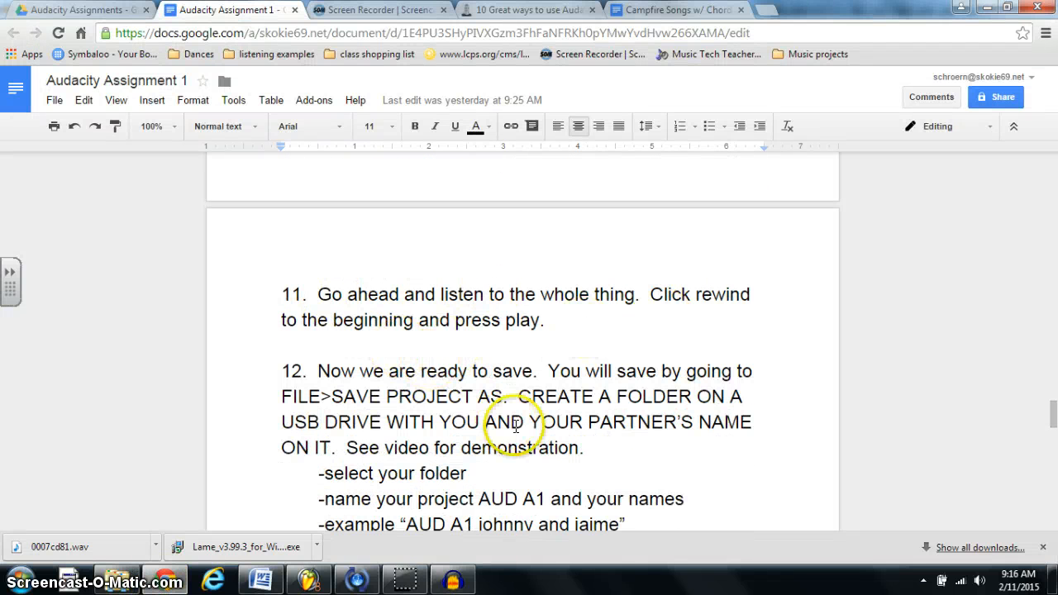
left_click(452, 580)
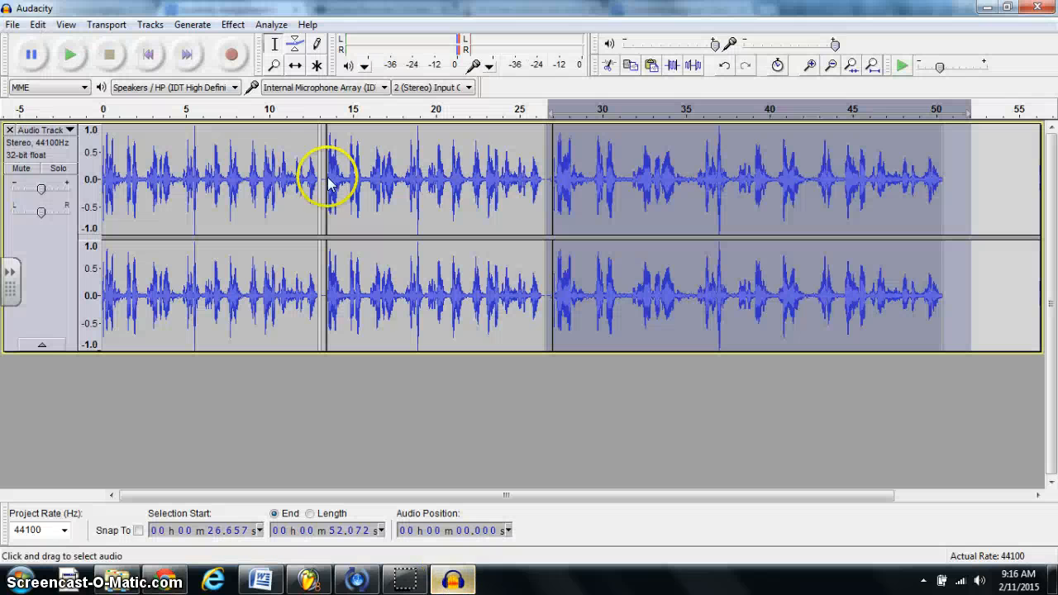
left_click(149, 58)
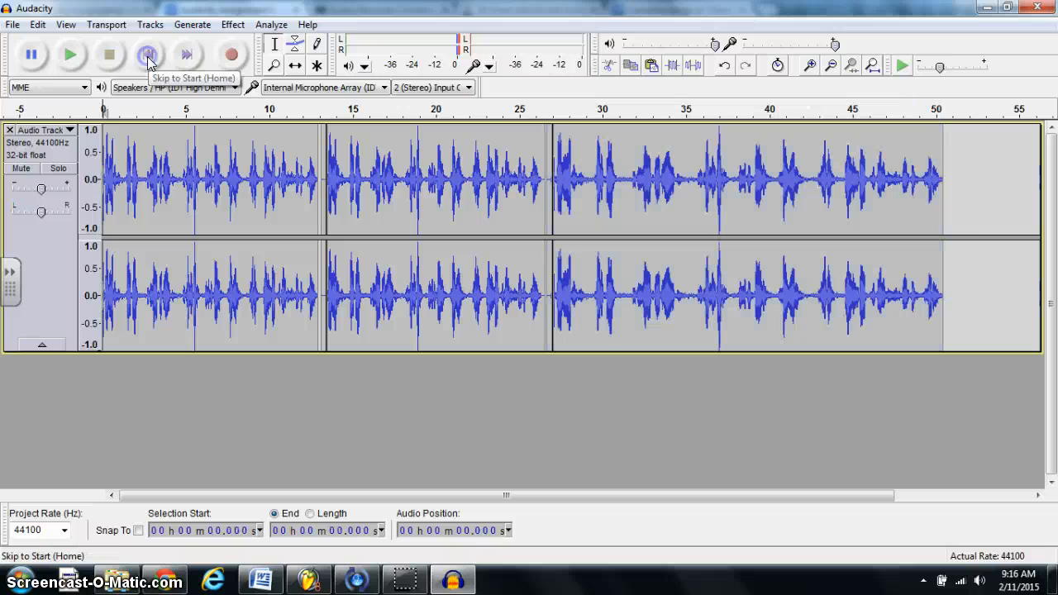
left_click(70, 55)
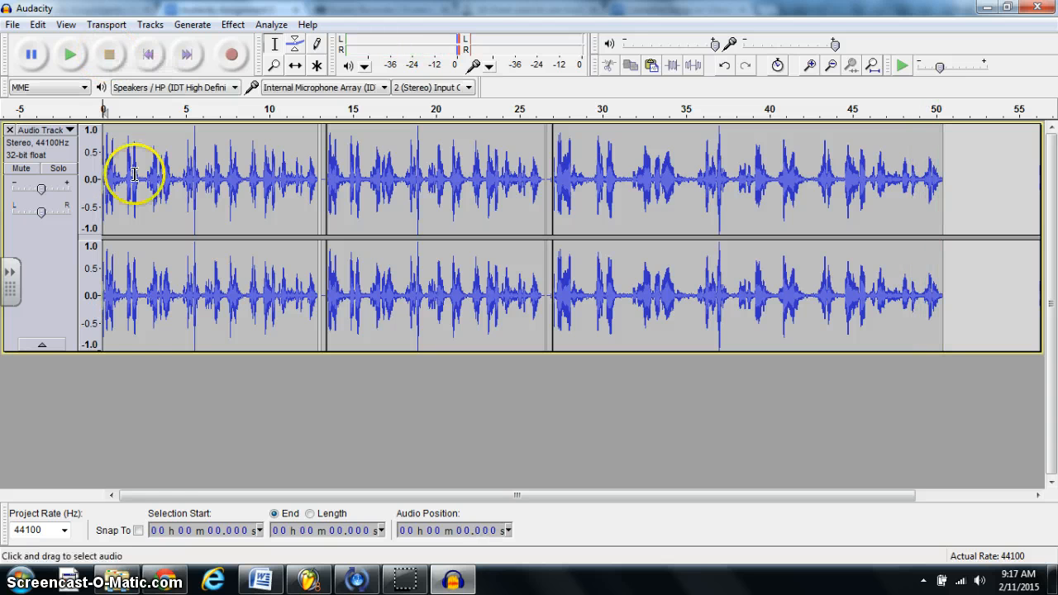
- Switch to the assignment document in Chrome and read steps 12 and 13 on saving the project and exporting an MP3
left_click(163, 578)
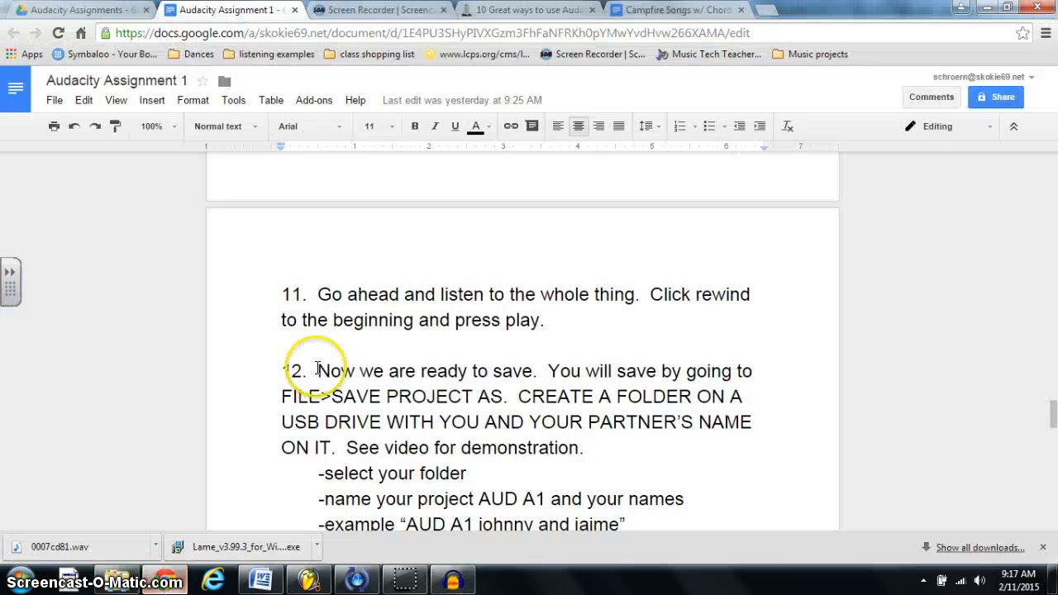
scroll(295, 325, "down", 3)
scroll(354, 355, "down", 1)
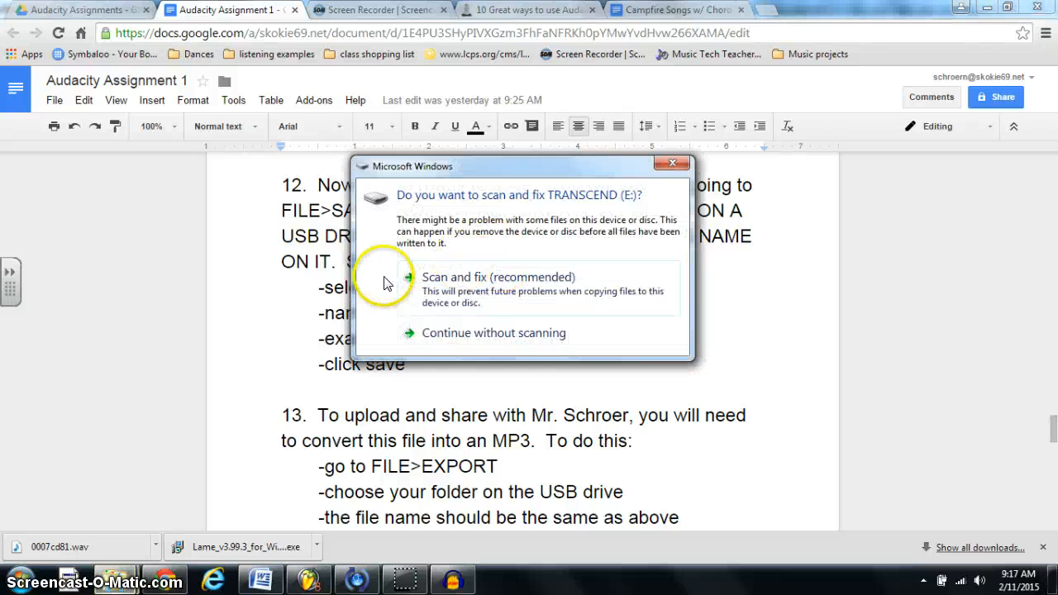
- Continue without scanning the TRANSCEND (E:) USB drive, dismiss its AutoPlay window, and switch back to Audacity
left_click(446, 333)
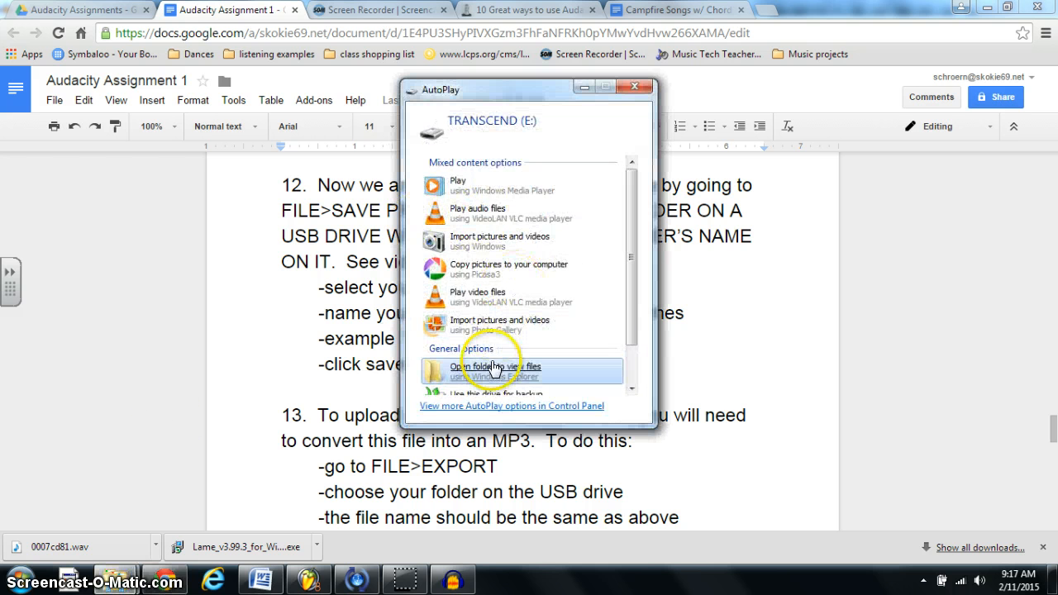
left_click(632, 88)
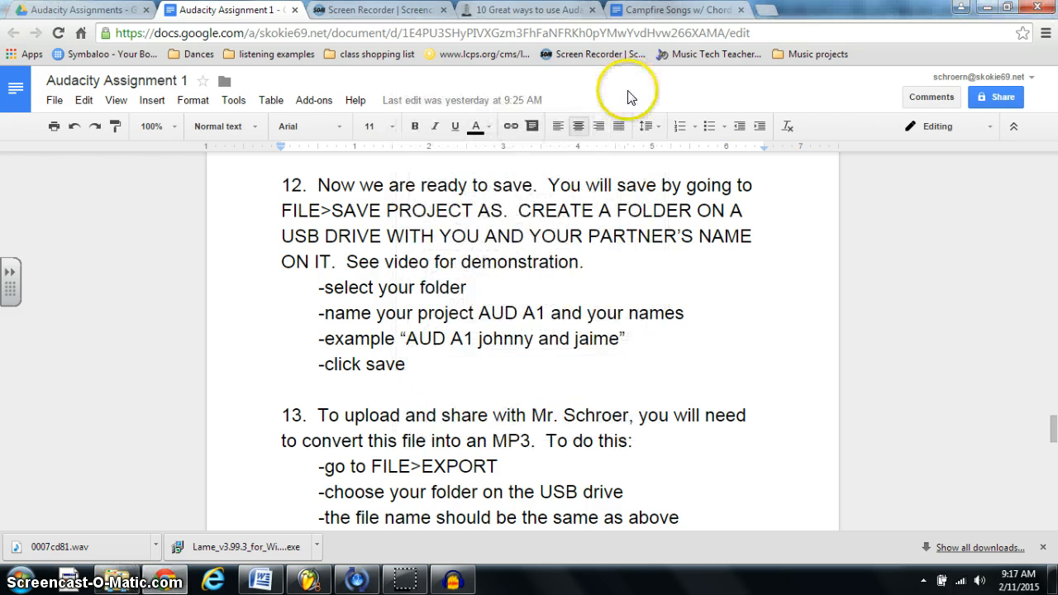
left_click(452, 581)
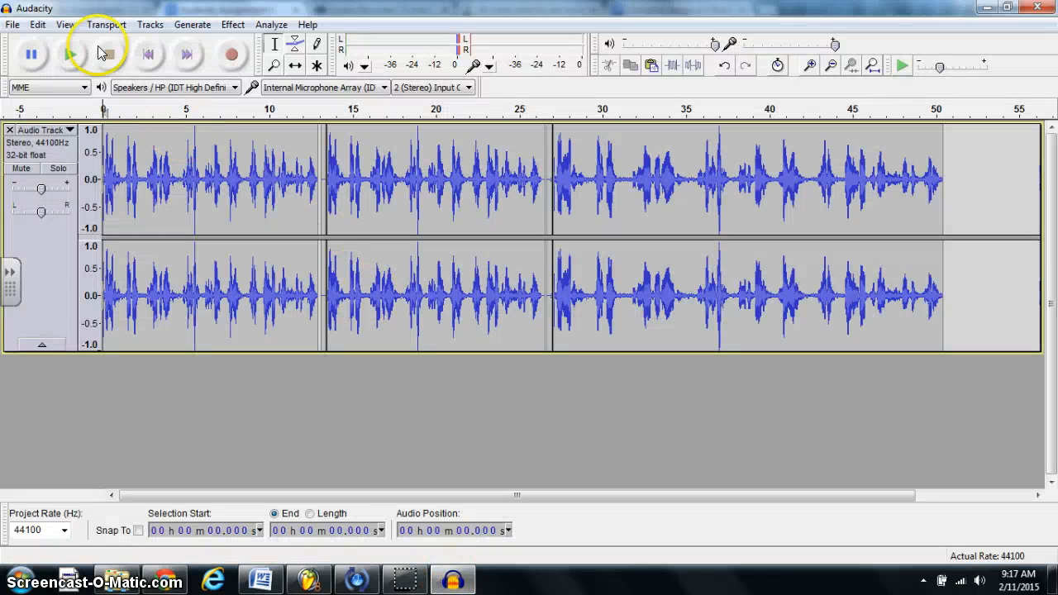
- Start saving the track as a new Audacity project and browse to the TRANSCEND (E:) USB drive as the destination
left_click(13, 25)
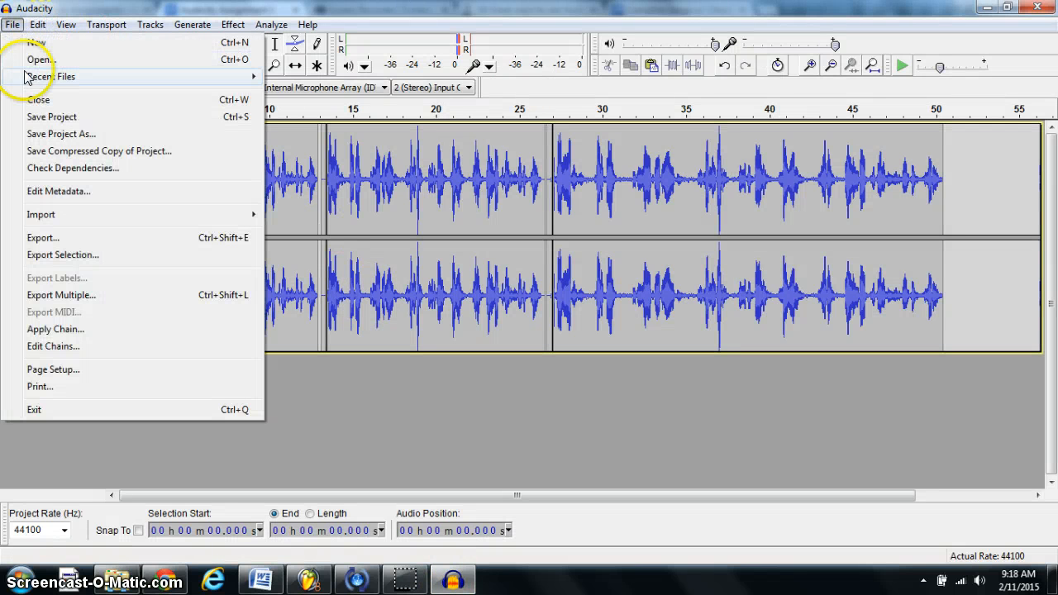
left_click(46, 136)
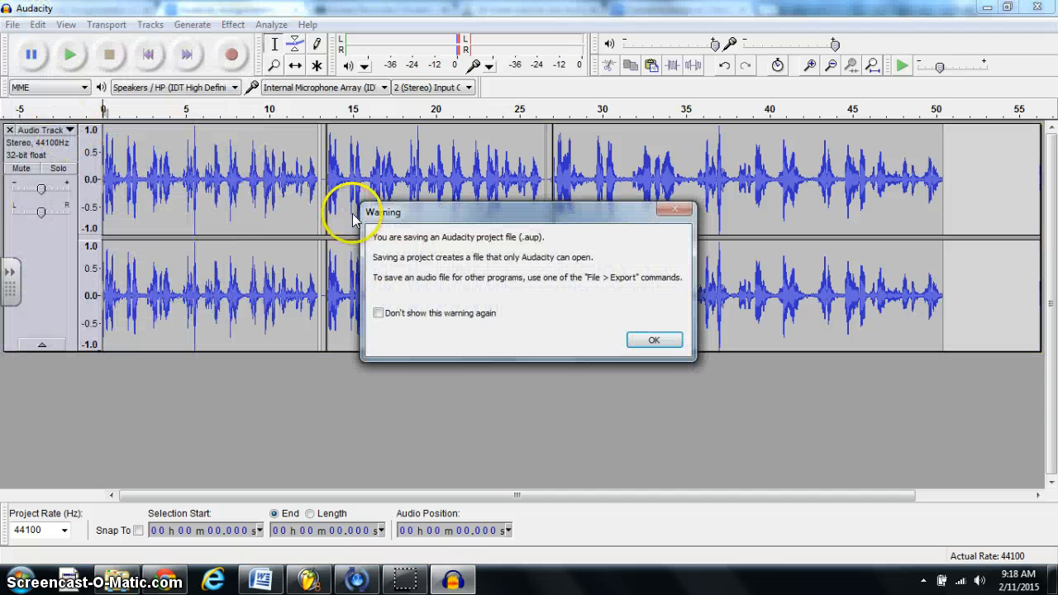
left_click(643, 343)
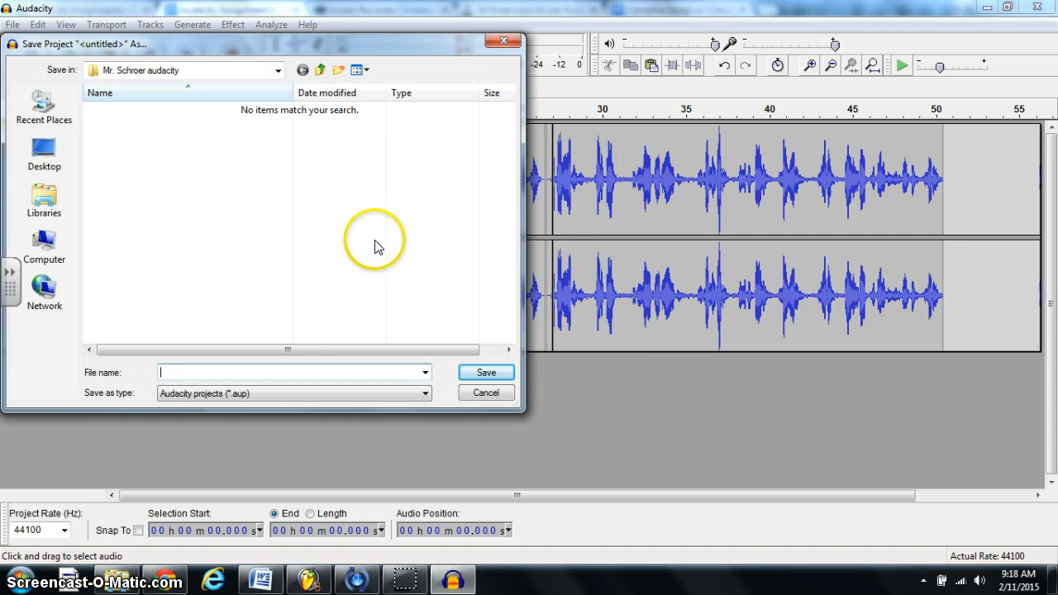
left_click_drag(234, 45, 360, 51)
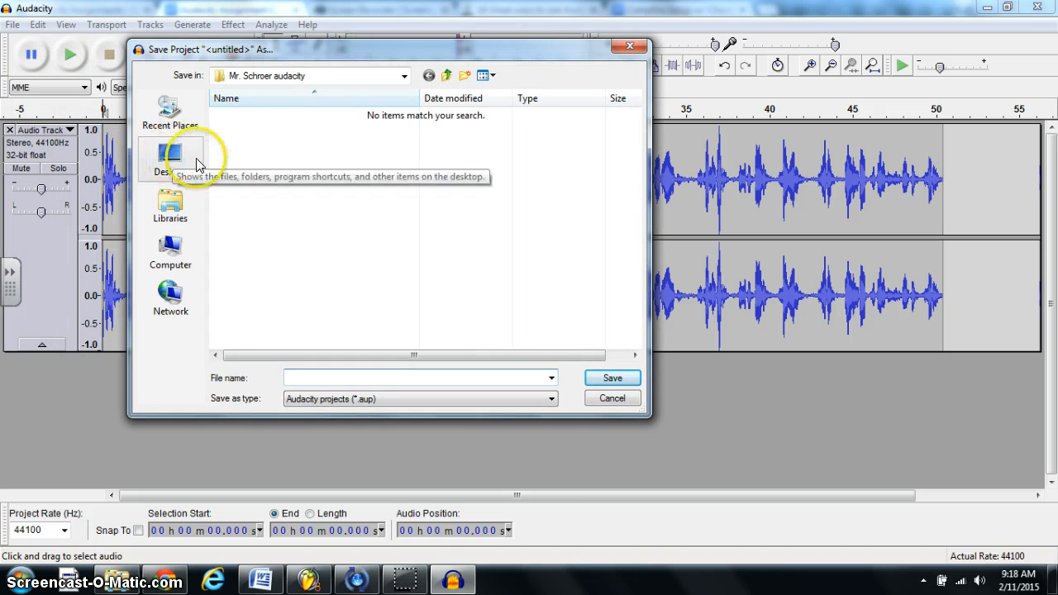
left_click(169, 256)
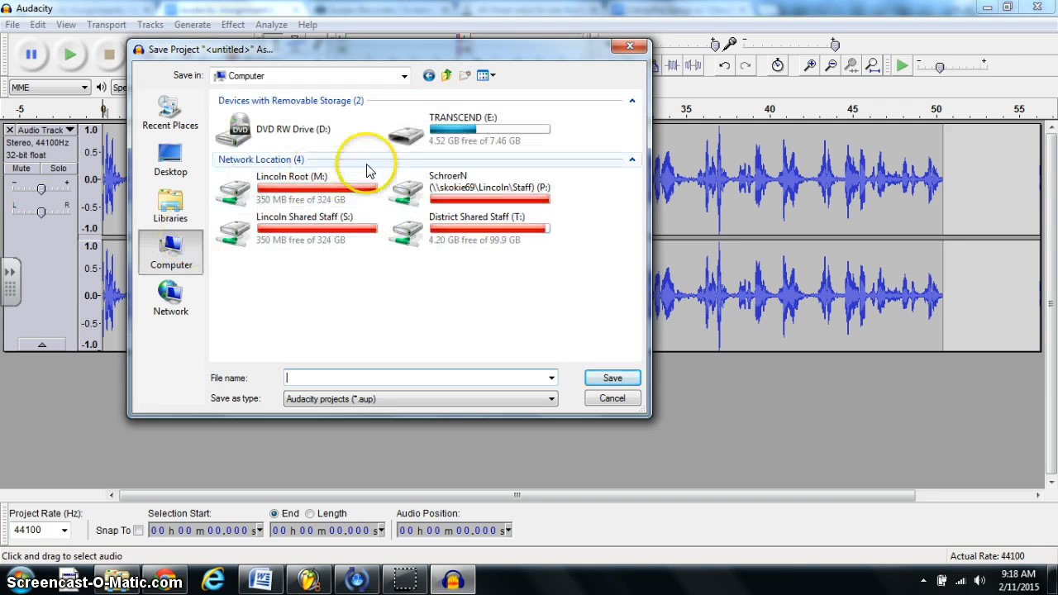
double_click(454, 131)
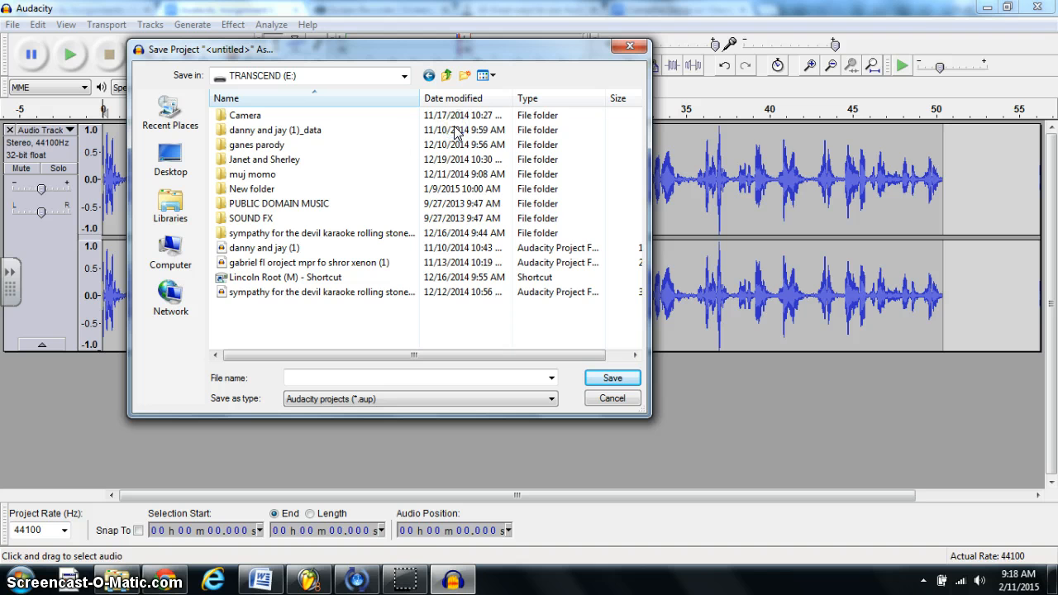
- Create a folder on the TRANSCEND (E:) drive and name it with both partners' names
left_click(465, 76)
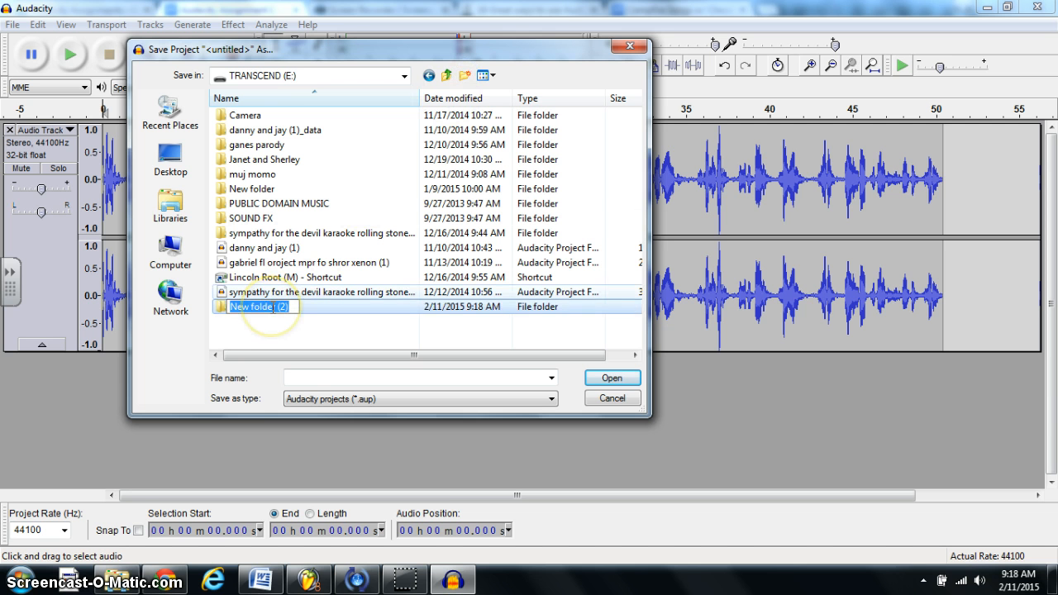
type("Mr Schroer and Herbert")
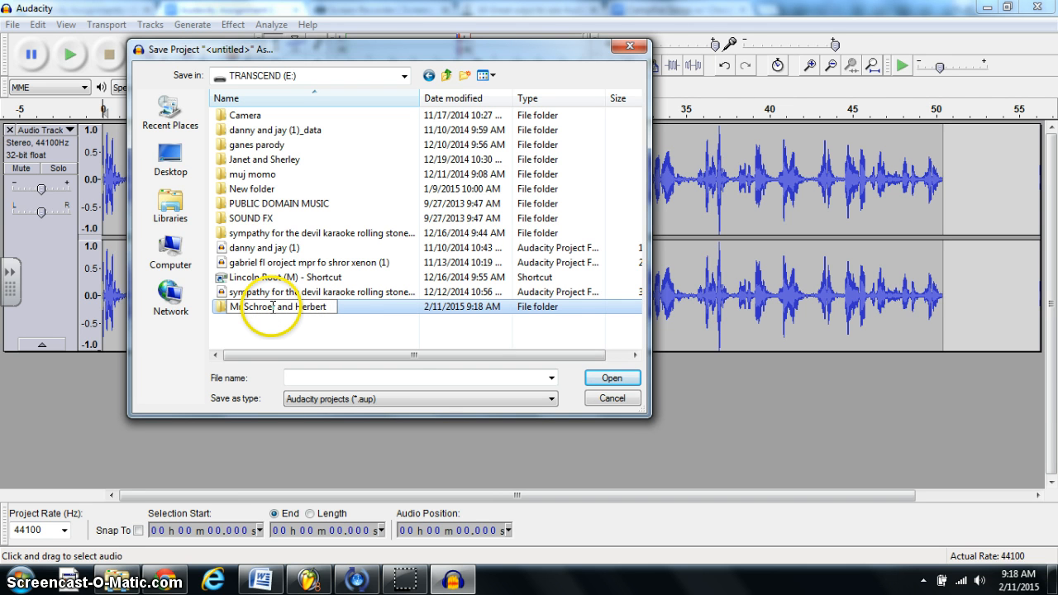
key("Return")
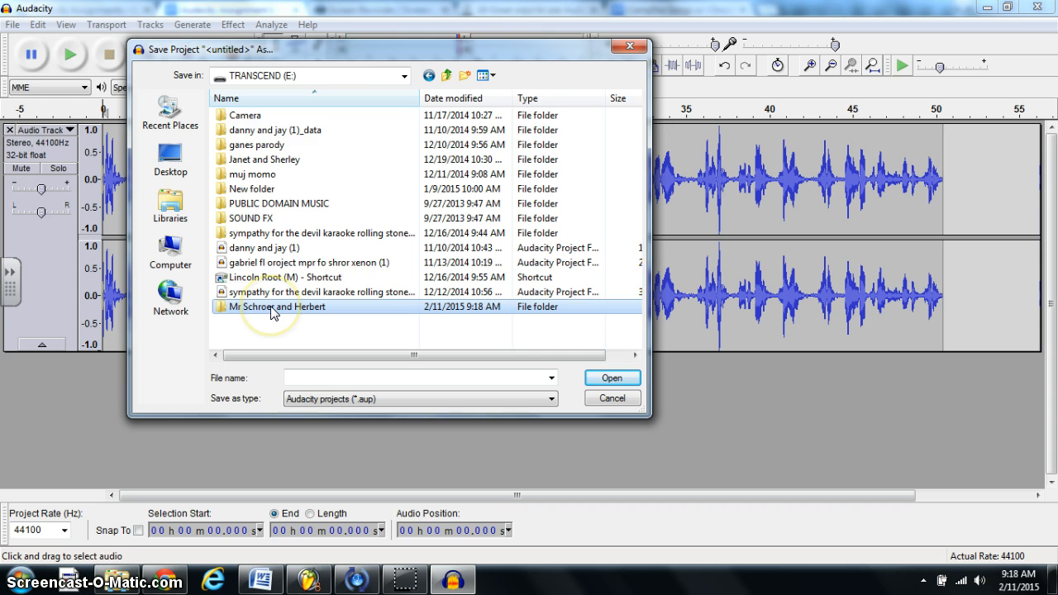
- Save the project inside the new partner folder, naming it "AUD A1" followed by both partners' names
double_click(272, 307)
left_click(305, 379)
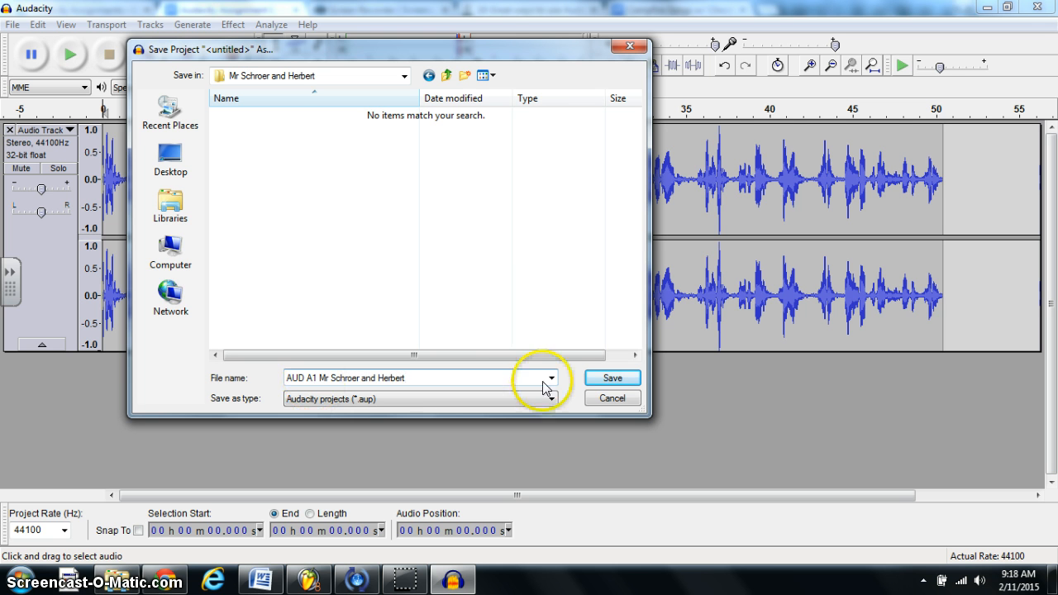
left_click(601, 382)
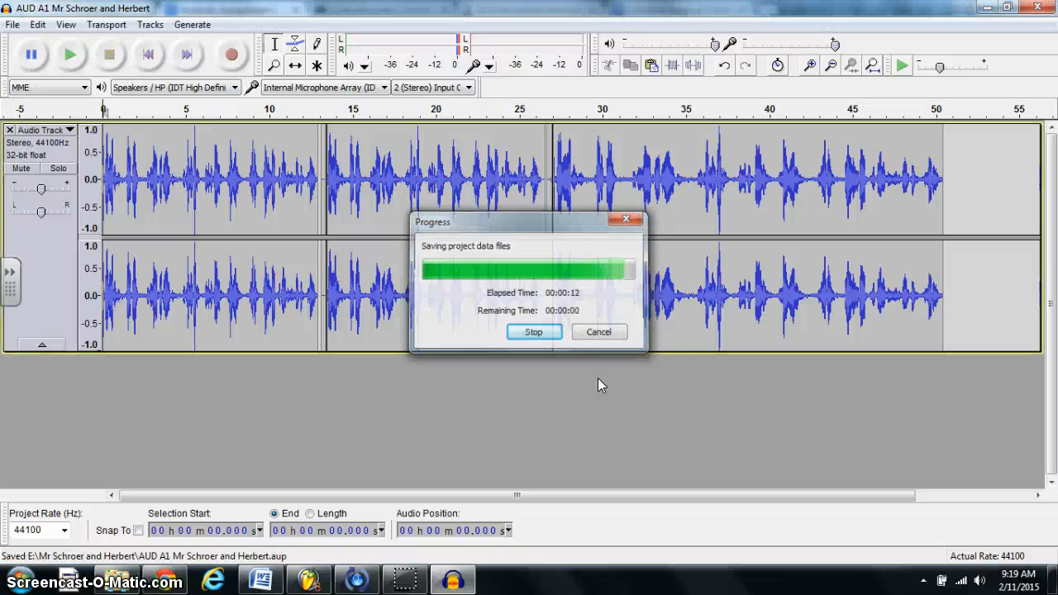
- Read step 13 on exporting an MP3 in the Chrome assignment document, and switch back to Audacity
left_click(165, 580)
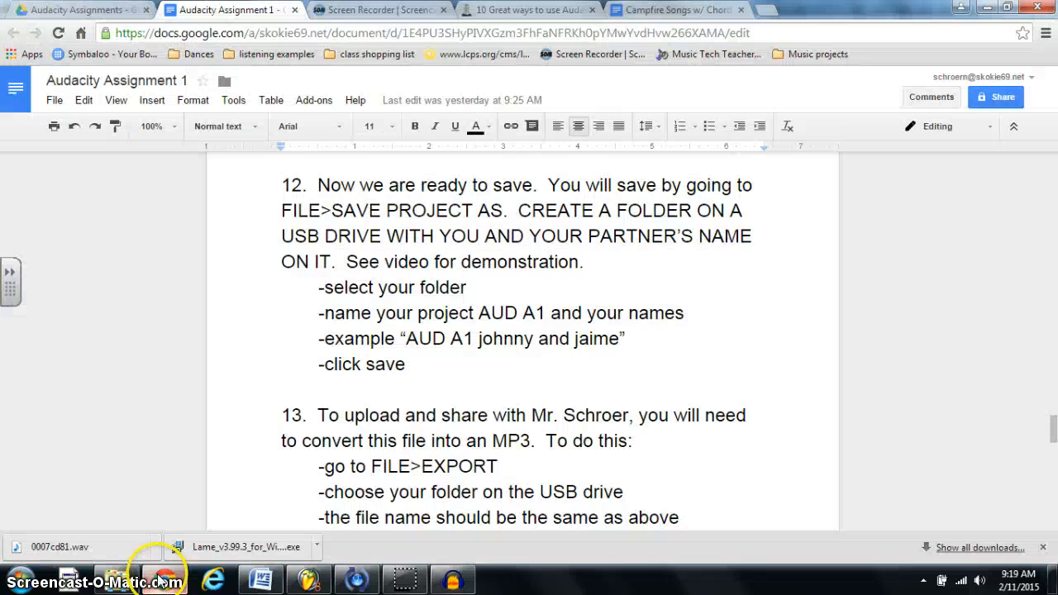
scroll(608, 381, "down", 3)
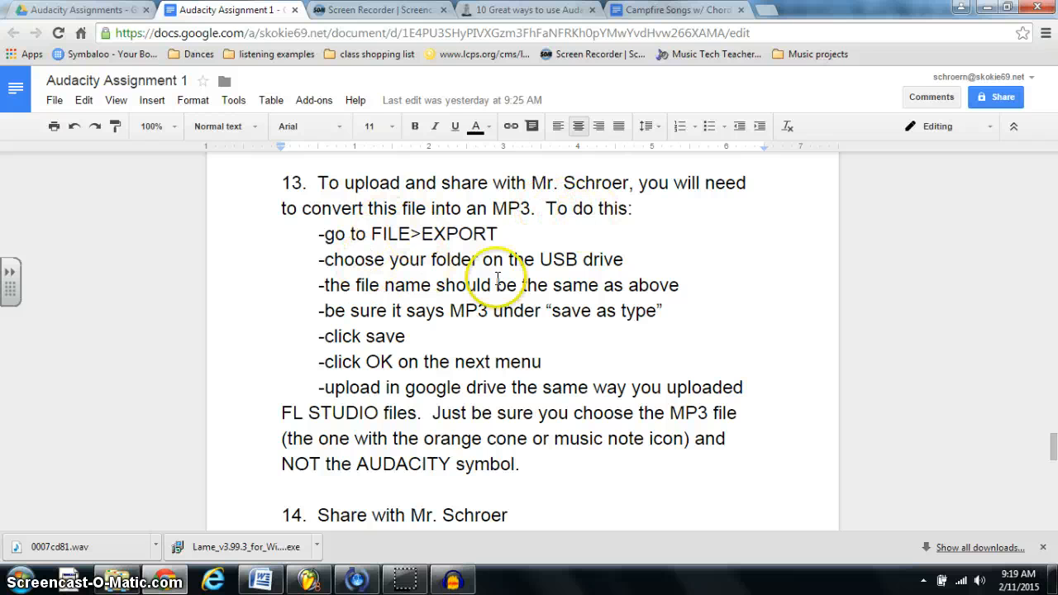
left_click(451, 578)
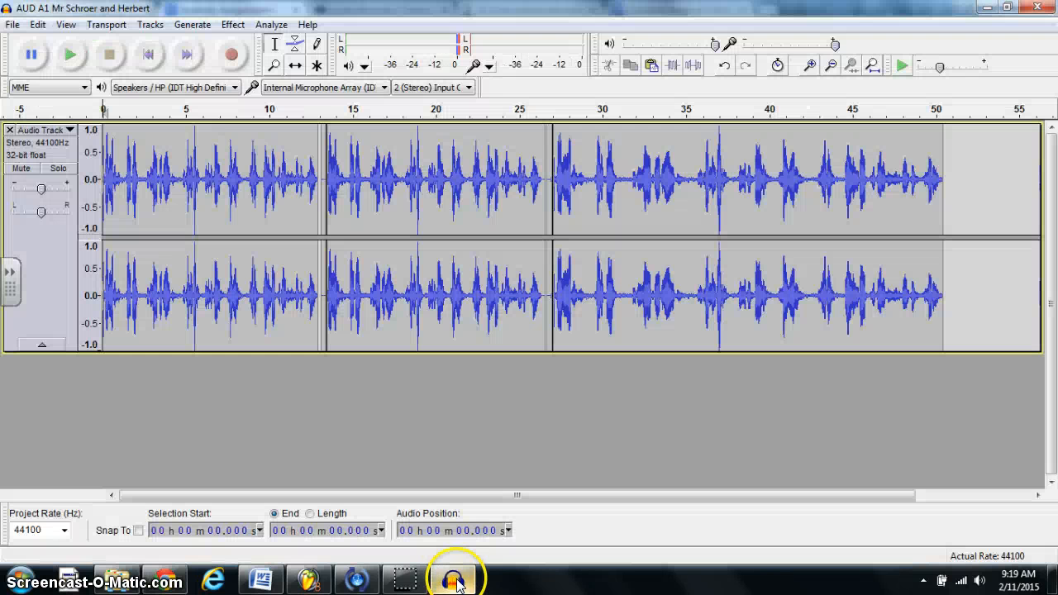
- Start exporting the audio as MP3 Files, keeping the same file name as the project
left_click(13, 24)
left_click(64, 241)
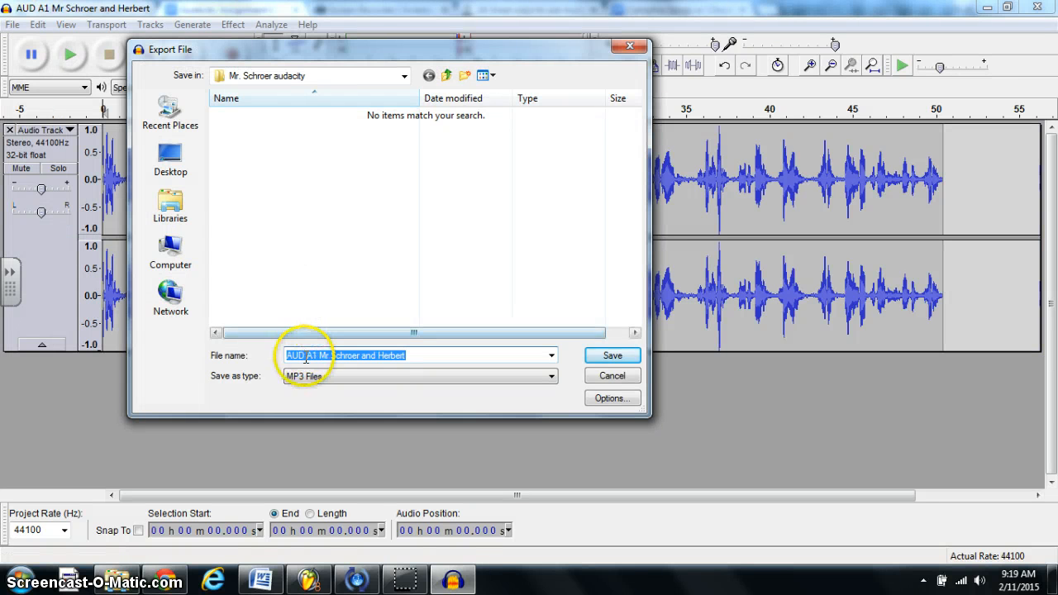
left_click(325, 377)
left_click(335, 375)
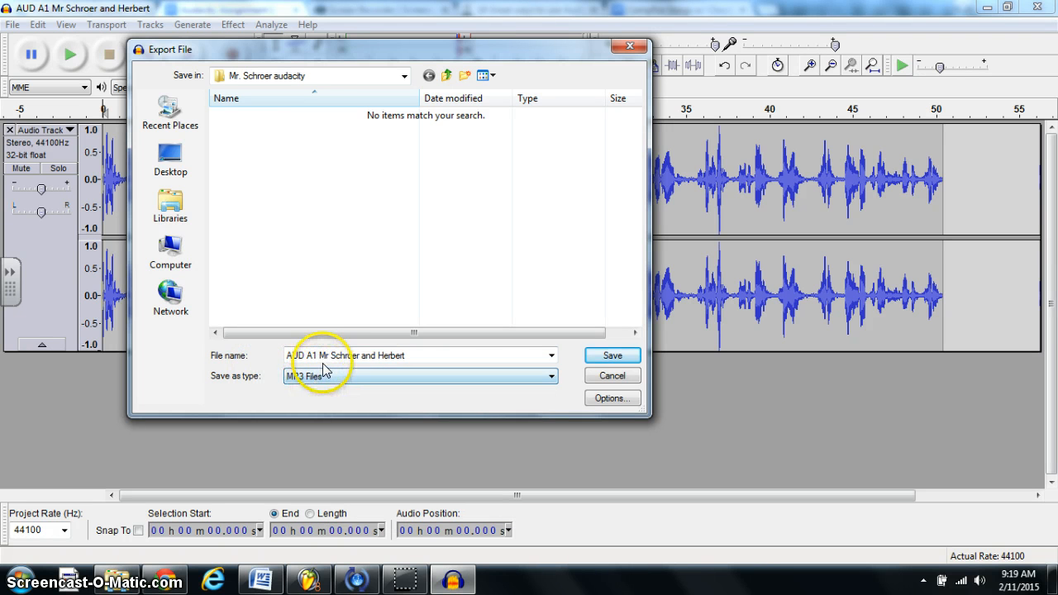
left_click(330, 355)
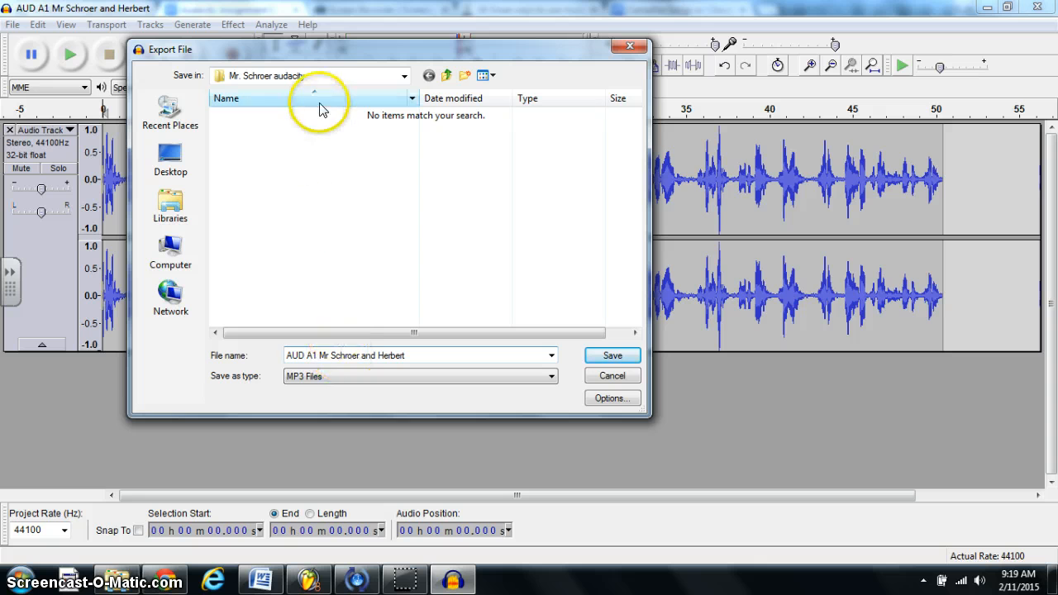
- Choose the partner folder on the TRANSCEND (E:) drive as the export location and save the MP3 there, bringing up its metadata editor
left_click(170, 251)
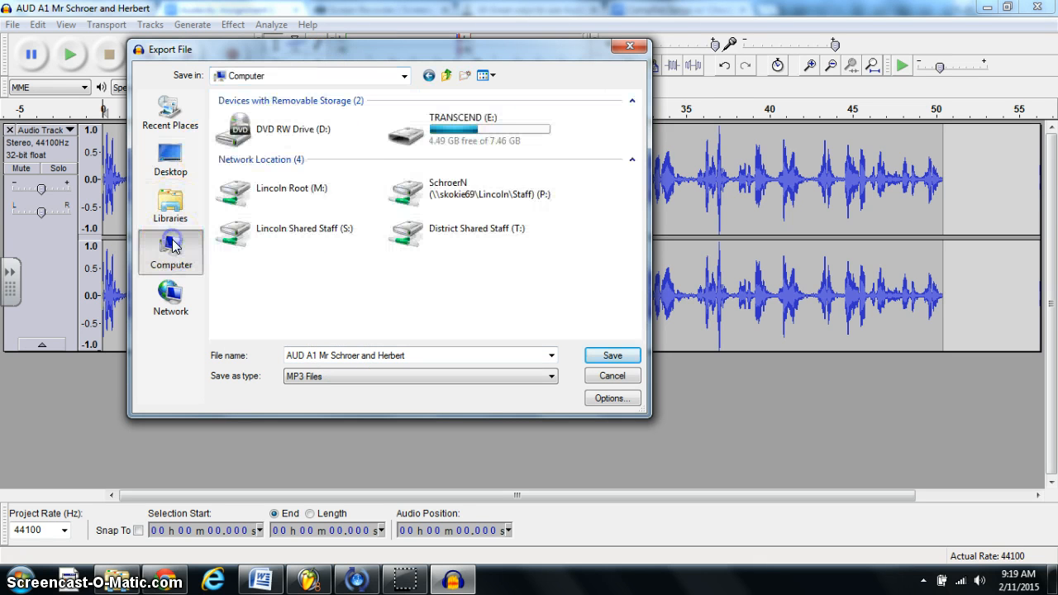
double_click(486, 130)
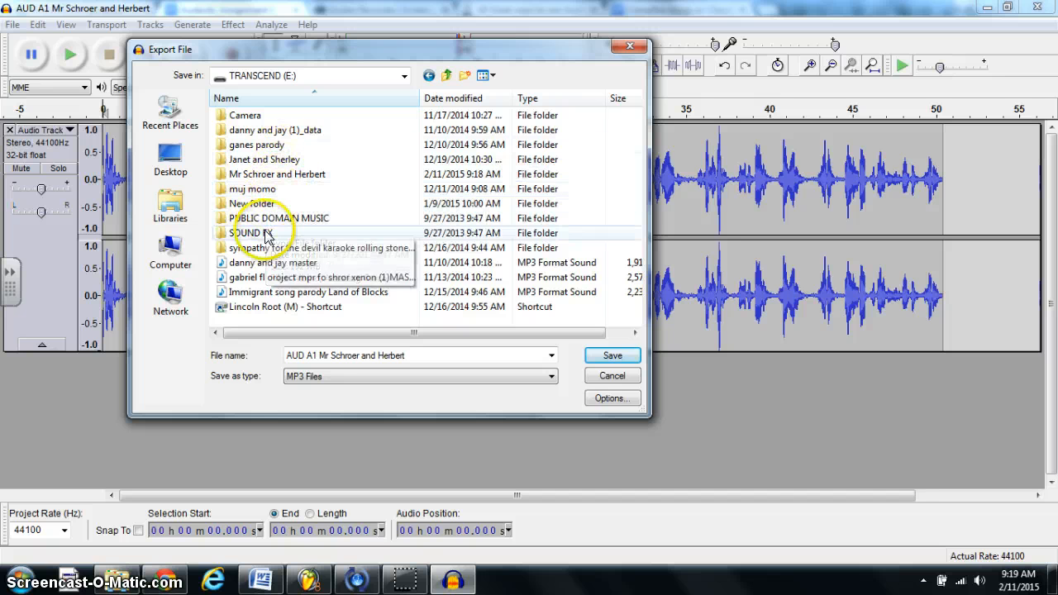
double_click(268, 174)
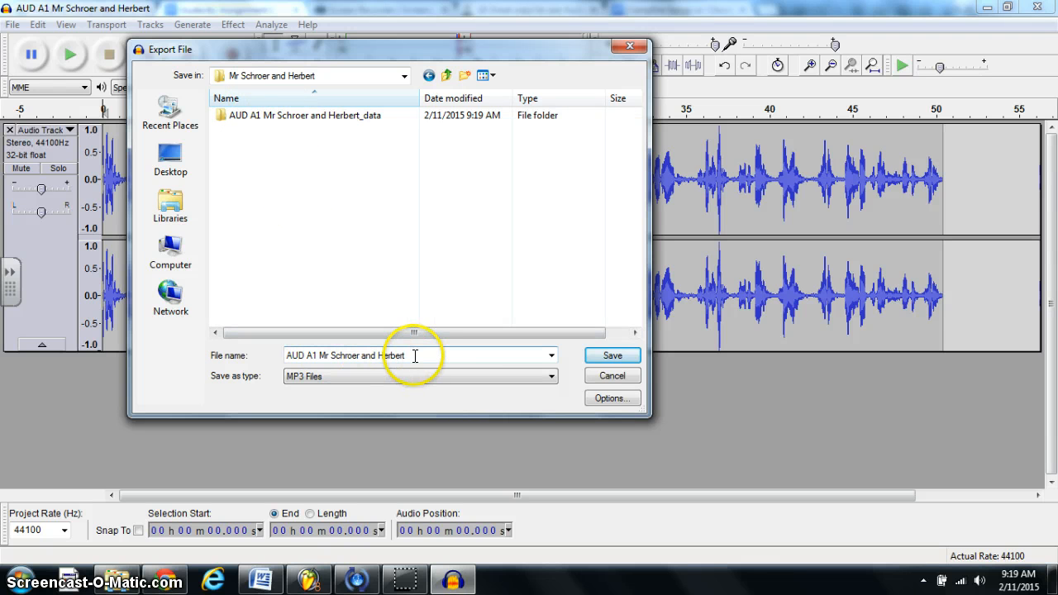
left_click(612, 357)
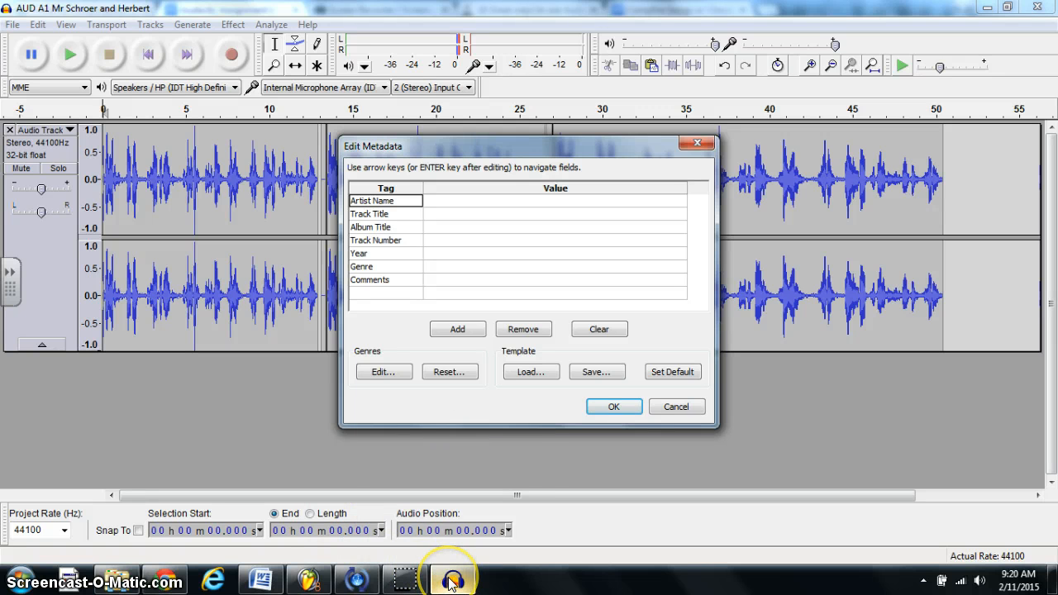
- Switch to the assignment document in Chrome and read the end of step 13 and step 14 on uploading and sharing the MP3
mouse_move(451, 583)
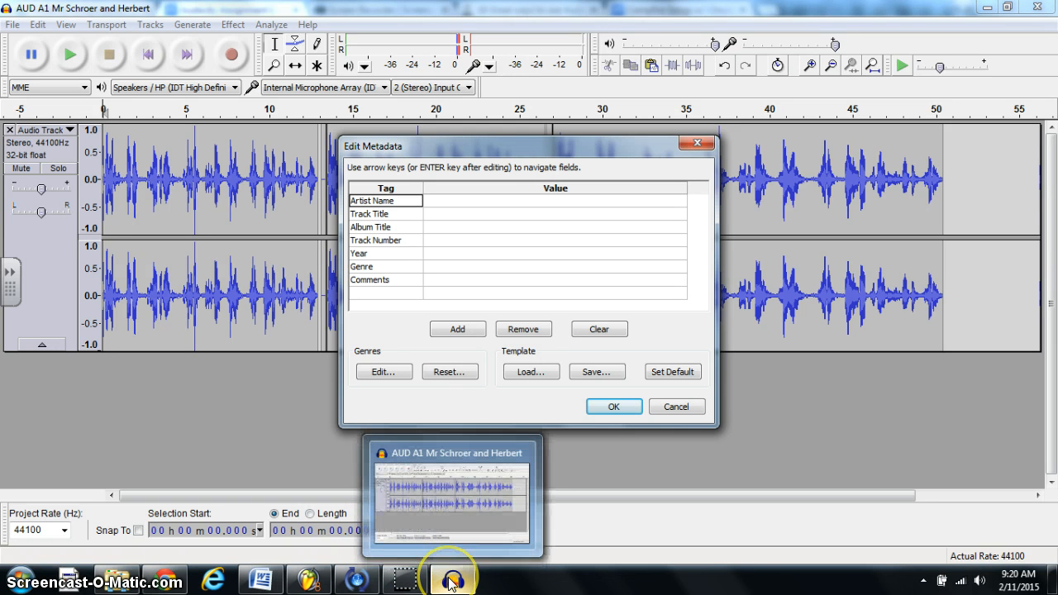
left_click(165, 579)
scroll(554, 351, "down", 1)
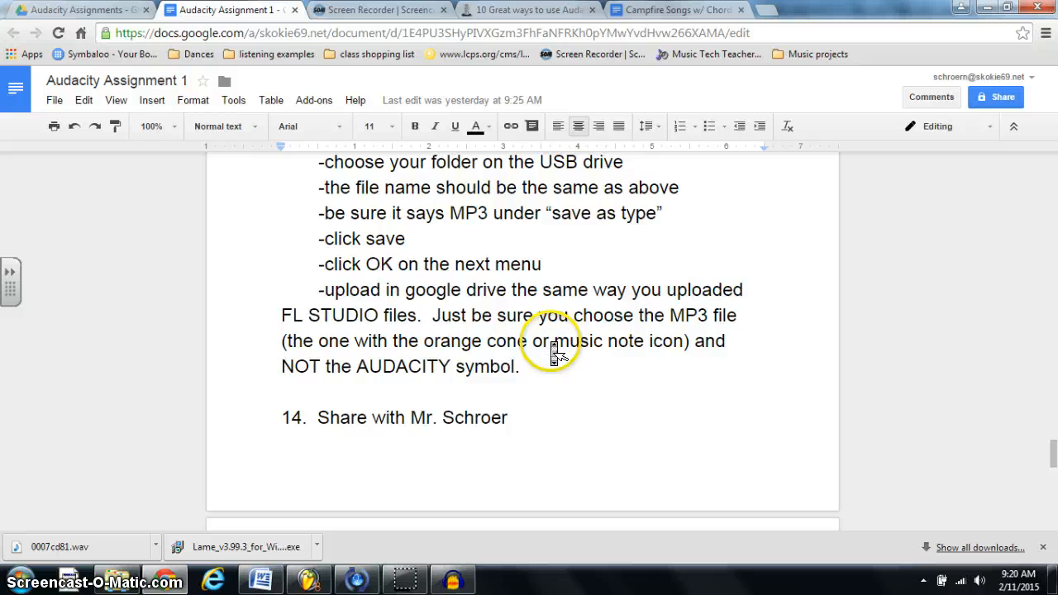
scroll(545, 343, "up", 1)
scroll(390, 372, "down", 1)
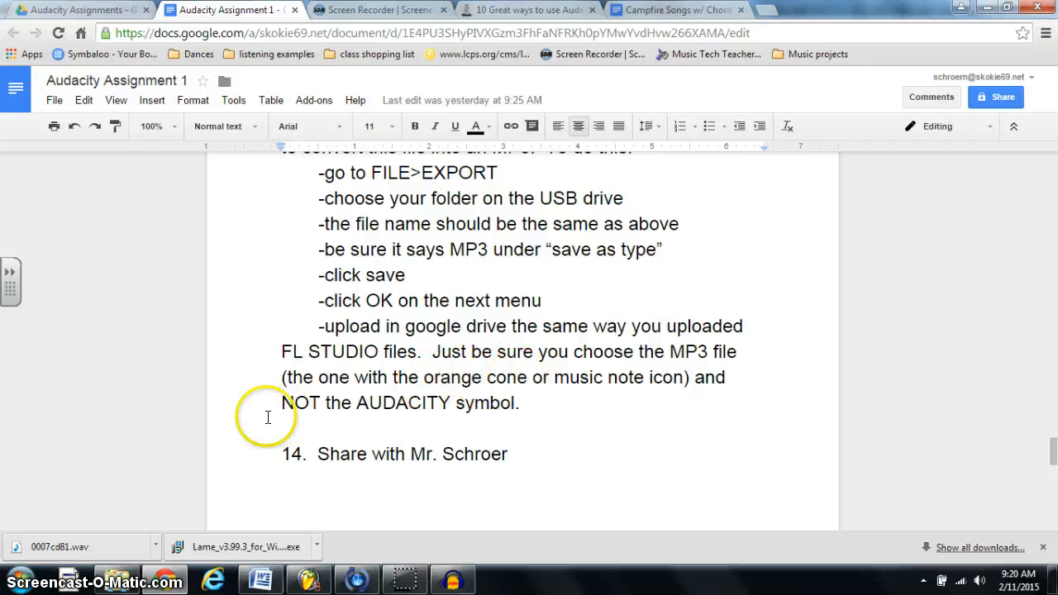
- Look at the MP3 file icons in the Downloads folder in Windows Explorer, and return to step 13 of the Chrome document
left_click(79, 580)
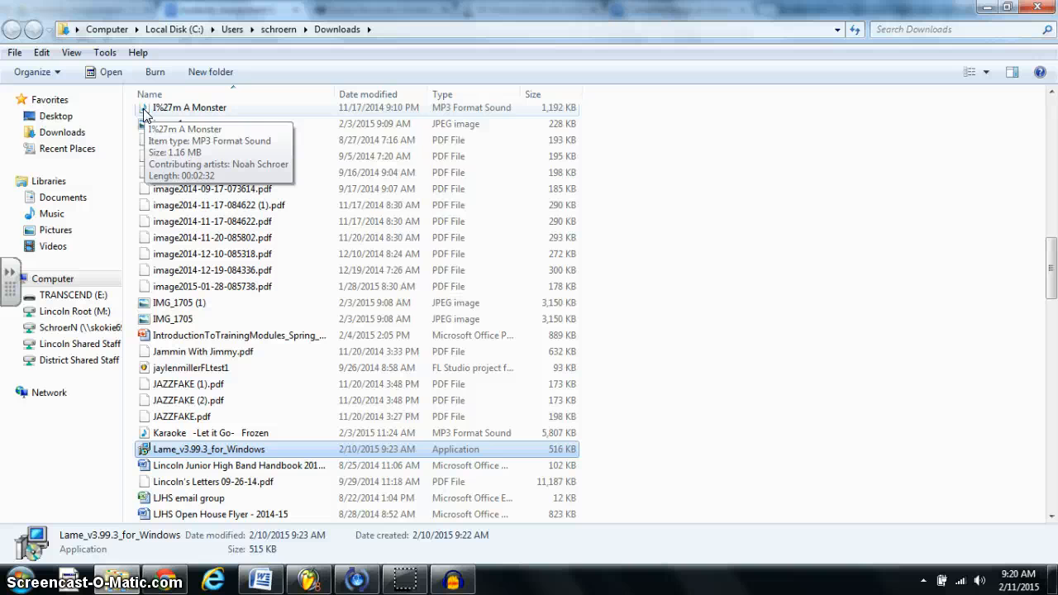
scroll(185, 238, "down", 5)
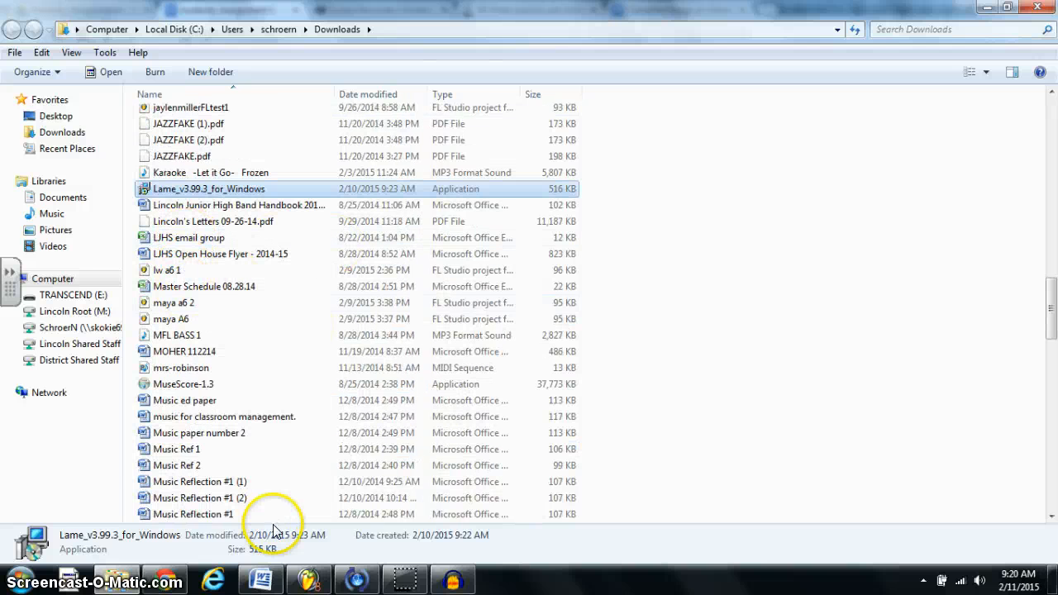
left_click(161, 580)
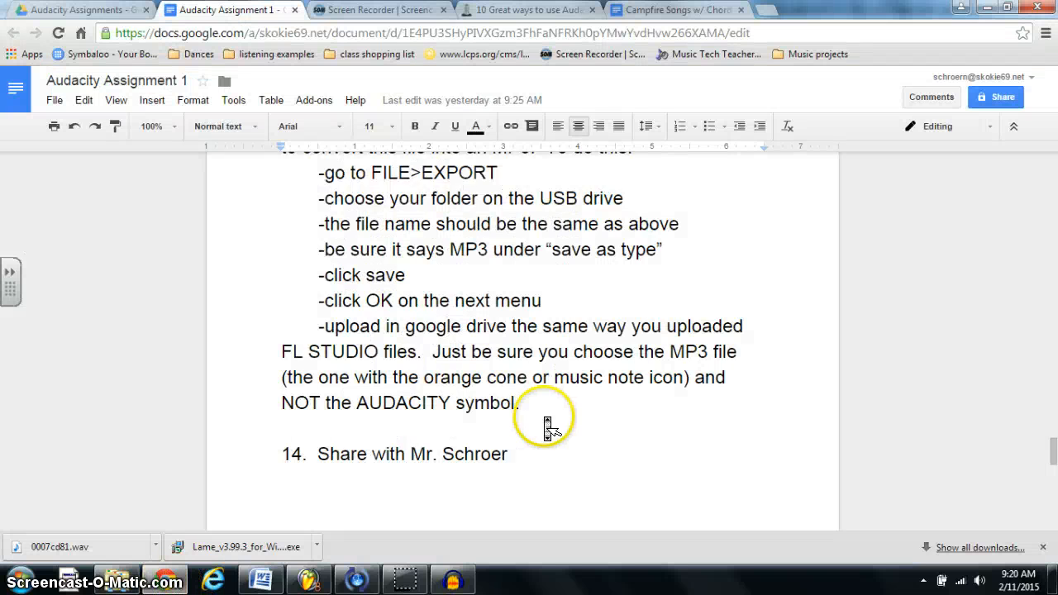
scroll(560, 397, "down", 2)
scroll(559, 399, "up", 3)
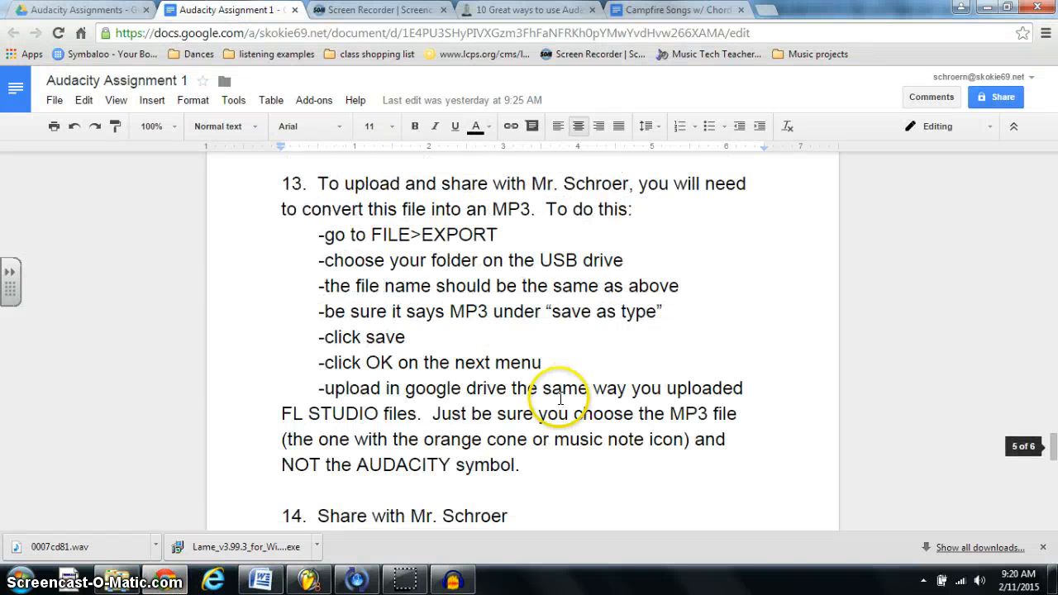